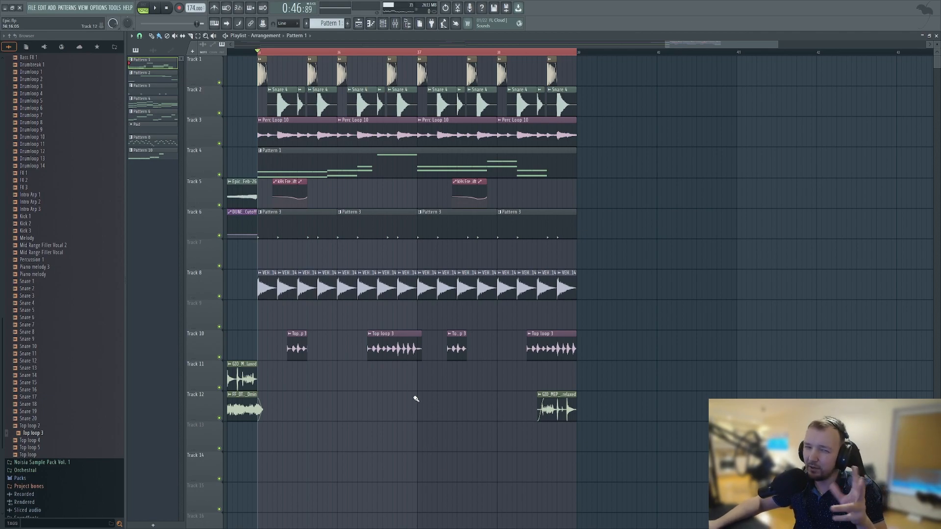
Step: Inspect the Mel lead notes of Pattern 1 in the piano roll and the pattern's channels in the channel rack
scroll(188, 131, "up", 3)
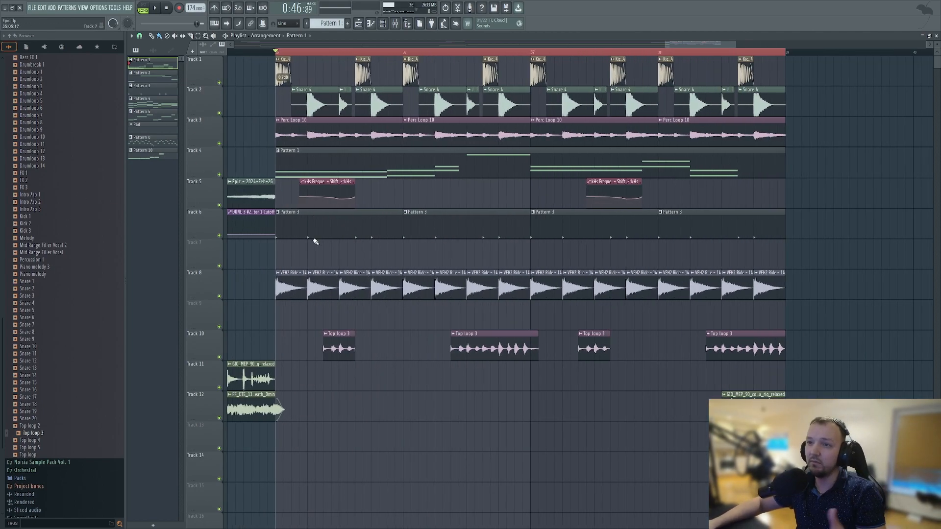
double_click(337, 162)
key("F6")
left_click(331, 132)
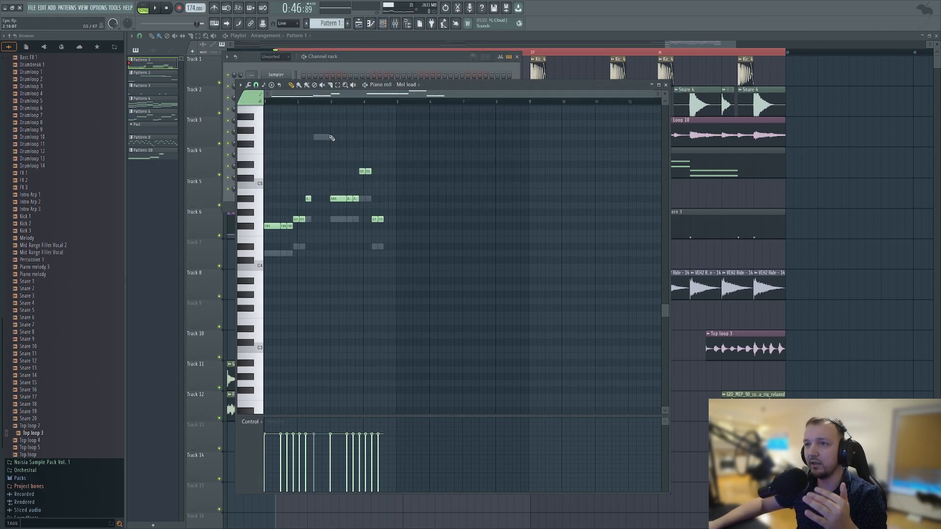
left_click(444, 56)
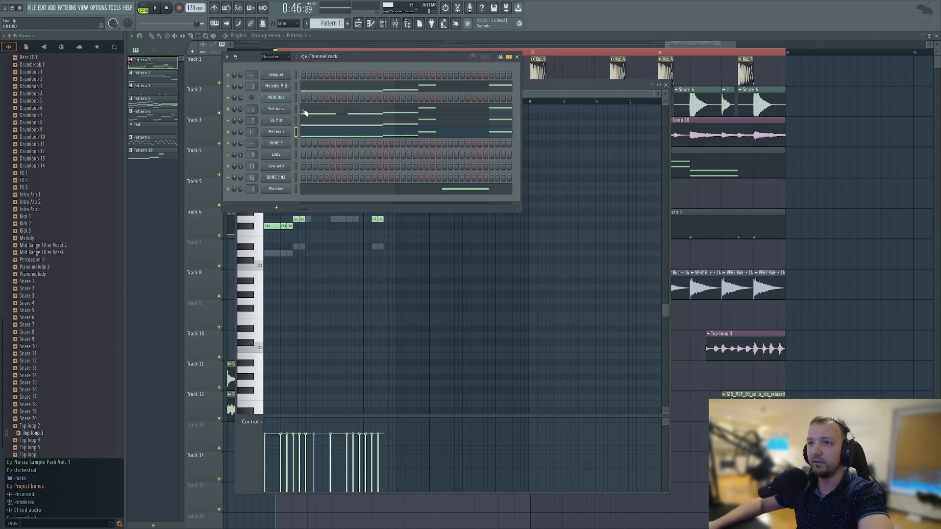
right_click(900, 236)
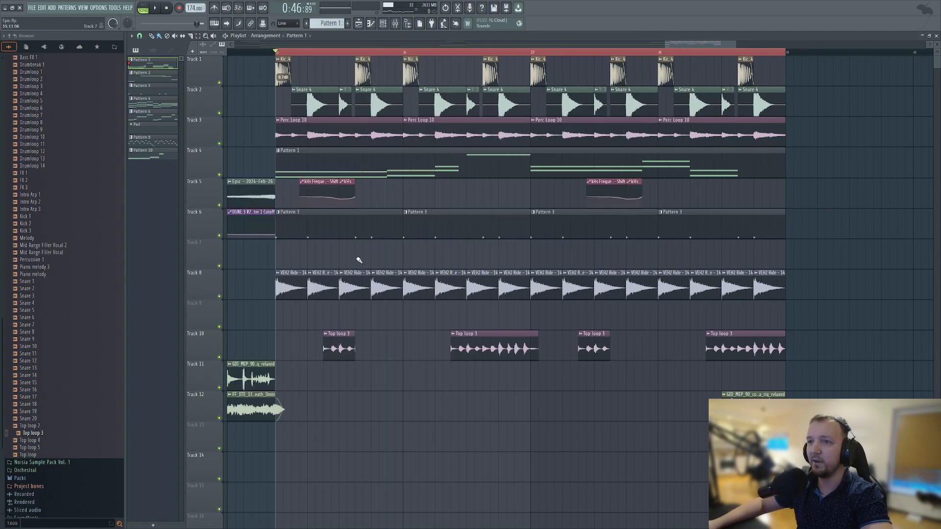
Step: Bring up Pattern 1's channels from its clip on Track 4, solo Melodic Mid and open its Serum synth
scroll(245, 196, "up", 4)
scroll(451, 183, "up", 1)
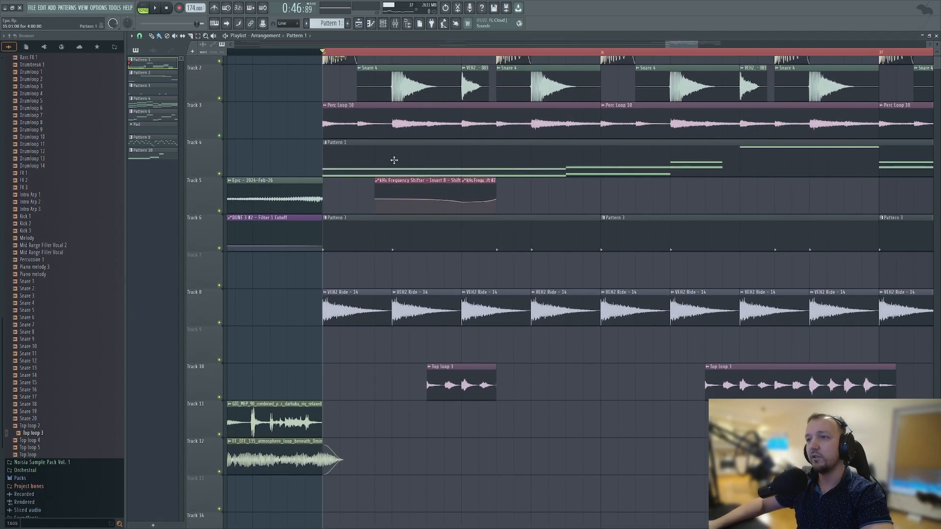
double_click(361, 156)
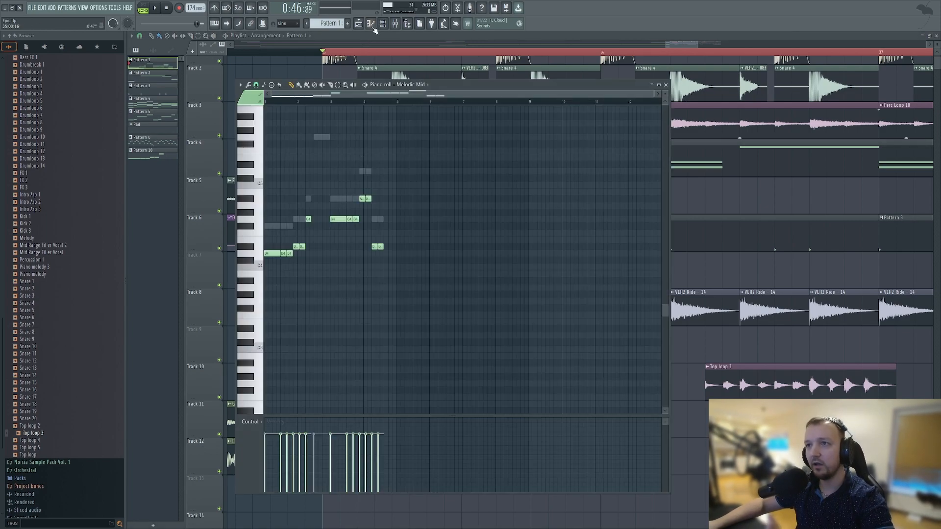
left_click(383, 23)
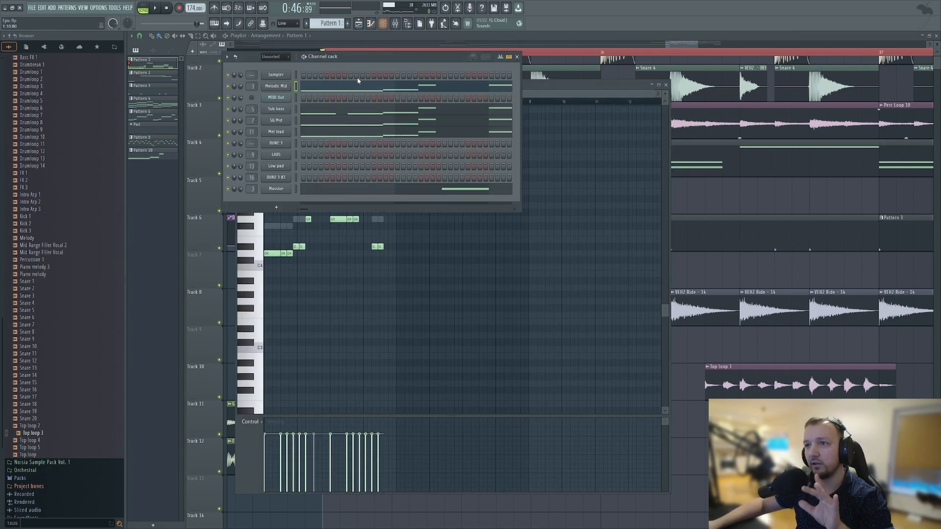
left_click(276, 86)
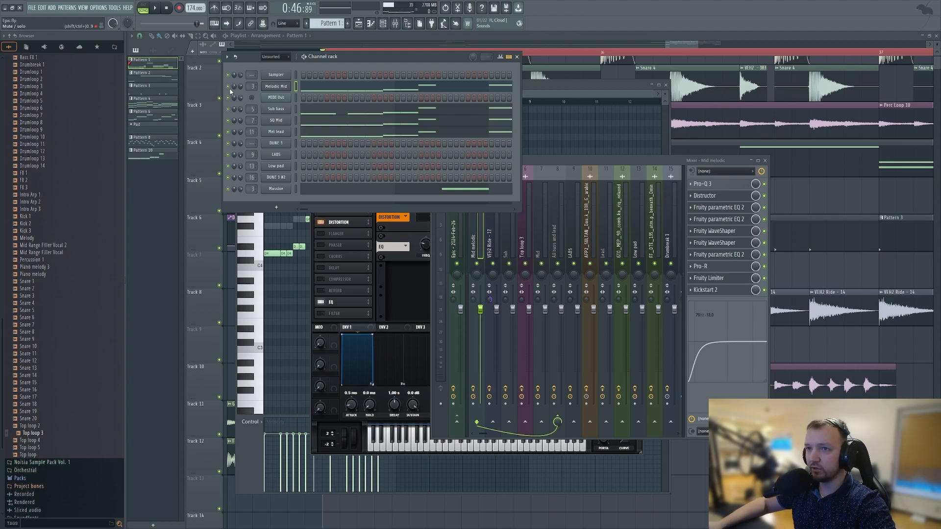
left_click(276, 87)
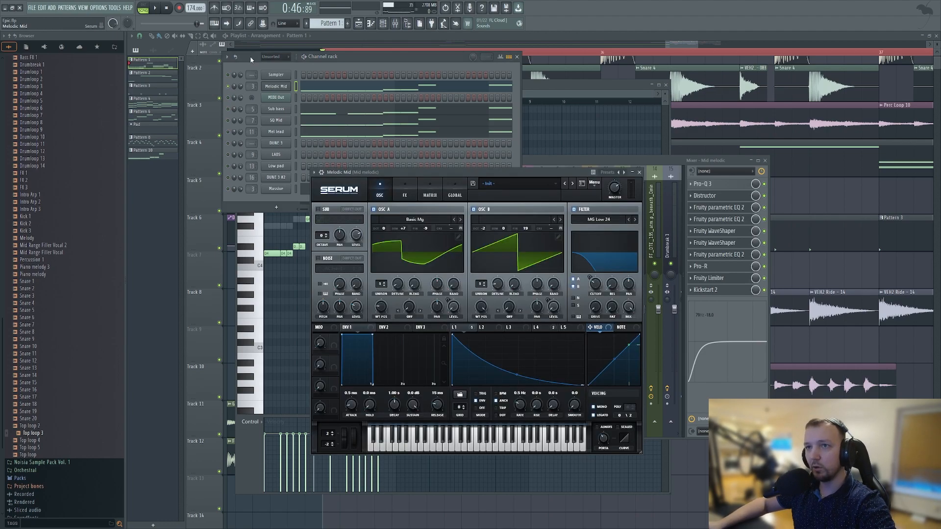
Step: Enable playing notes from the typing keyboard and audition the Melodic Mid sound with the mixer in view
left_click(214, 23)
key("v")
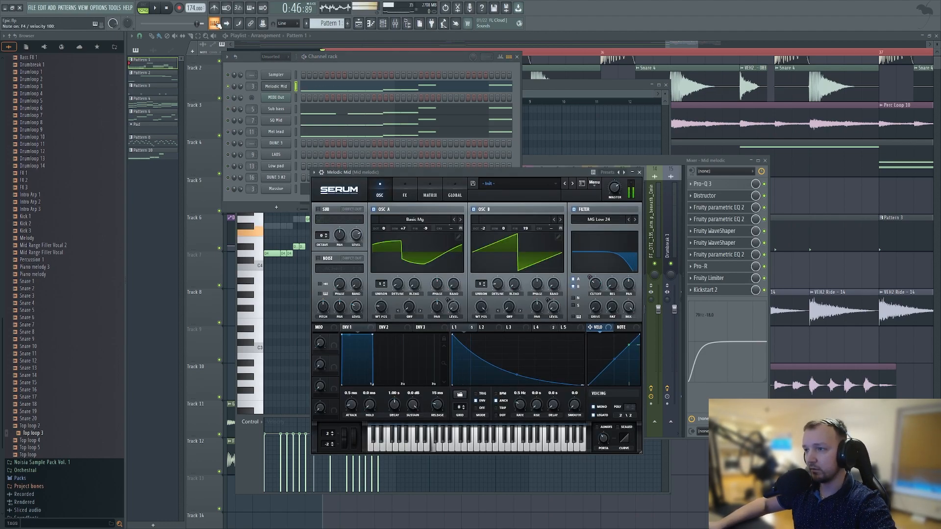
key("x")
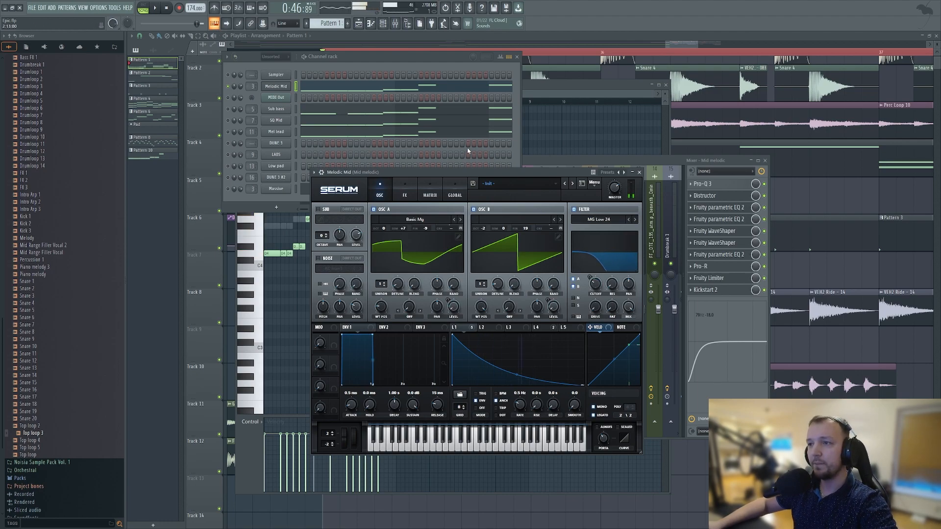
left_click(672, 161)
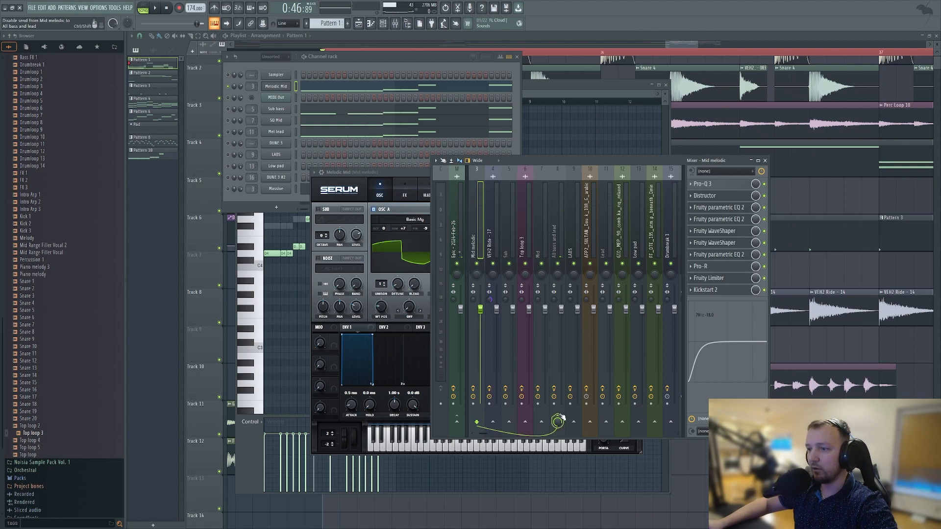
key("x")
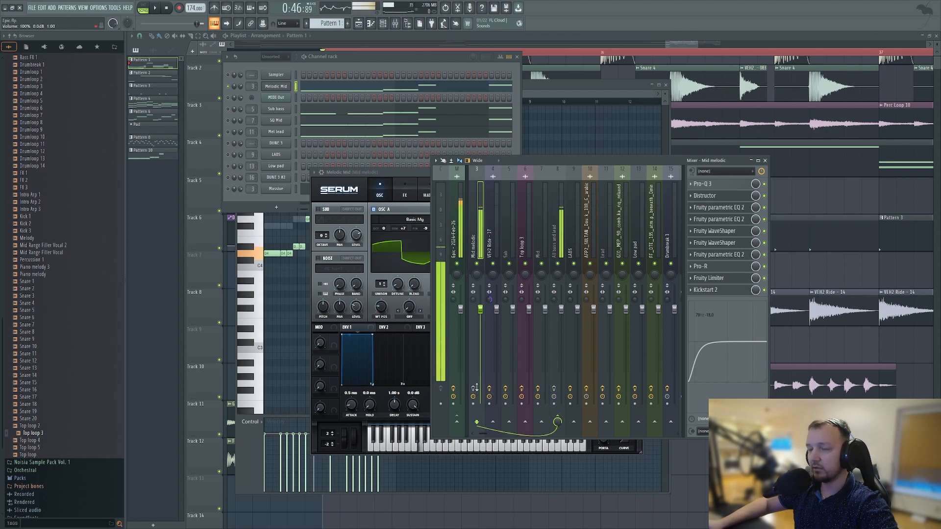
Step: Examine Serum's LFO modulations on the Melodic Mid patch and set LFO 4's rate to about 23.4 Hz
left_click(283, 87)
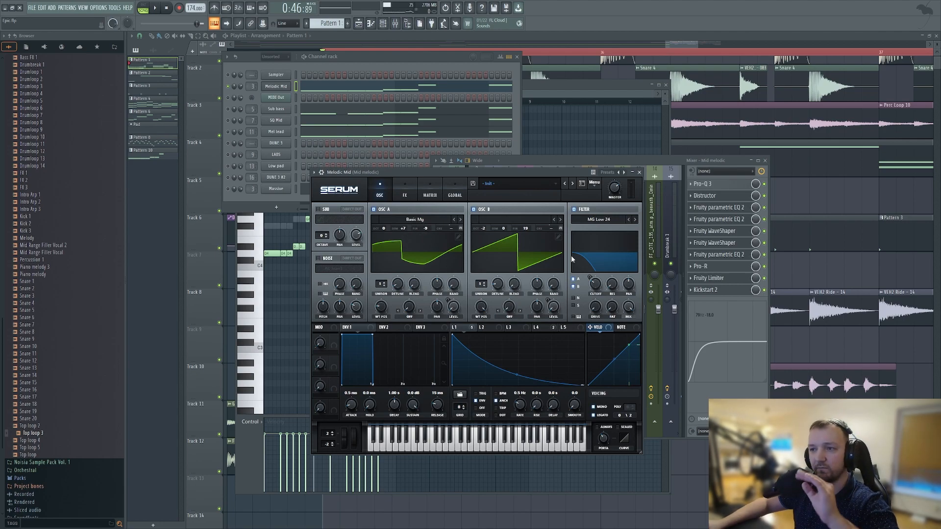
key("t")
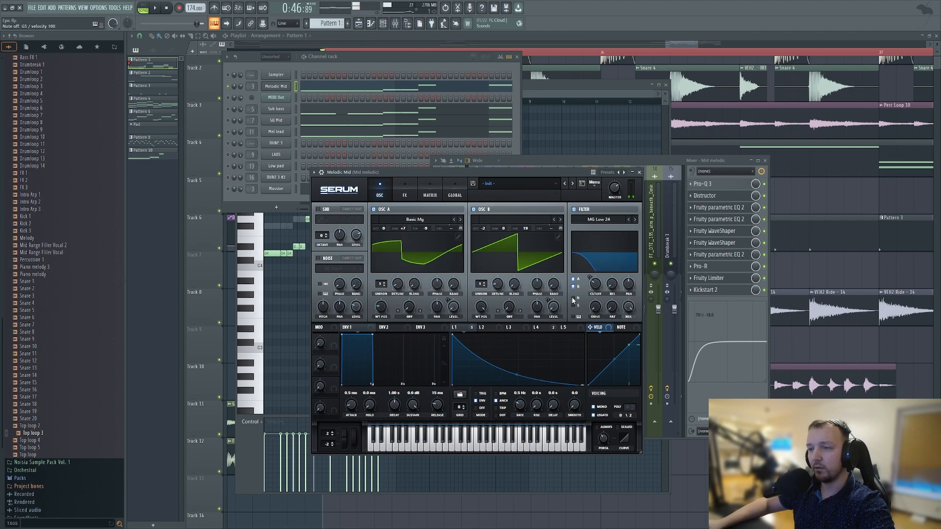
left_click(458, 328)
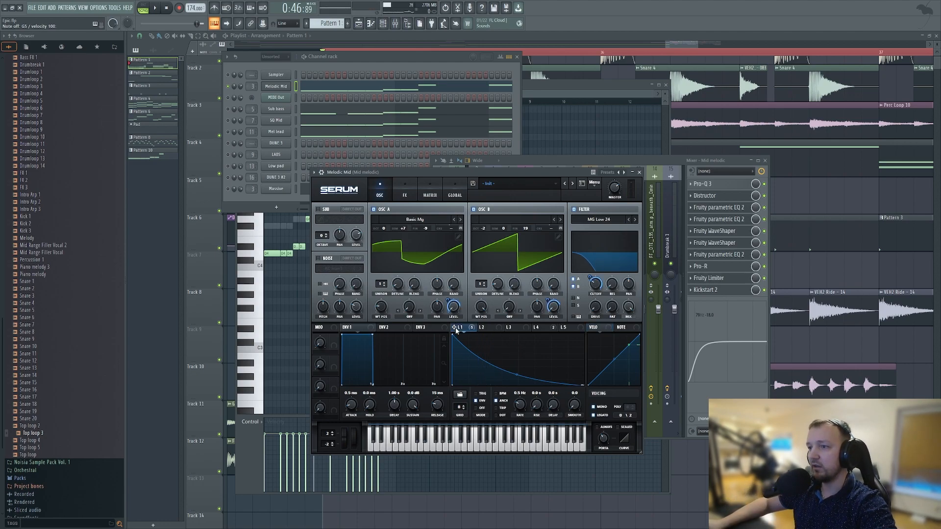
left_click(482, 327)
left_click(543, 328)
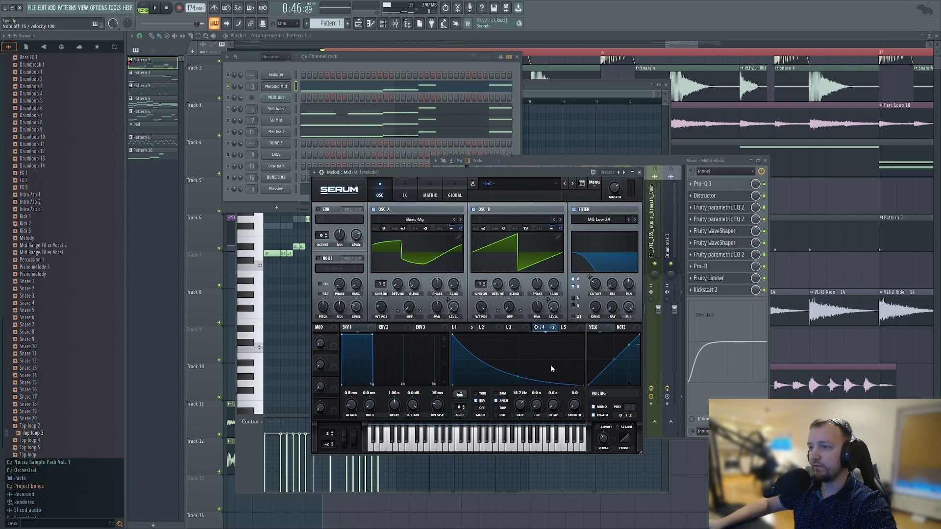
mouse_move(529, 390)
left_mouse_down()
mouse_move(514, 434)
mouse_move(518, 404)
left_mouse_up()
left_click(463, 328)
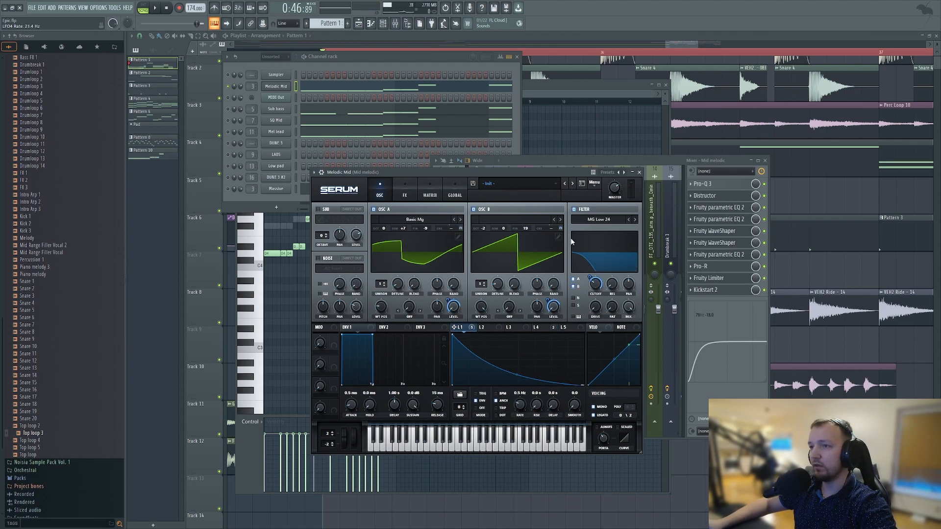
Step: Inspect the Distortion and EQ modules in Serum's effects, return to the oscillators and audition the sound
left_click(405, 193)
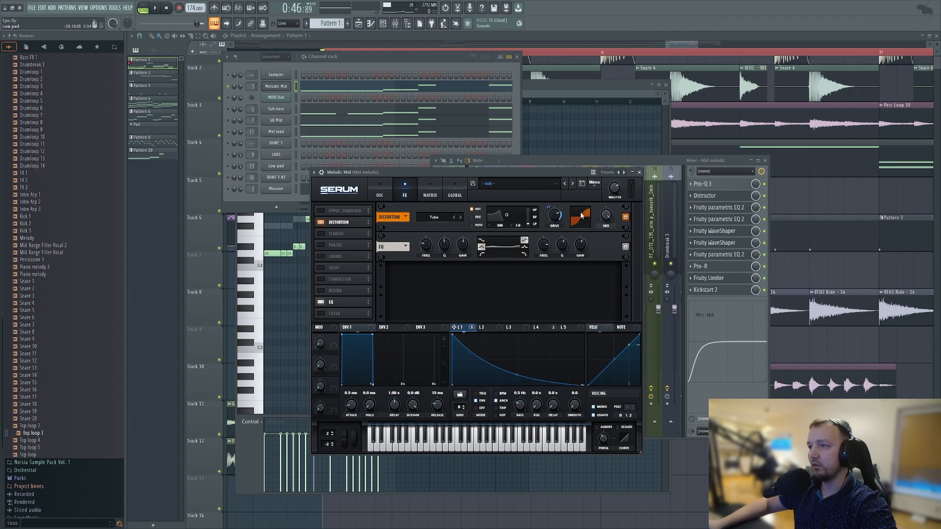
key("v")
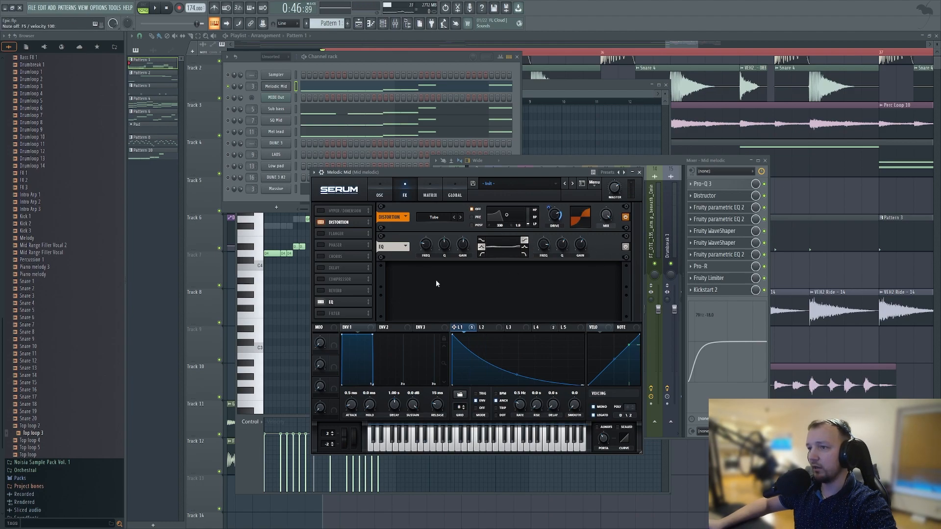
left_click(380, 194)
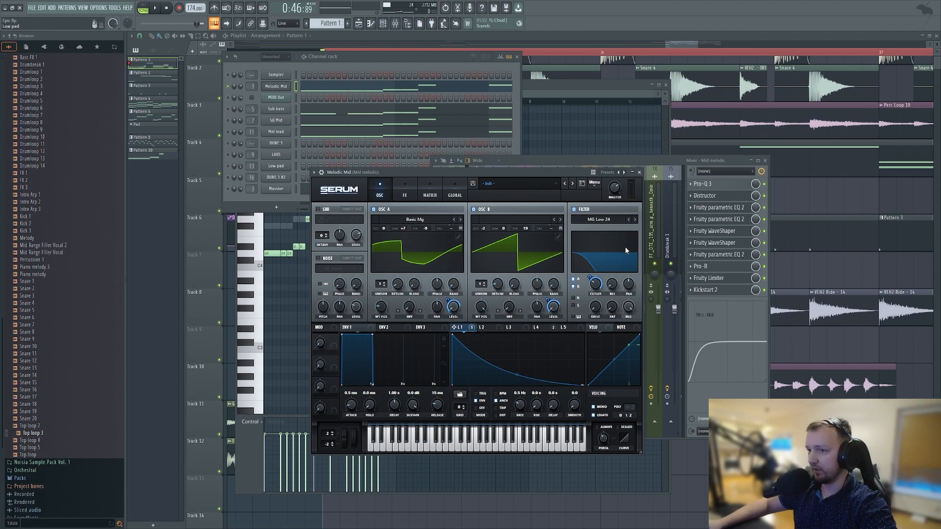
key("v")
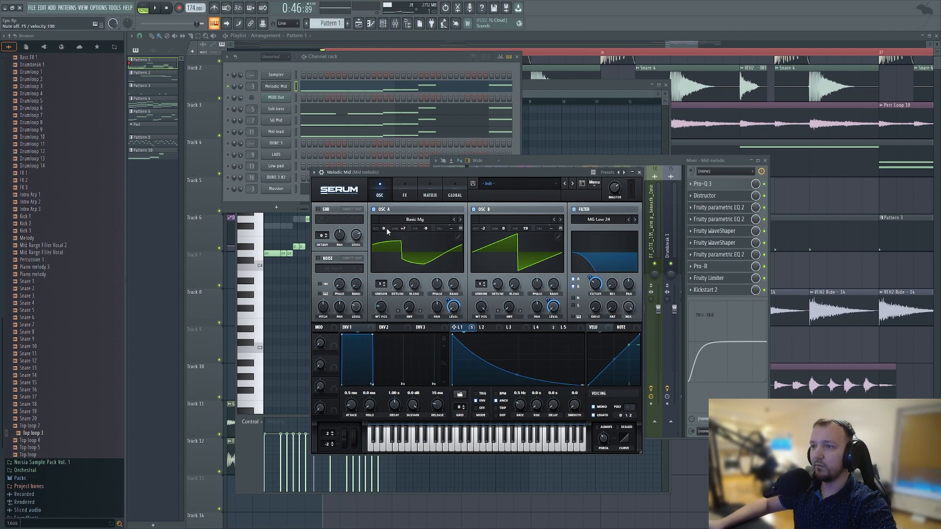
Step: Audition Serum's oscillators B and A separately by switching the other one off and back on
left_click_drag(482, 229, 487, 241)
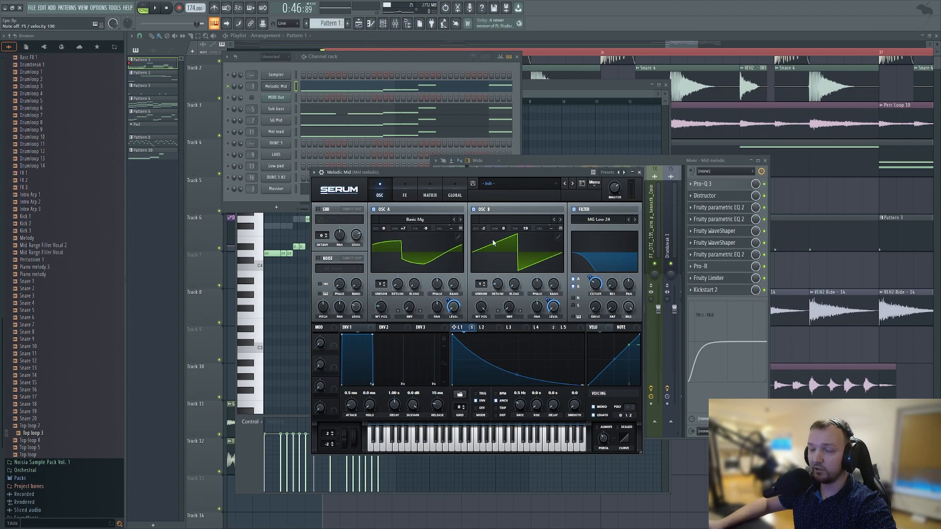
left_click(374, 210)
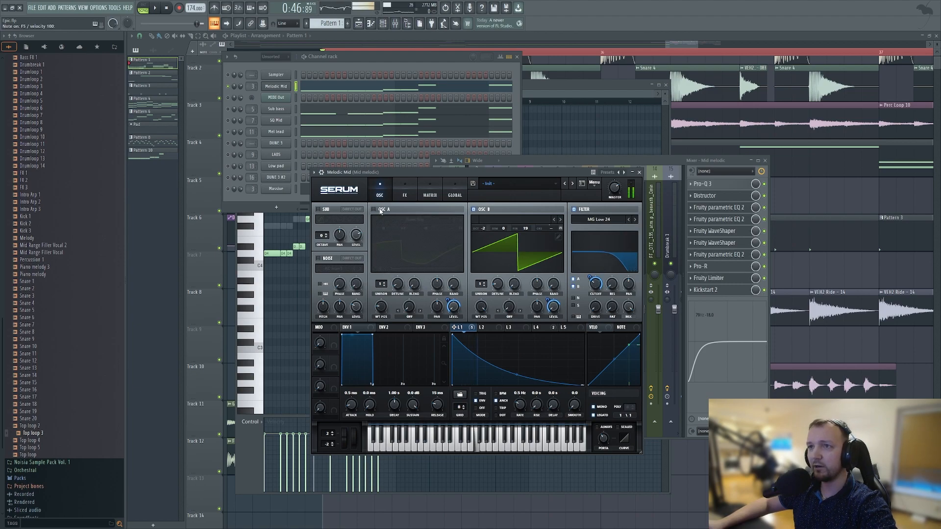
left_click(381, 211)
left_click(481, 209)
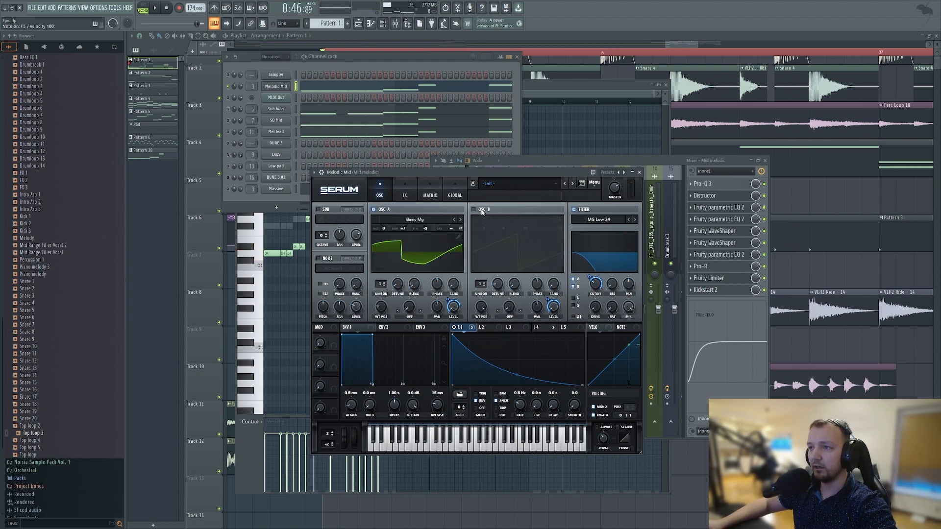
left_click(481, 210)
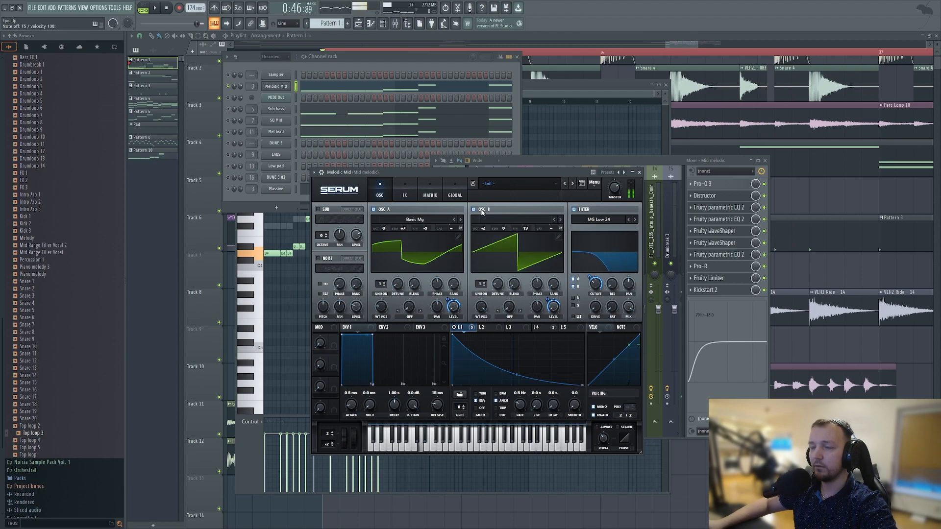
Step: Open Pro-Q 3 and Distructor from the Mid melodic mixer track, arranging the windows to examine their settings
left_click(569, 159)
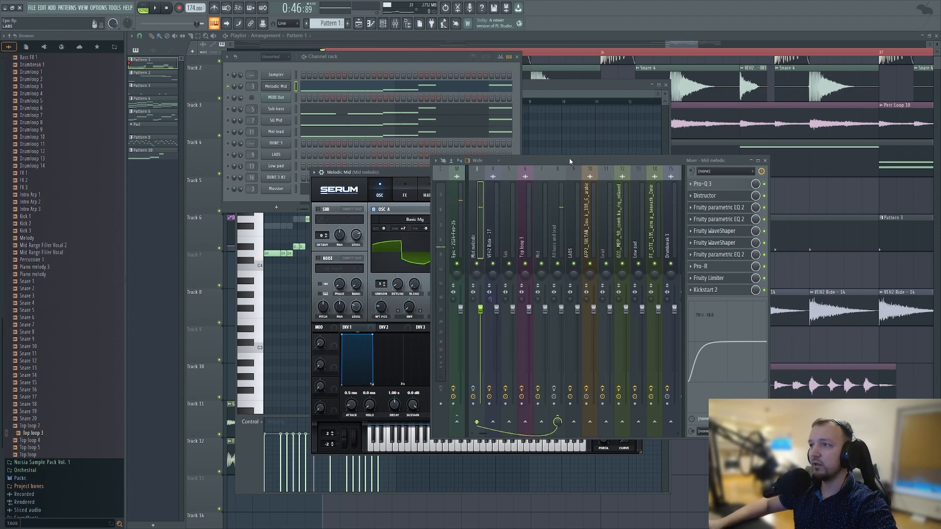
left_click(733, 187)
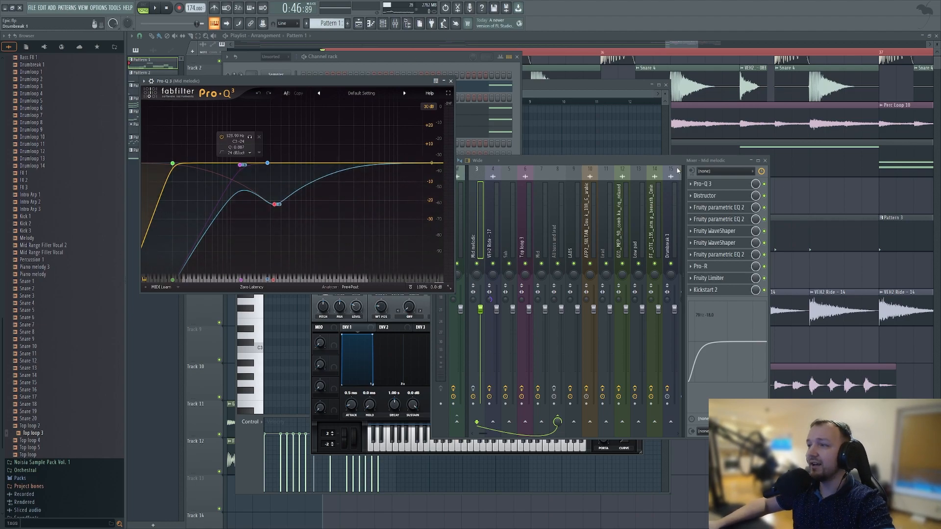
left_click_drag(568, 161, 578, 182)
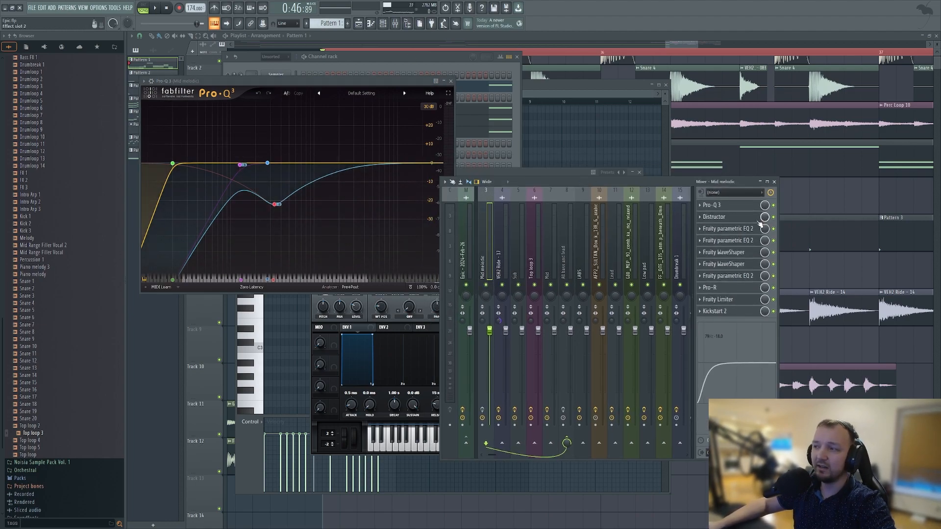
left_click(744, 217)
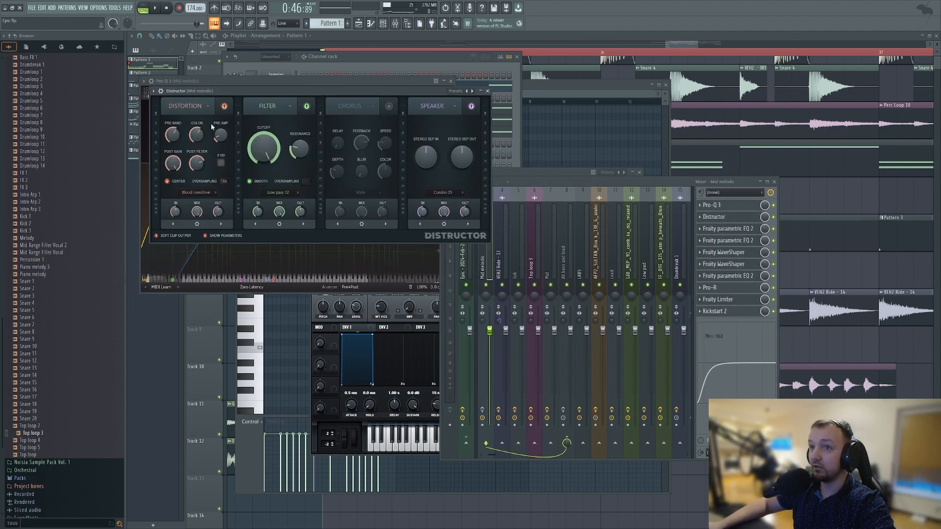
left_click_drag(197, 96, 286, 184)
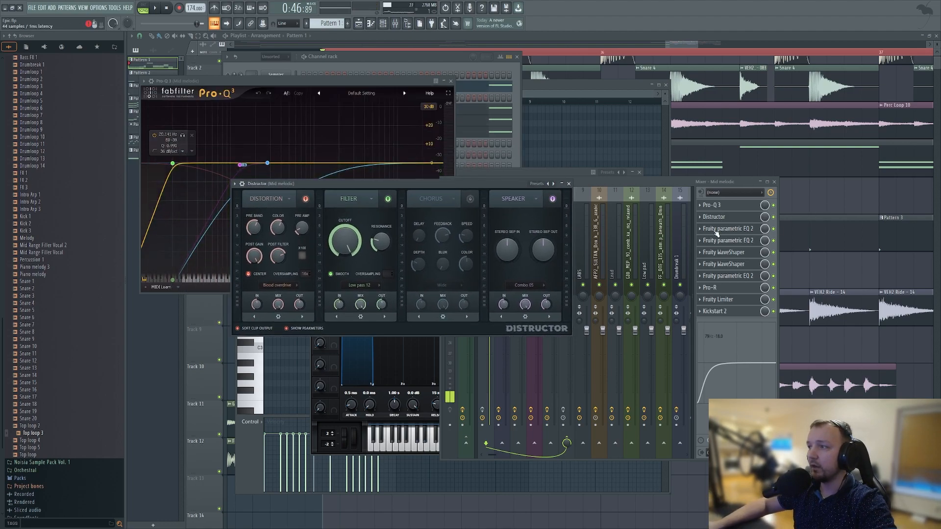
Step: Bypass all effects after Distructor on the Mid melodic track and place the Distructor window clear for auditioning
left_click(674, 185)
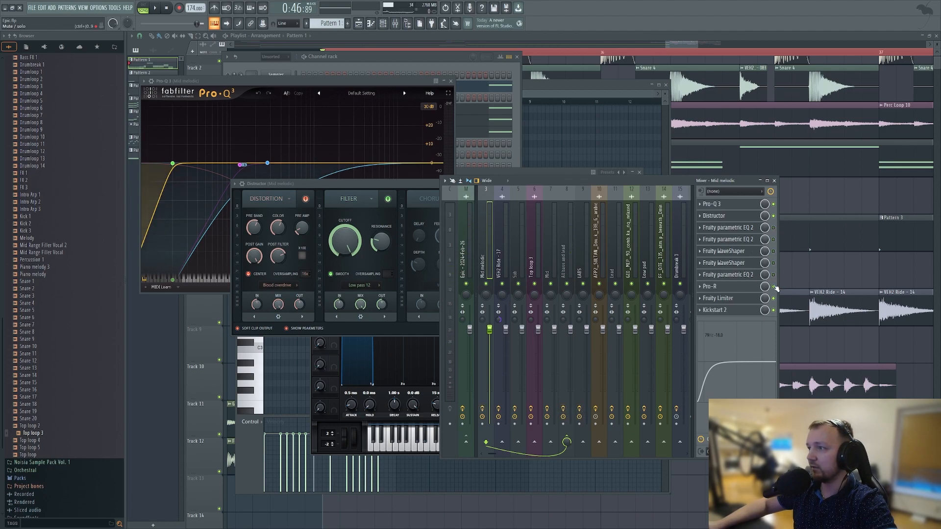
left_click(723, 206)
left_click(725, 208)
left_click(725, 206)
left_click(728, 216)
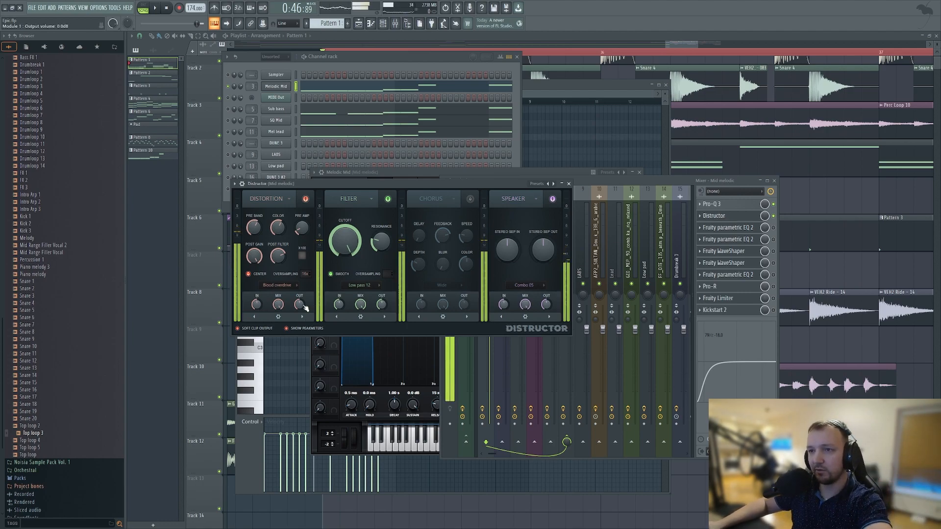
left_click_drag(314, 183, 377, 161)
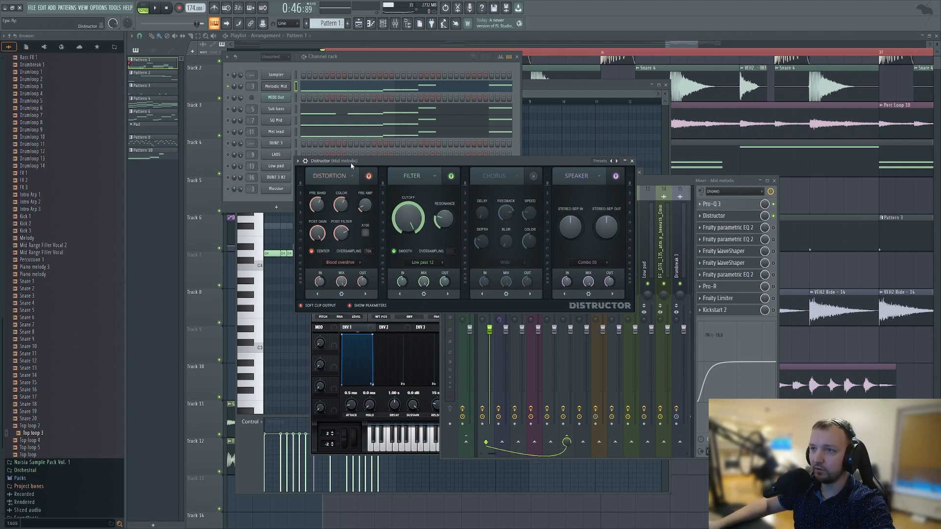
left_click_drag(351, 162, 448, 180)
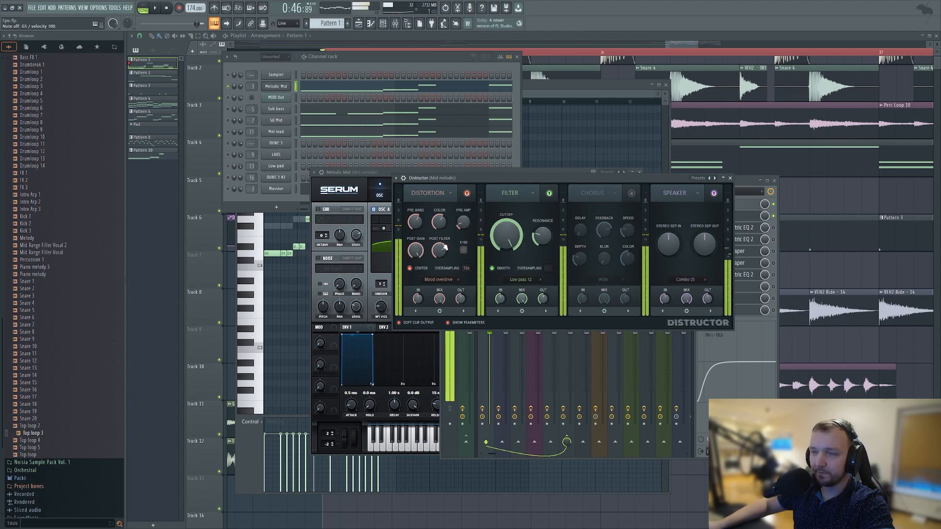
Step: Re-enable both Fruity parametric EQ 2 effects after Distructor on the Mid melodic track and examine the first one's curve
left_click_drag(478, 178, 365, 187)
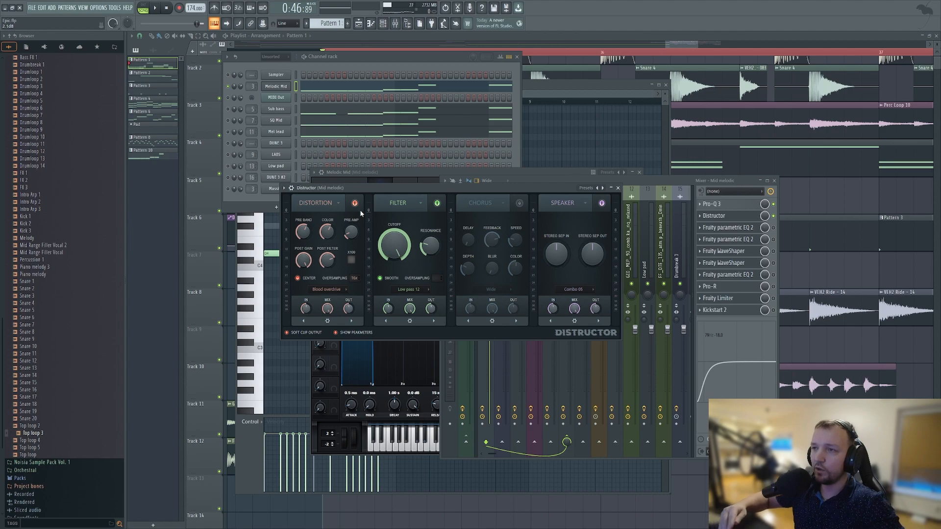
left_click(750, 240)
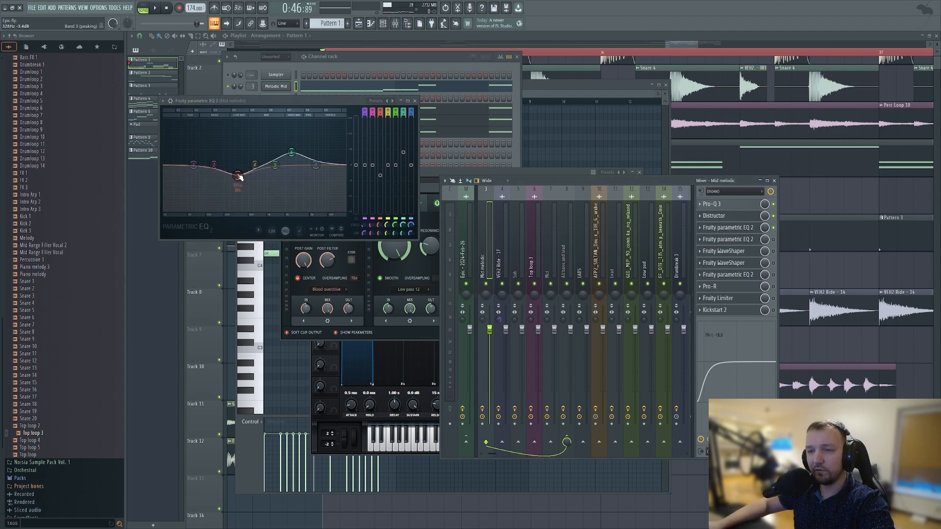
left_click(774, 240)
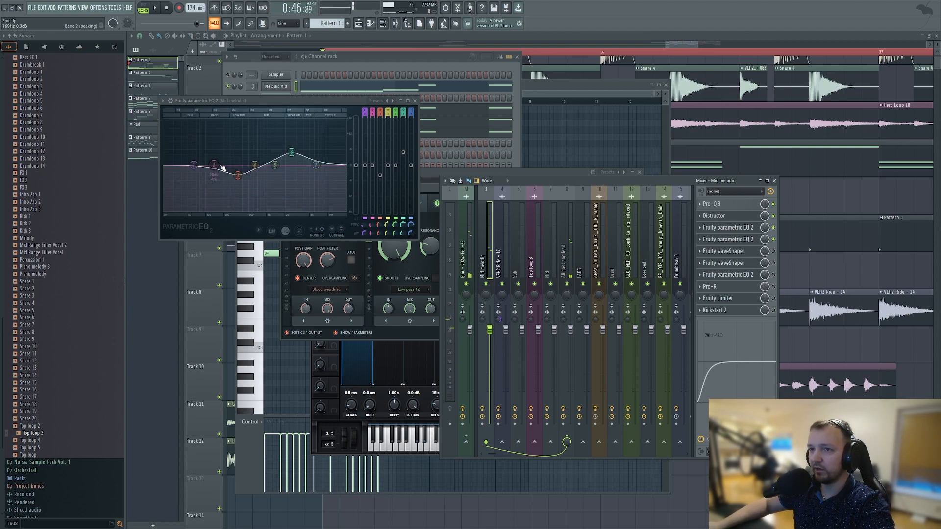
left_click_drag(295, 154, 315, 153)
left_click(414, 101)
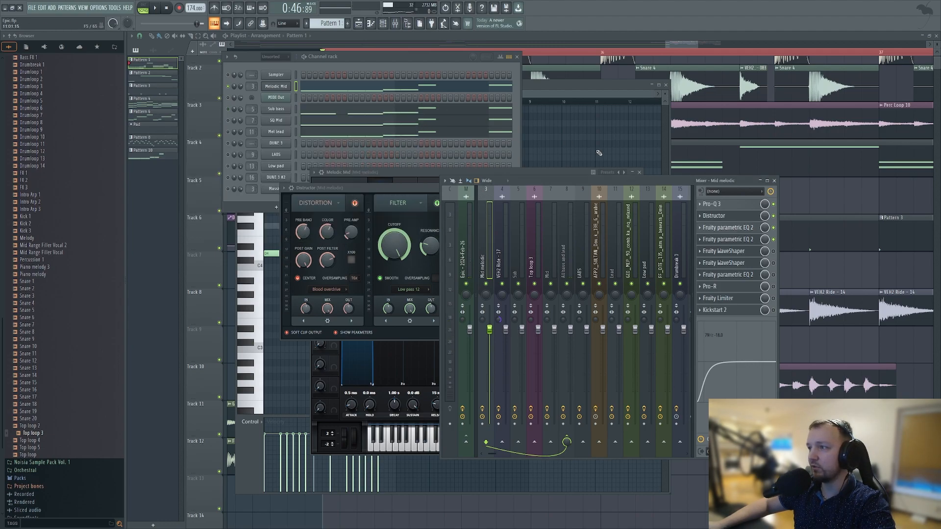
Step: Open the second Fruity parametric EQ 2 and compare the sound with it bypassed and enabled
left_click(724, 240)
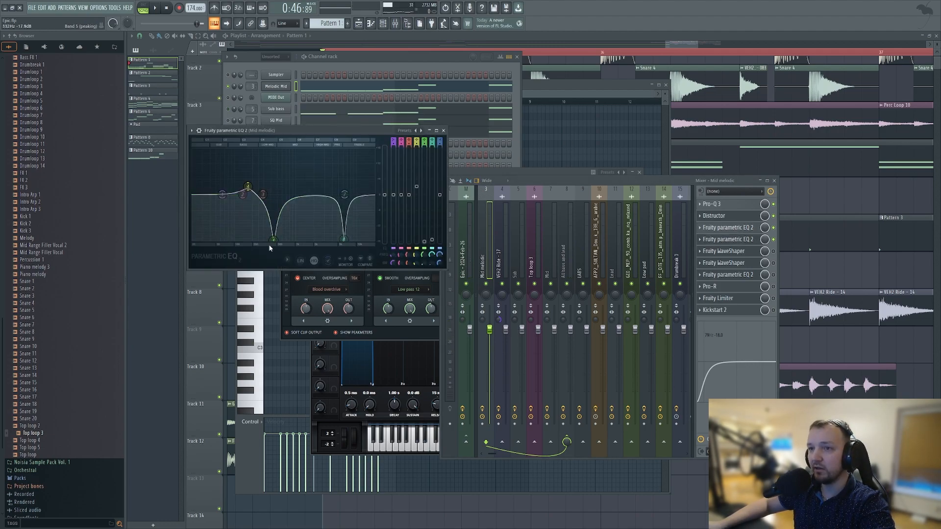
left_click(773, 239)
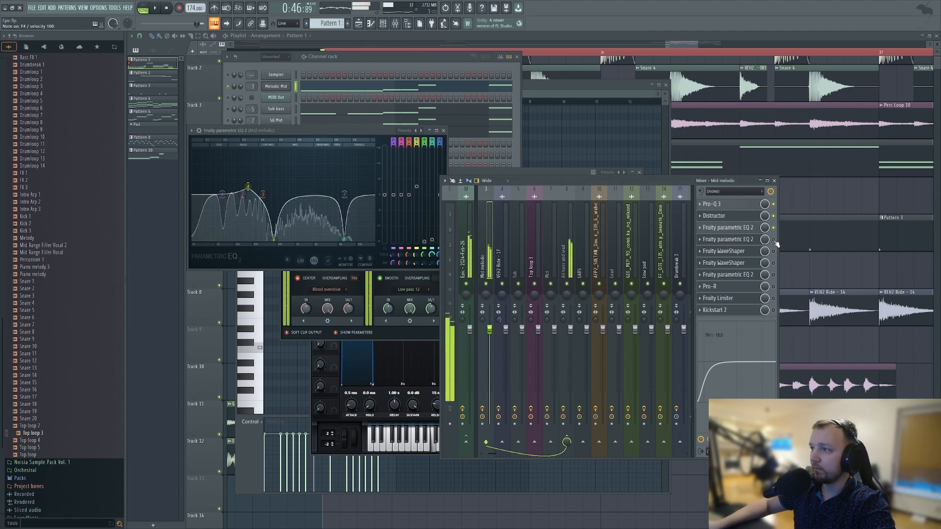
left_click(774, 239)
Step: Shift the two deep notch cuts in the second Fruity parametric EQ 2 and re-enable the first Fruity WaveShaper
left_click_drag(273, 240, 276, 239)
left_click_drag(424, 256, 423, 239)
left_click_drag(312, 240, 292, 240)
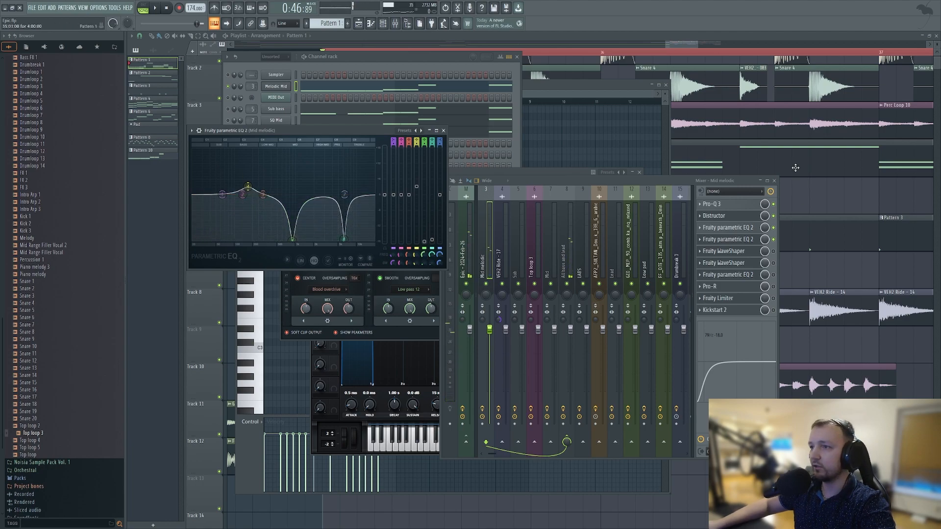
left_click_drag(423, 255, 423, 259)
left_click(774, 251)
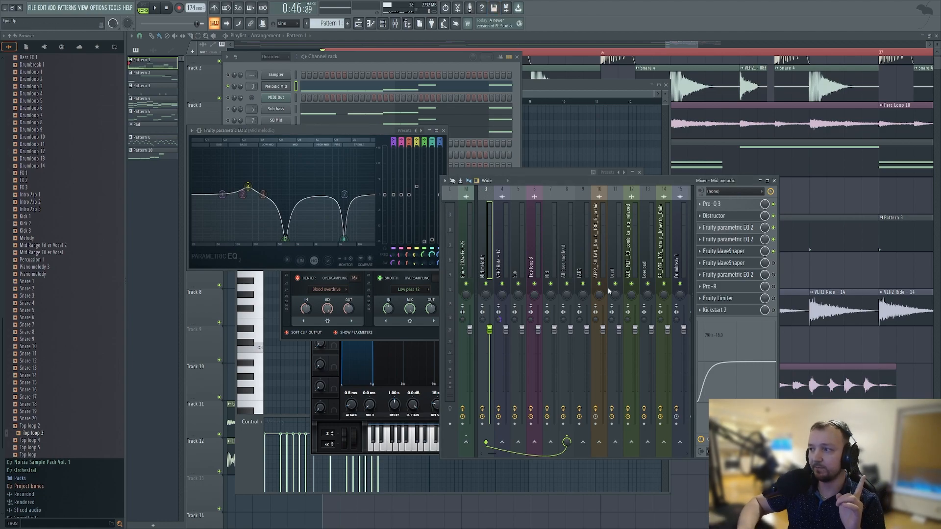
left_click_drag(343, 240, 343, 245)
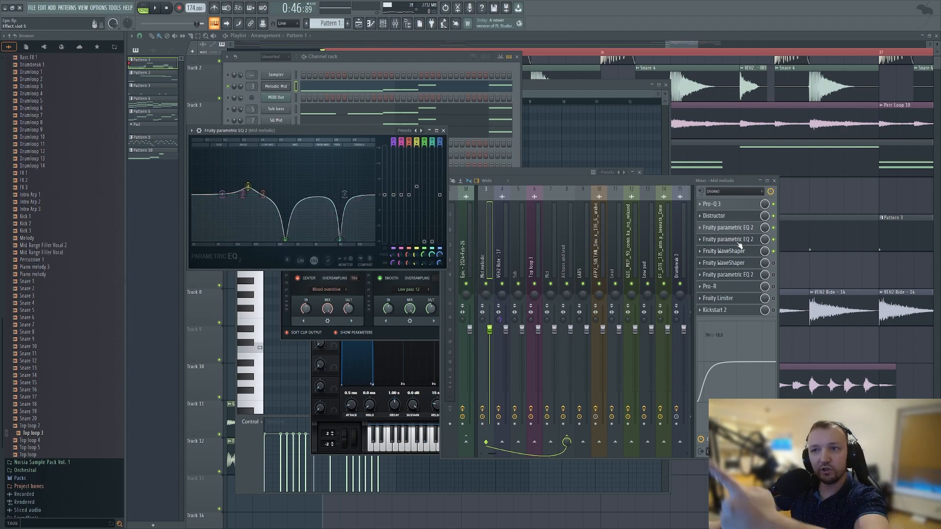
Step: Re-enable the second Fruity WaveShaper and the third Fruity parametric EQ 2, opening each to examine its curve
left_click(647, 180)
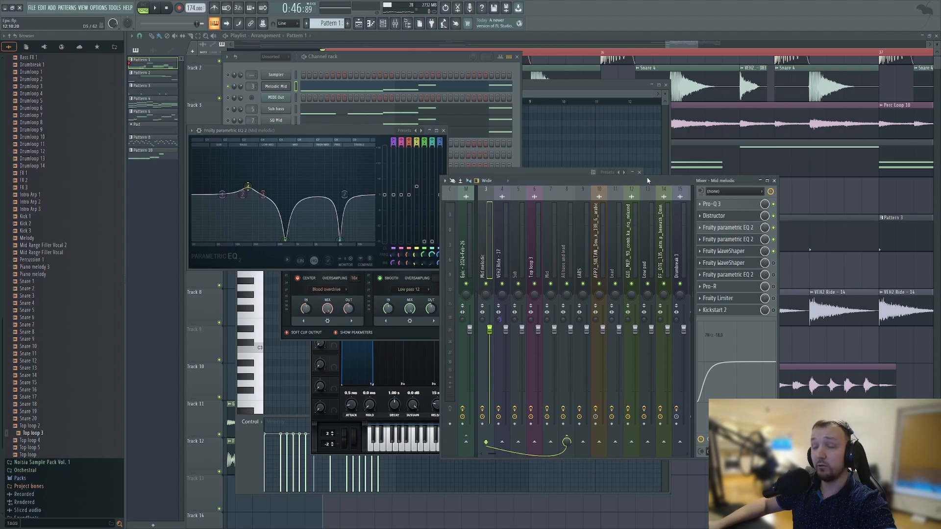
left_click(737, 264)
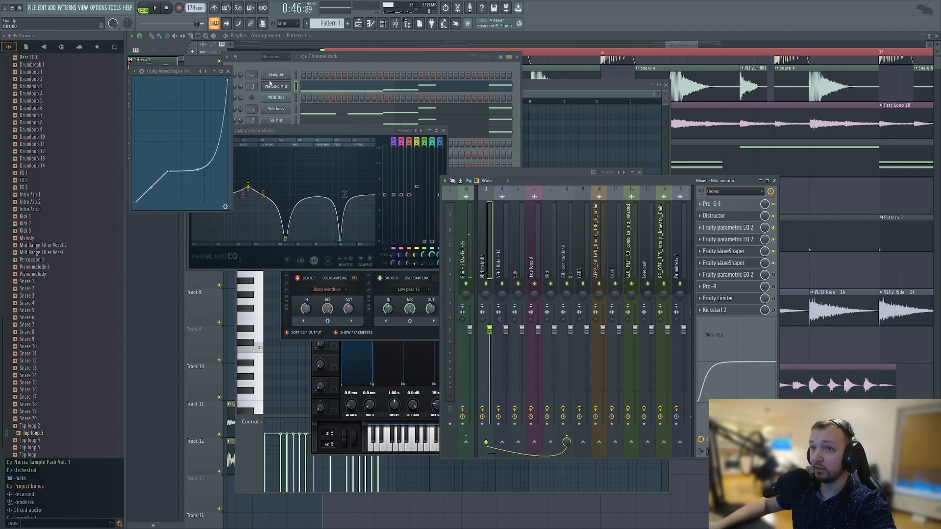
left_click(229, 71)
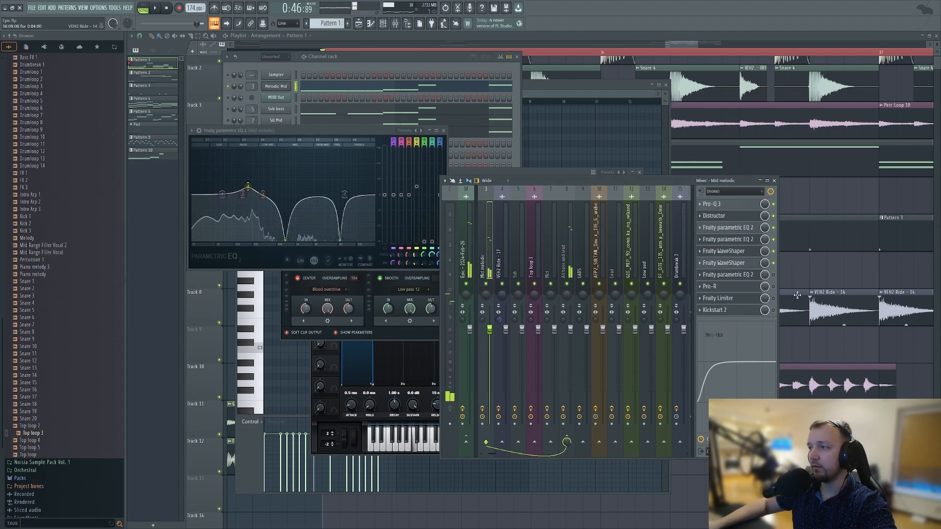
left_click(743, 276)
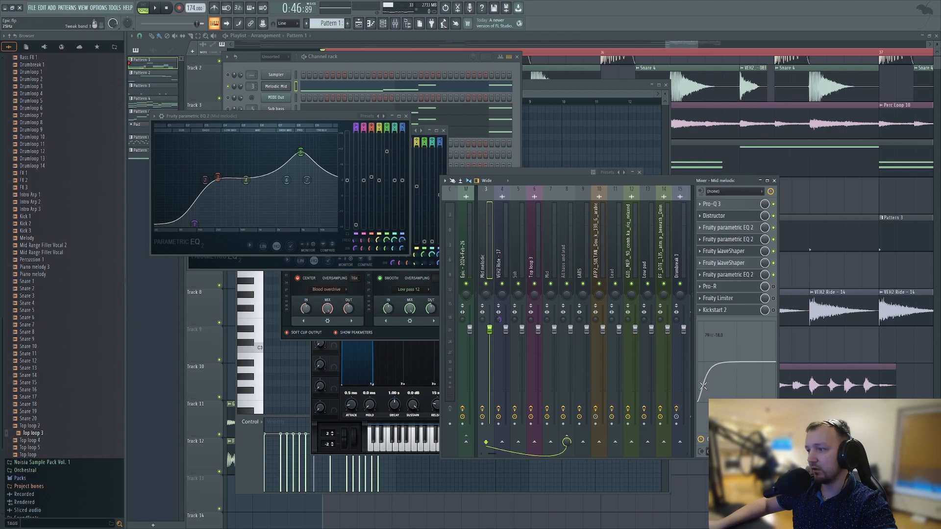
Step: Re-enable Pro-R on the Mid melodic track and open its settings, bypassing the All bass and lead track's effects for the audition
left_click(734, 289)
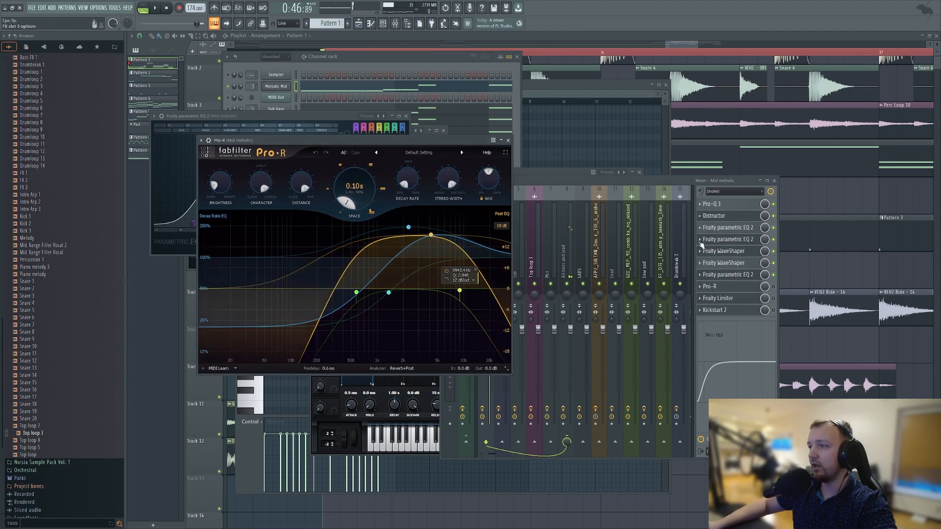
left_click(568, 249)
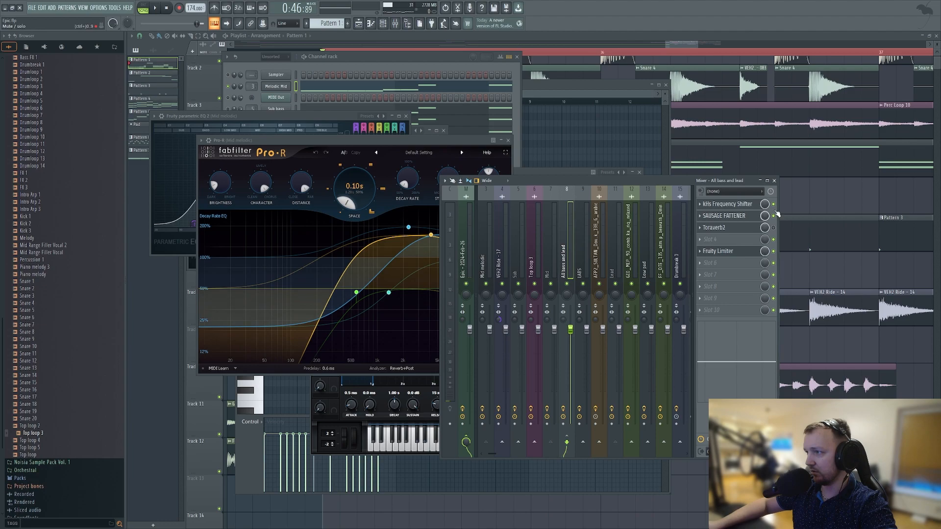
left_click(490, 251)
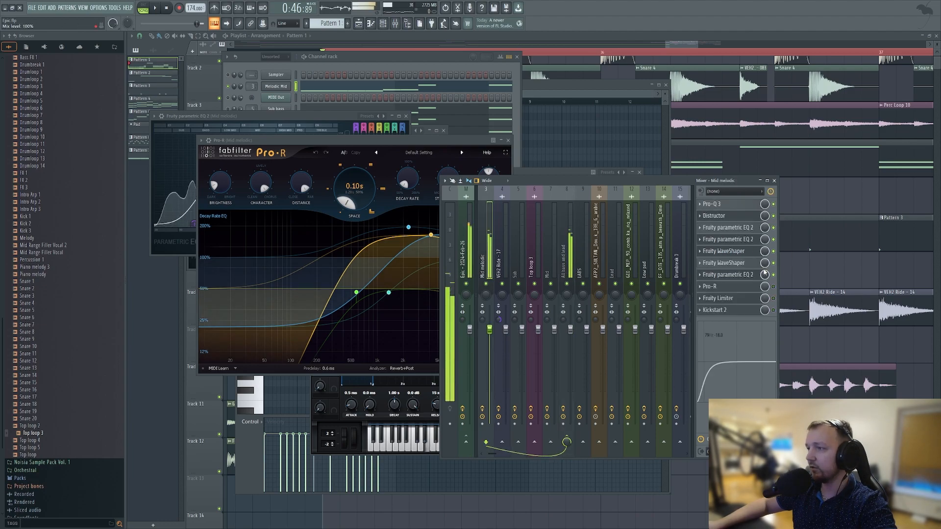
left_click(740, 289)
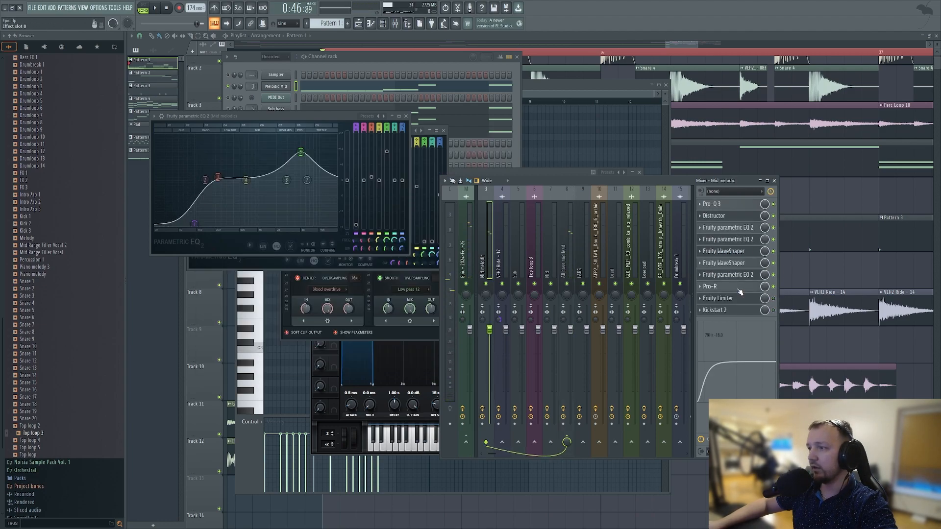
left_click(740, 290)
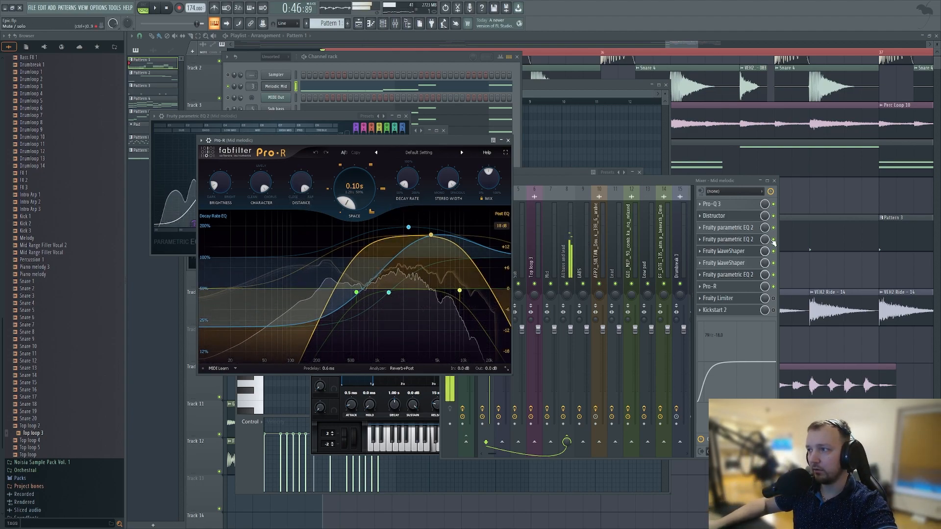
Step: Reopen Pro-Q 3 on the Mid melodic track, examine its low-cut and dip bands, and close it
left_click(744, 205)
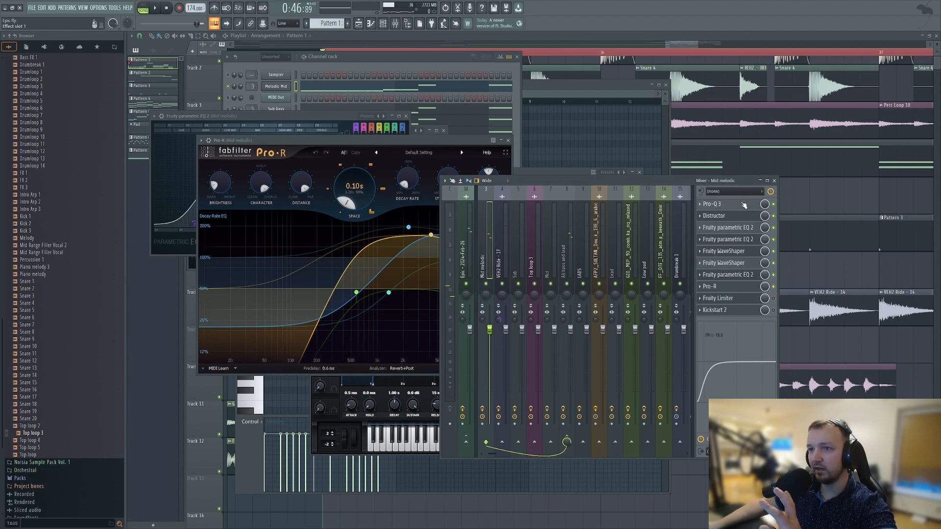
left_click(751, 206)
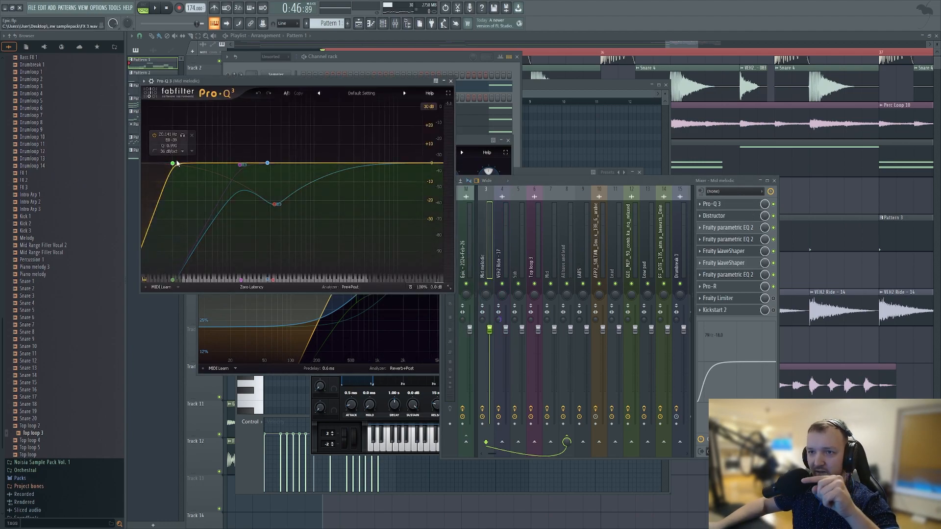
left_click_drag(265, 205, 238, 192)
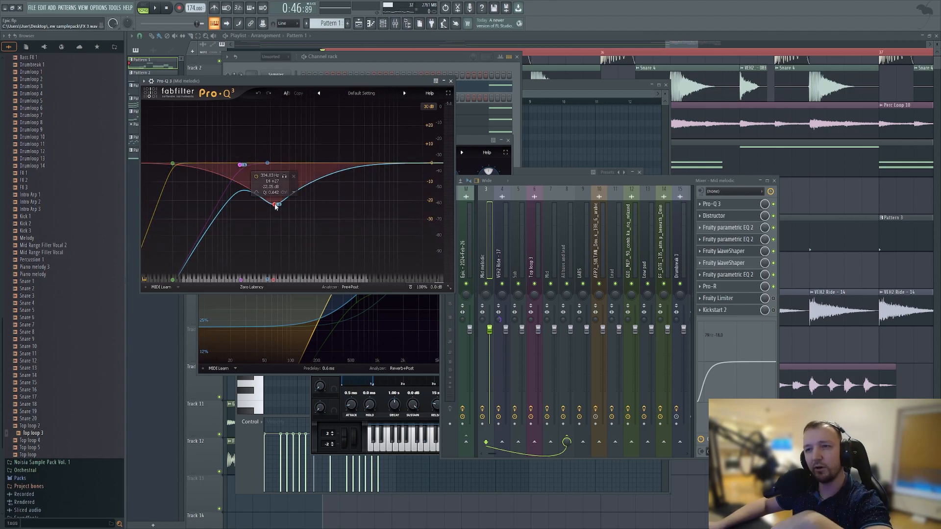
left_click(451, 81)
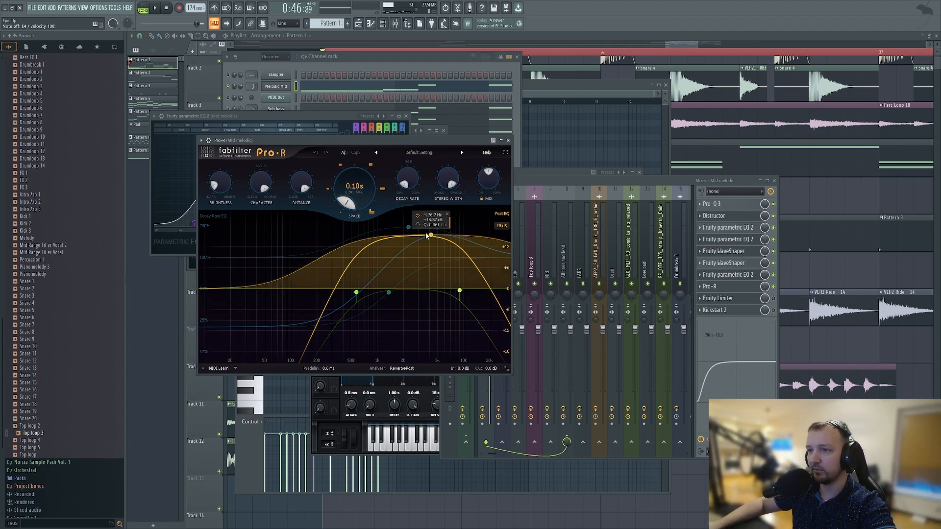
Step: Audition the bass with Pro-R toggled, then re-enable Fruity Limiter and Kickstart 2 on the Mid melodic track
key("c")
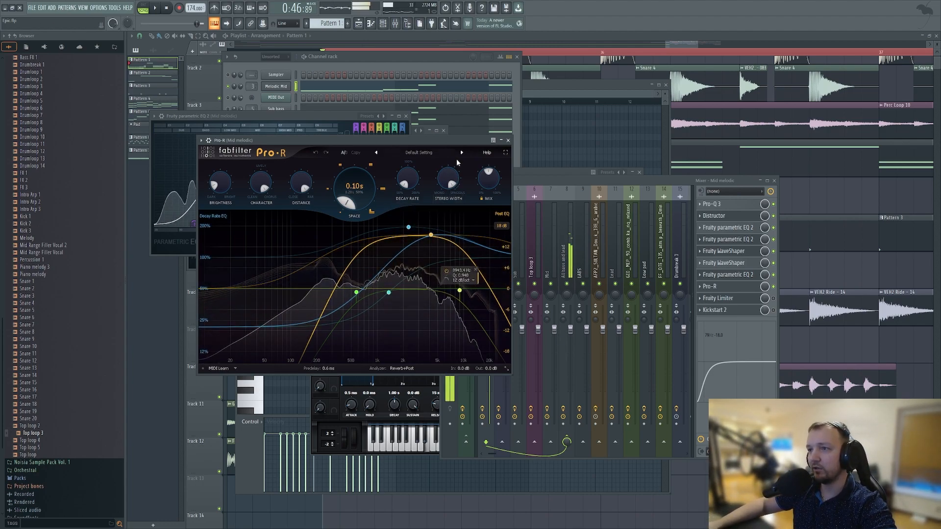
left_click(774, 287)
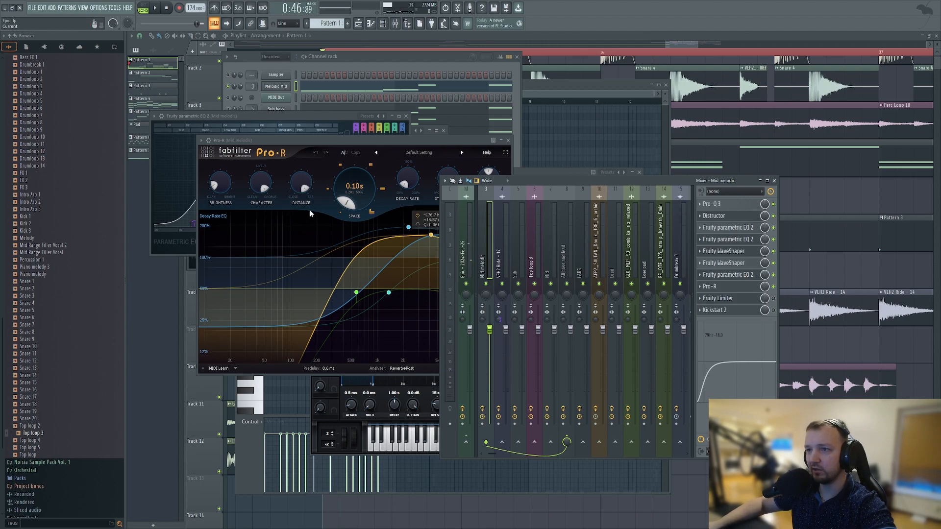
left_click(774, 298)
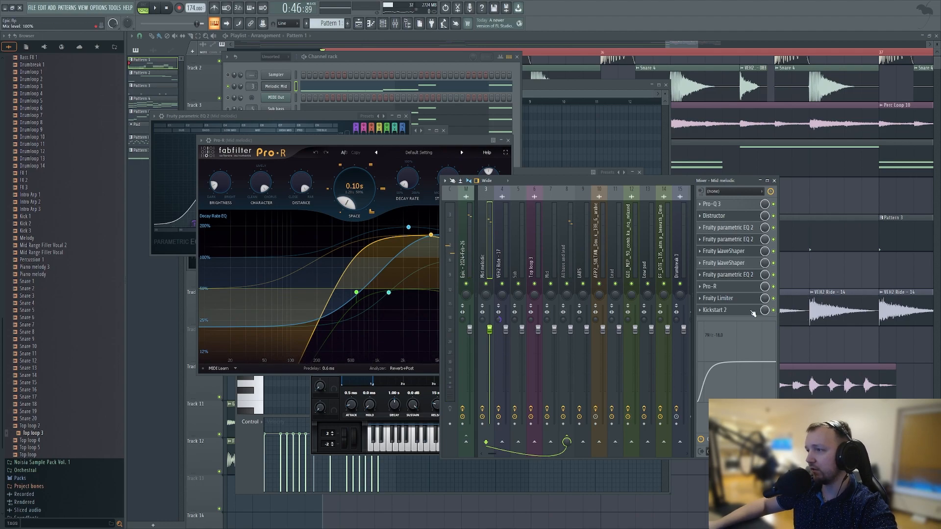
left_click(720, 310)
left_click(720, 309)
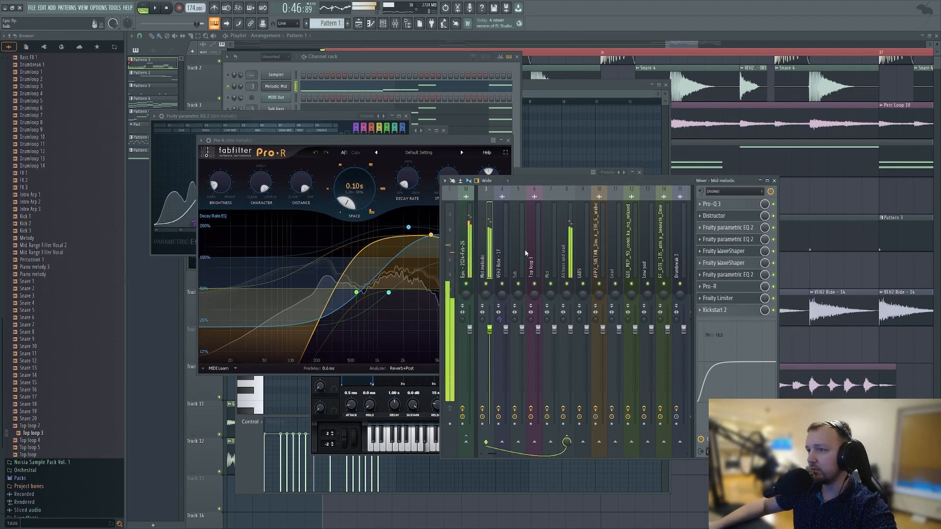
Step: Re-enable kHs Frequency Shifter and SAUSAGE FATTENER on the All bass and lead track and open both to examine their settings
left_click(565, 243)
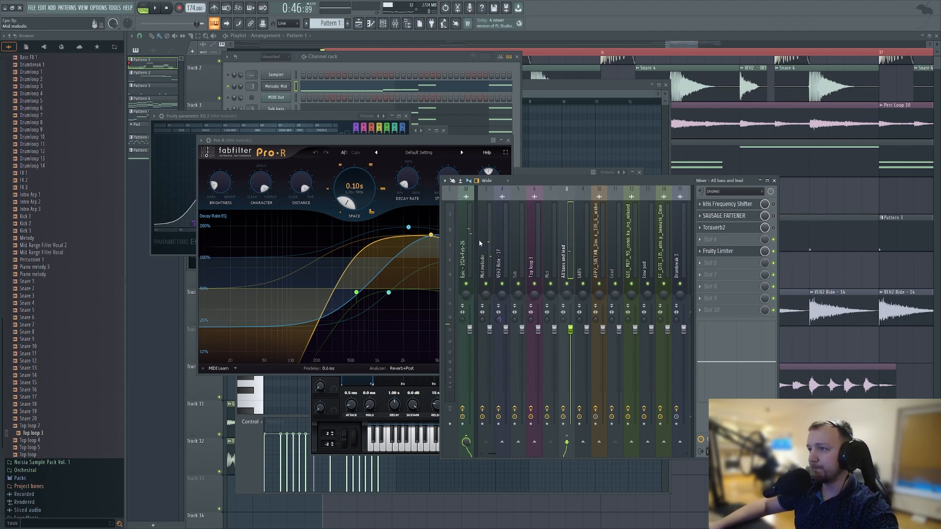
left_click(485, 259)
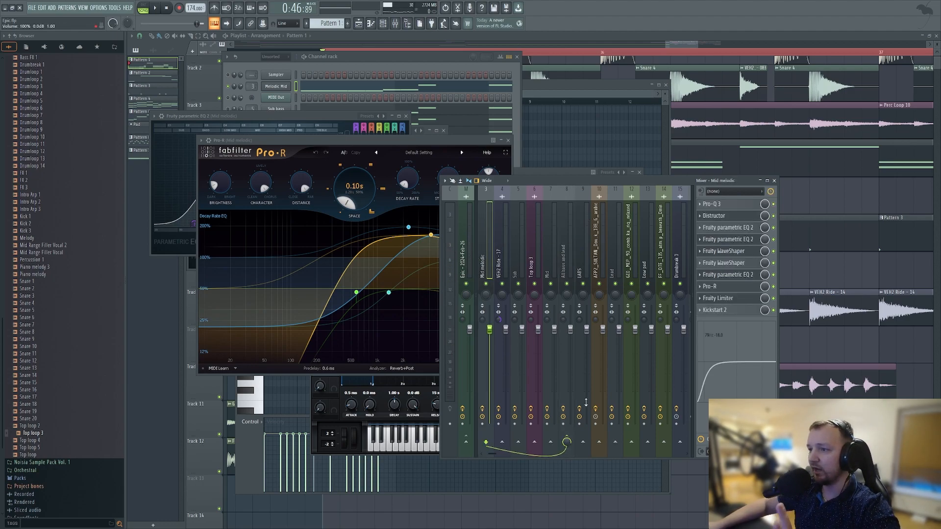
left_click(563, 280)
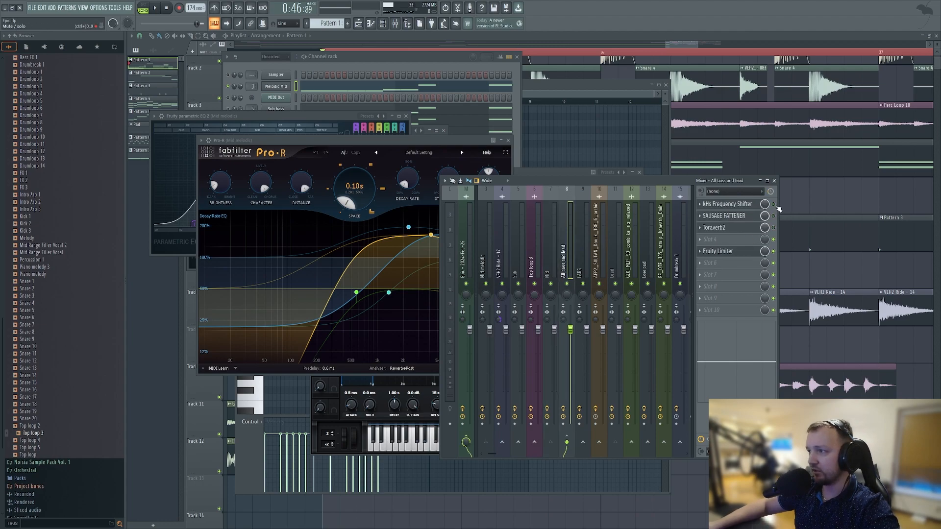
left_click(741, 206)
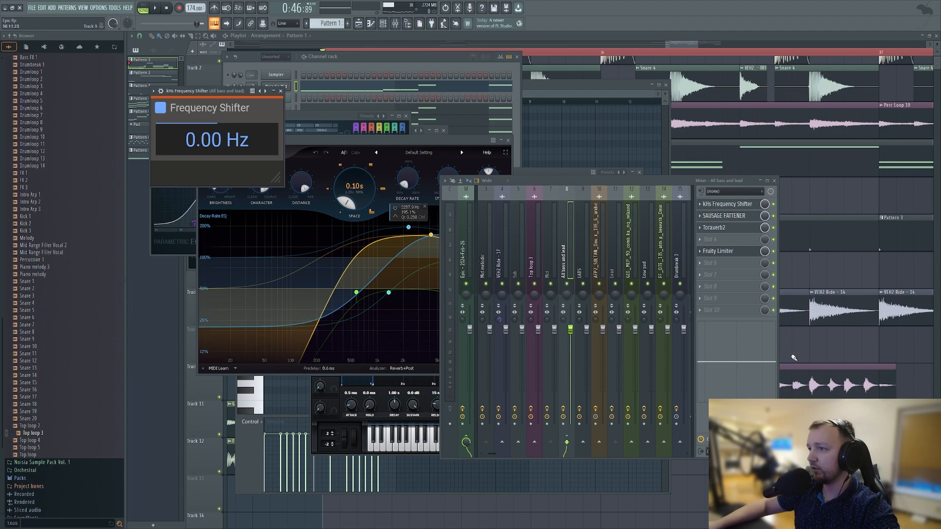
left_click(733, 216)
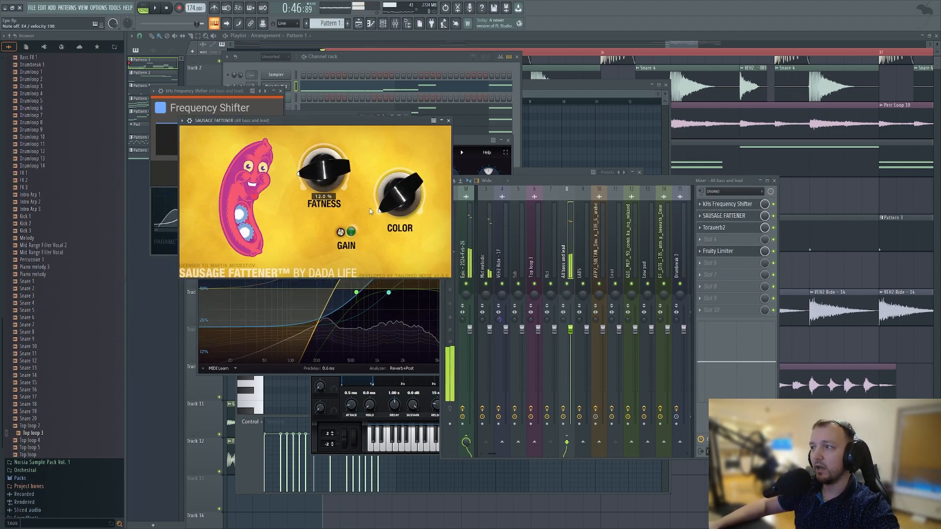
Step: Move the mixer clear, re-enable Toraverb2 on the All bass and lead track and open it to examine its reverb settings
left_click(773, 227)
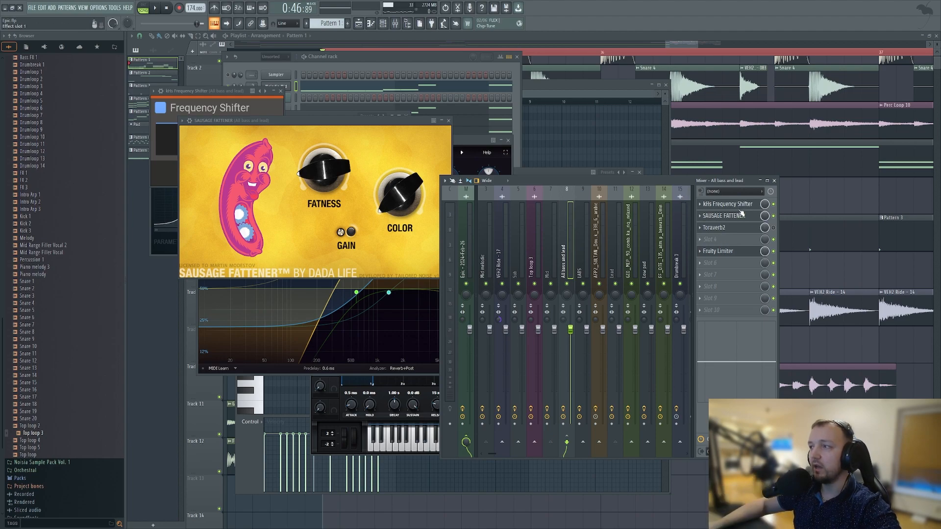
left_click_drag(667, 182, 676, 186)
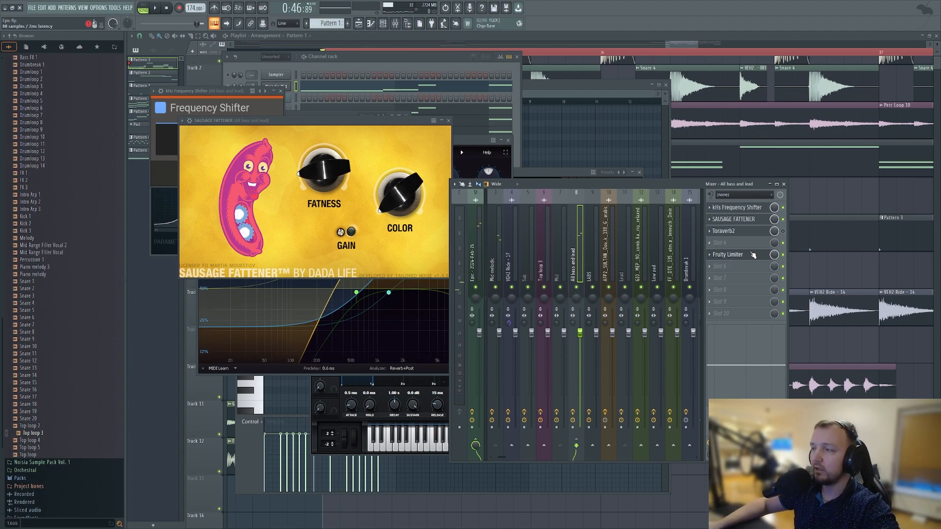
left_click(410, 71)
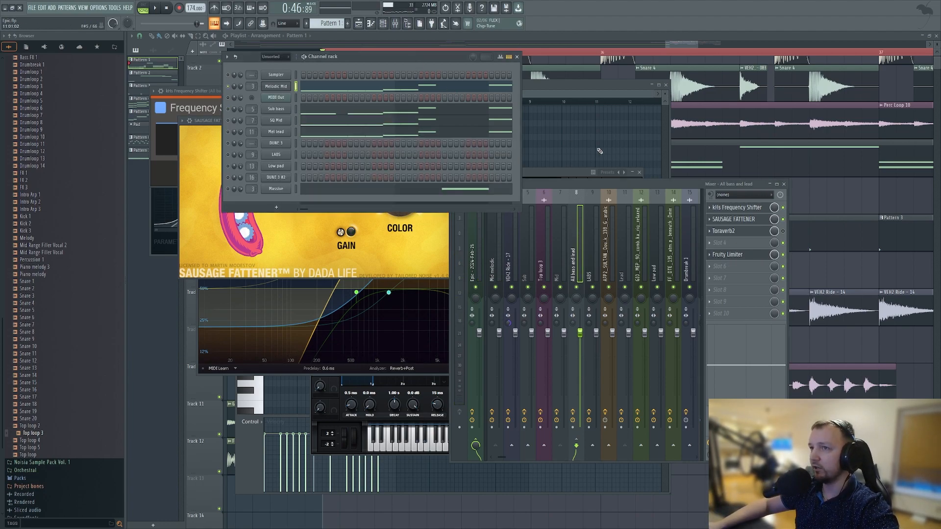
left_click(723, 231)
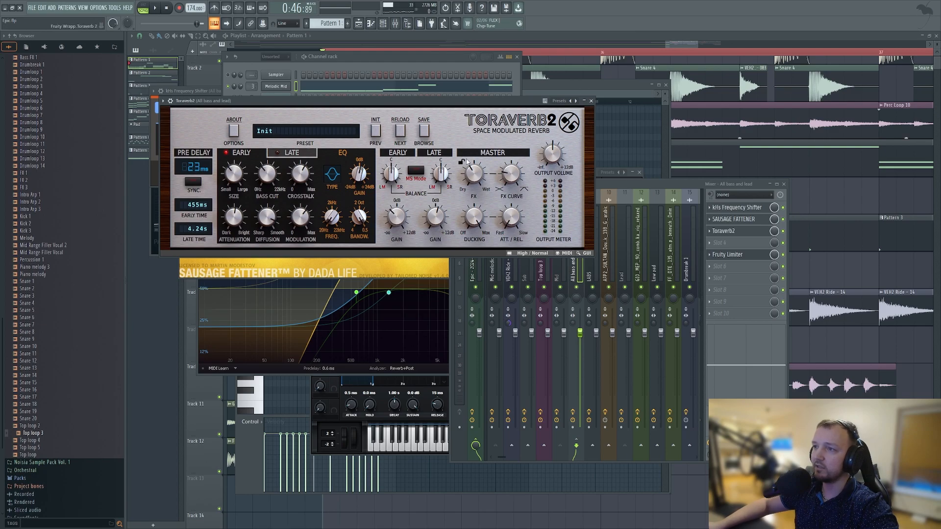
Step: Audition the bass with Toraverb2 active using a few test notes, and close the reverb window
key("c")
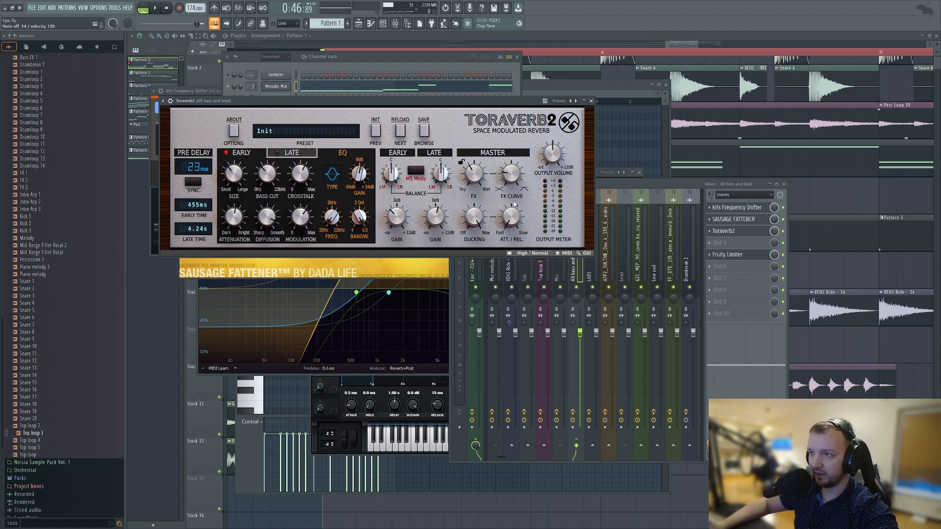
key("v")
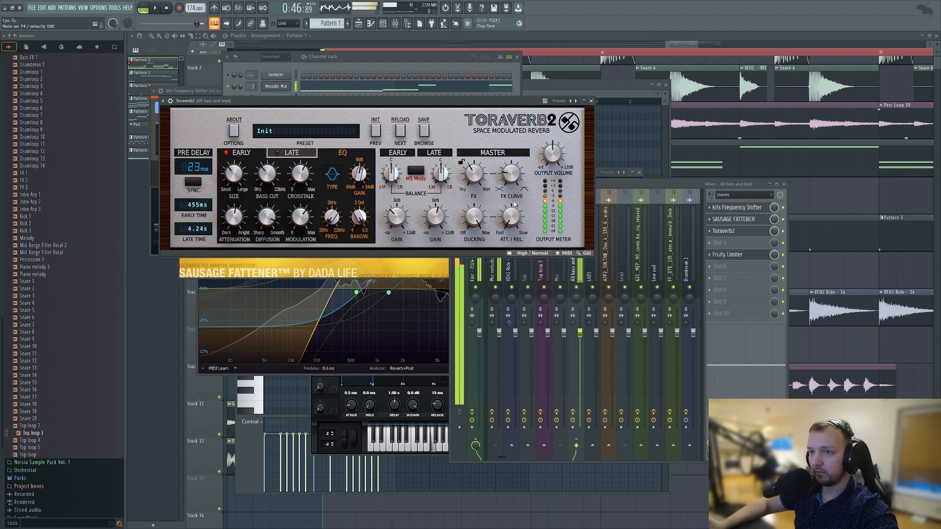
left_click(591, 101)
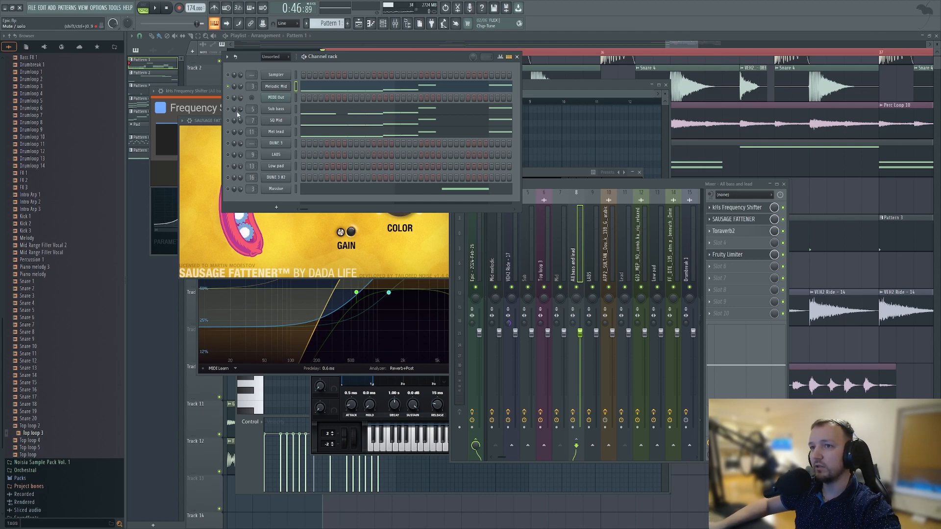
Step: Open the Sub bass channel's Serum patch and examine its oscillator, distortion effect and mixer chain while the pattern plays
left_click(281, 111)
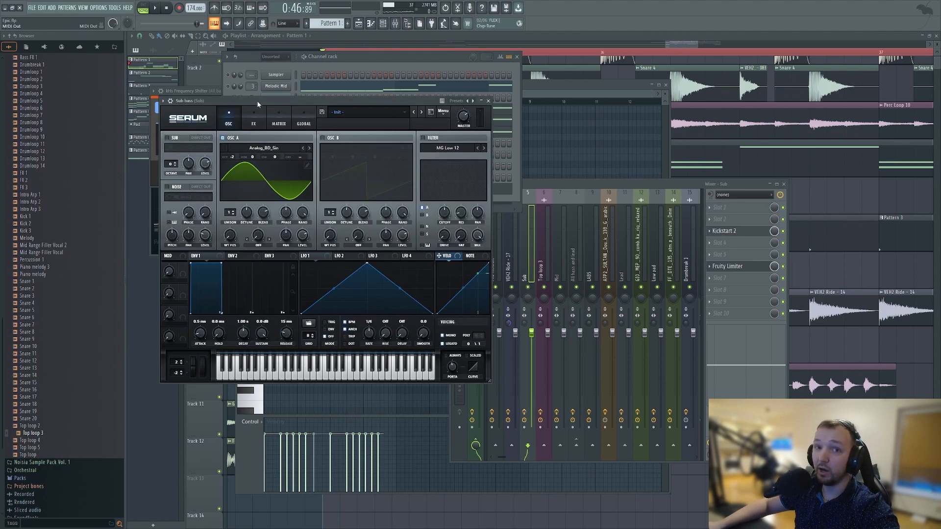
key("space")
left_click_drag(303, 100, 383, 117)
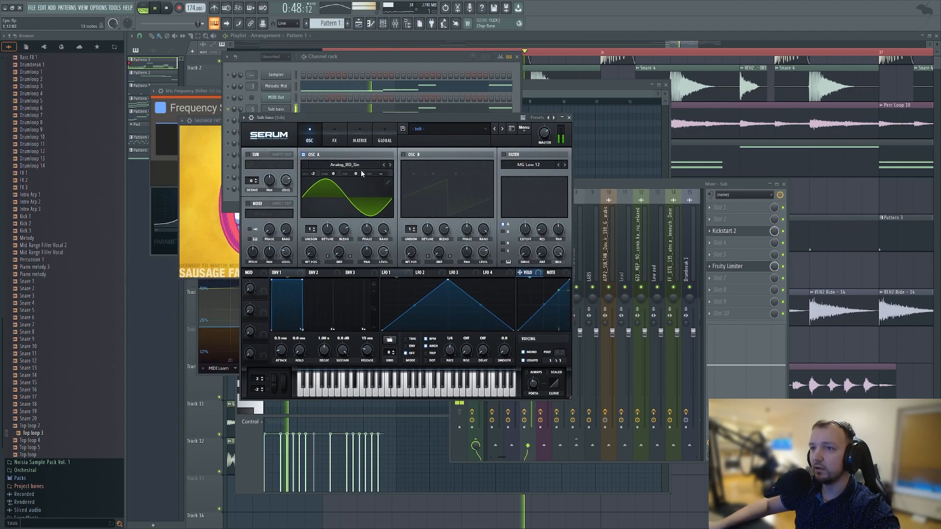
left_click(334, 139)
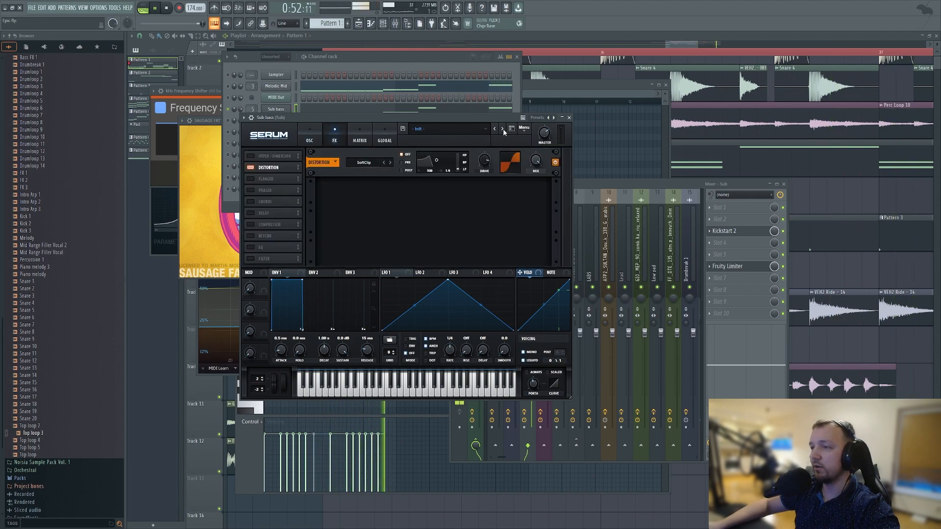
left_click(712, 198)
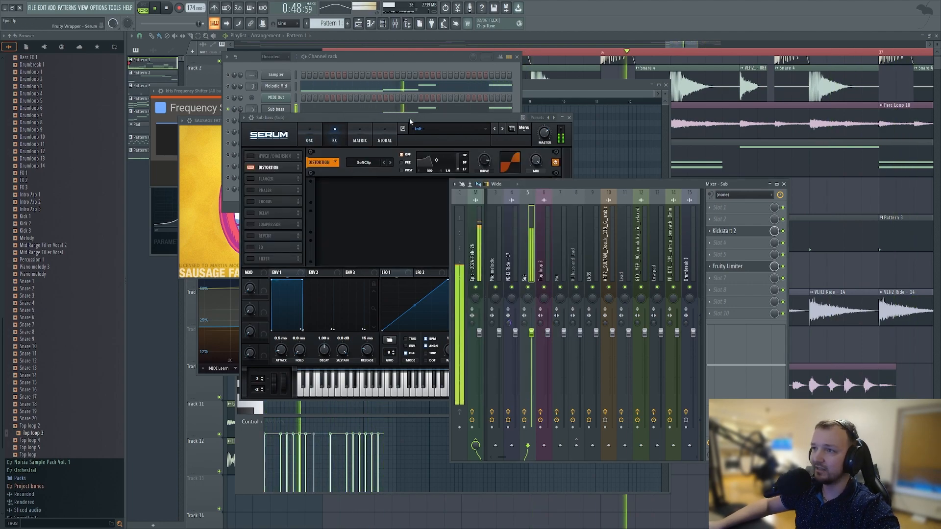
left_click(402, 60)
key("space")
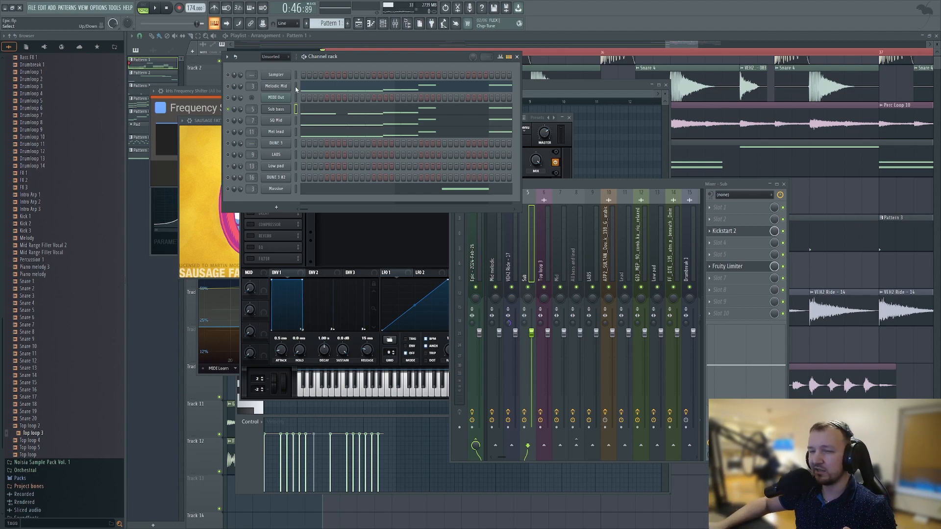
Step: Reopen the Melodic Mid patch, examine the third Fruity parametric EQ 2 on its mixer track, and close the EQ
left_click(280, 86)
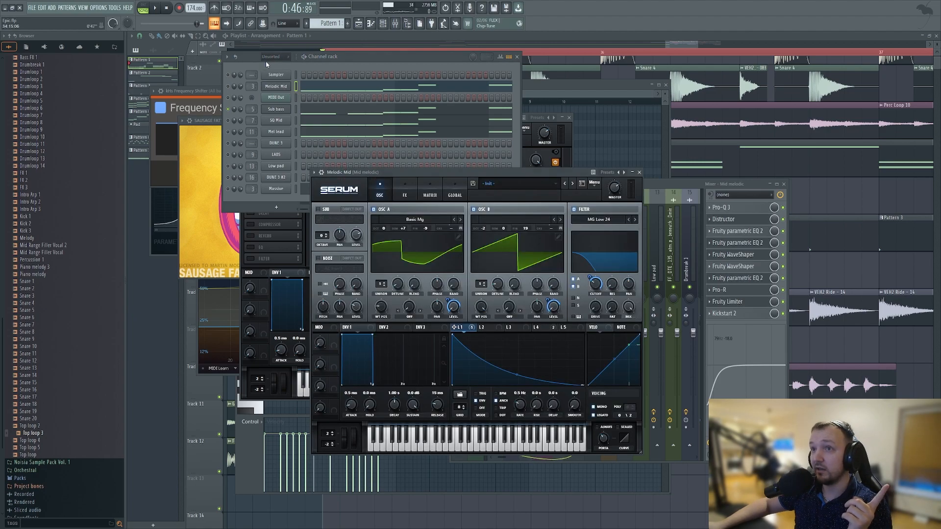
left_click(733, 278)
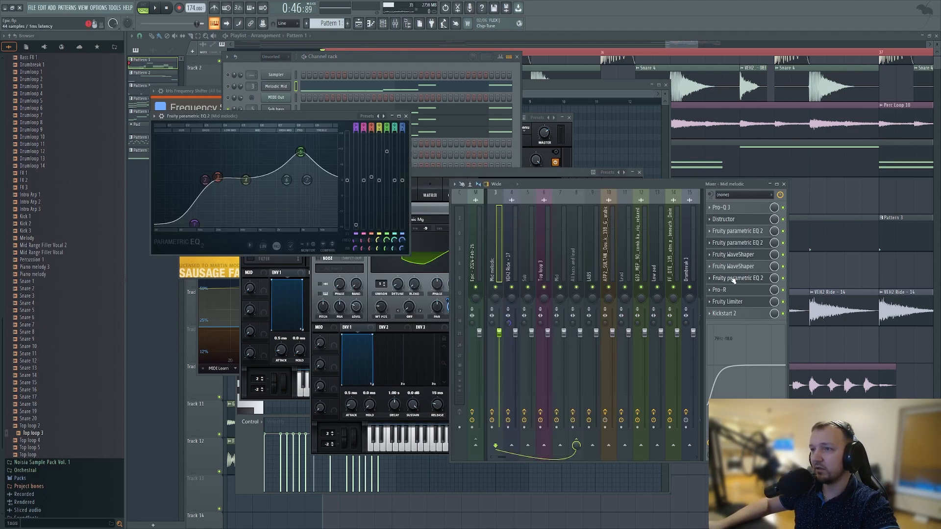
left_click(750, 278)
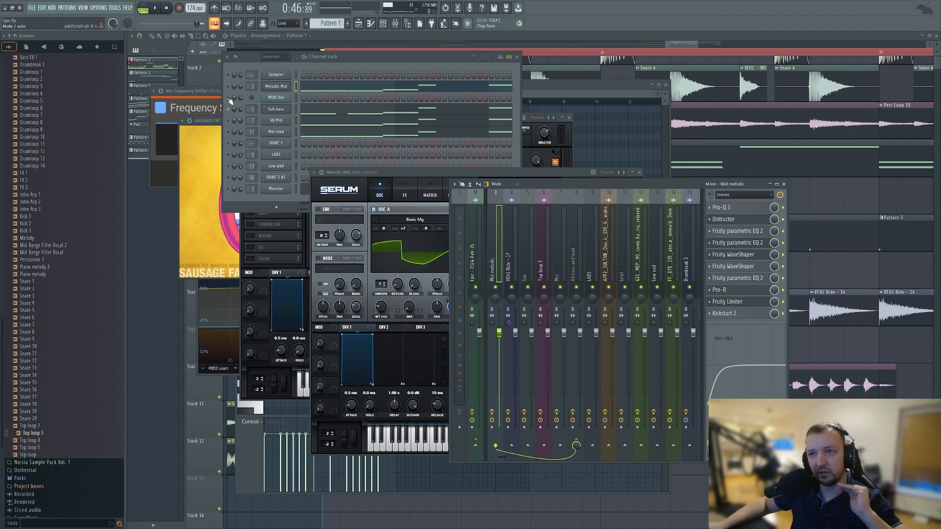
Step: Play Pattern 1 in pattern mode with Melodic Mid and Sub bass sounding together, and stop playback
left_click(156, 11)
left_click(142, 7)
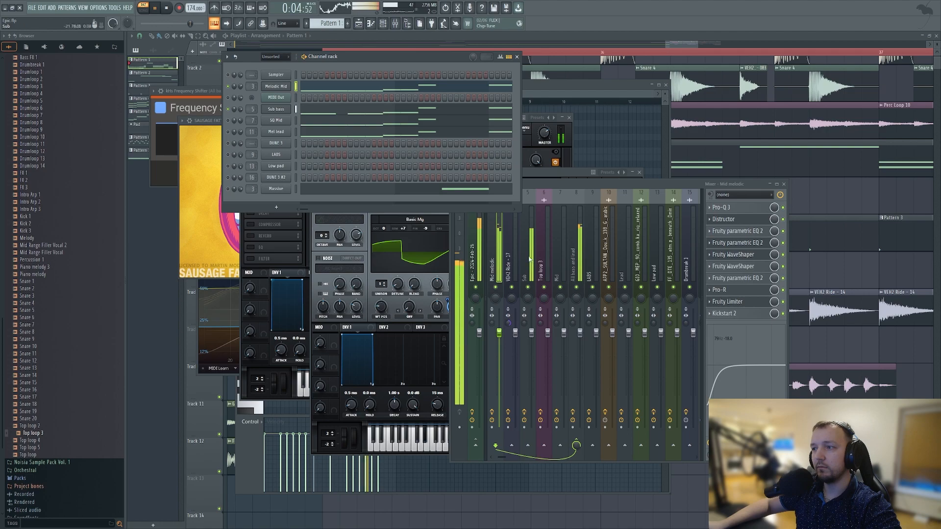
key("space")
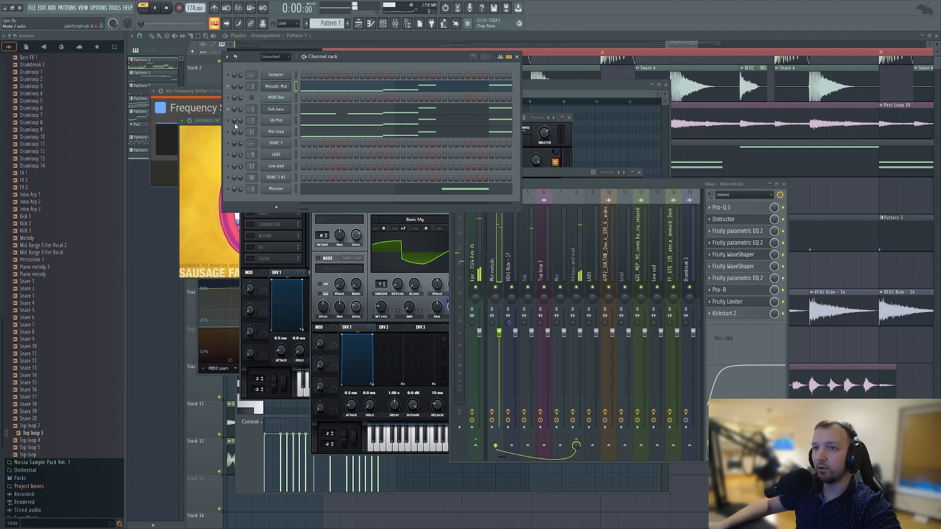
Step: Open the SQ Mid channel's Serum patch, move its window clear and examine its oscillator and effects settings
left_click(277, 121)
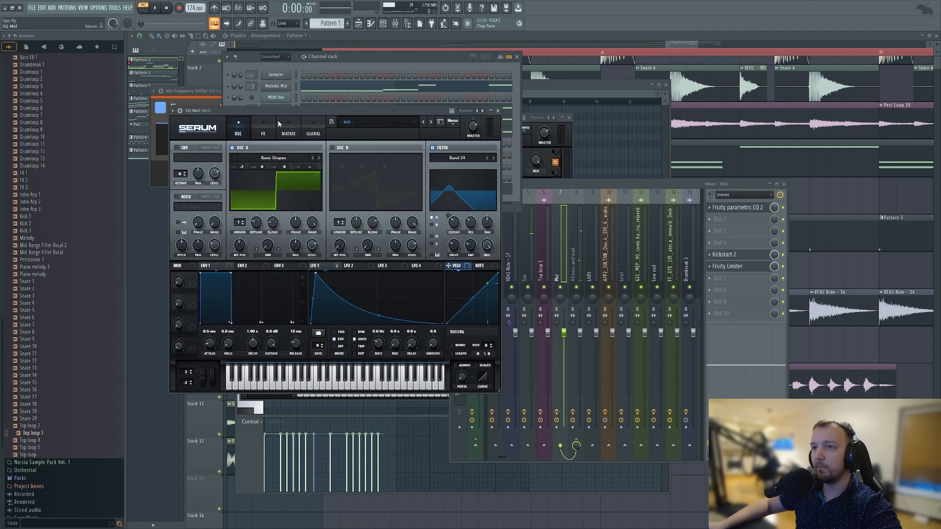
left_click_drag(333, 110, 418, 143)
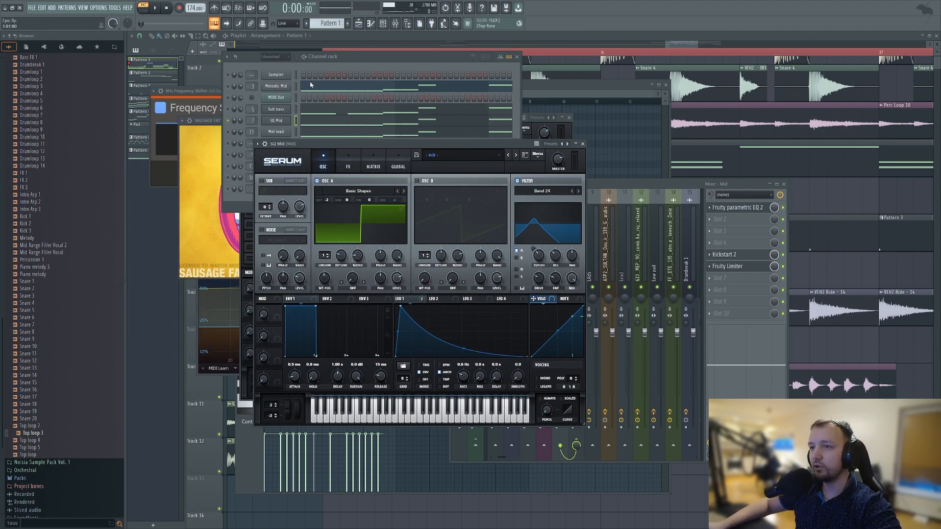
left_click(347, 167)
left_click(332, 168)
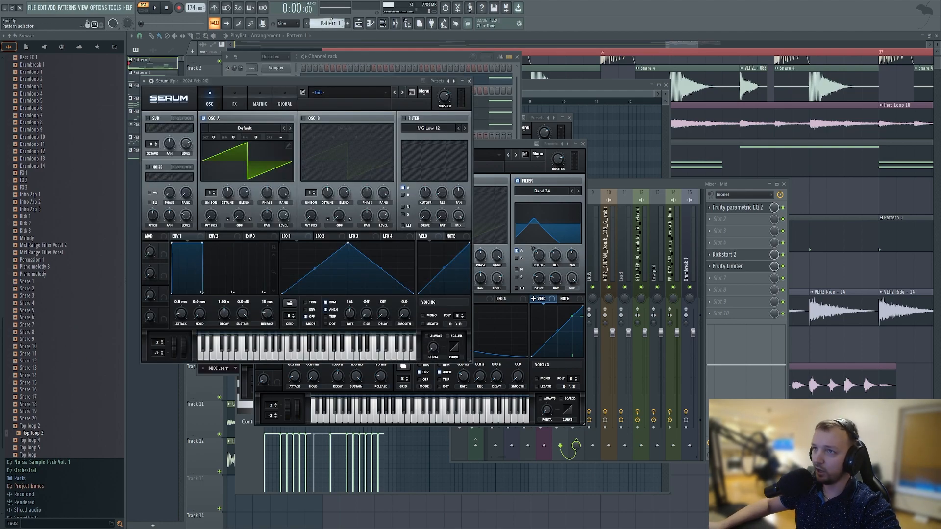
Step: Switch to Pattern 11 and set the new Serum's oscillator A to a Basic Shapes square wave two octaves down, auditioning it
scroll(331, 22, "down", 10)
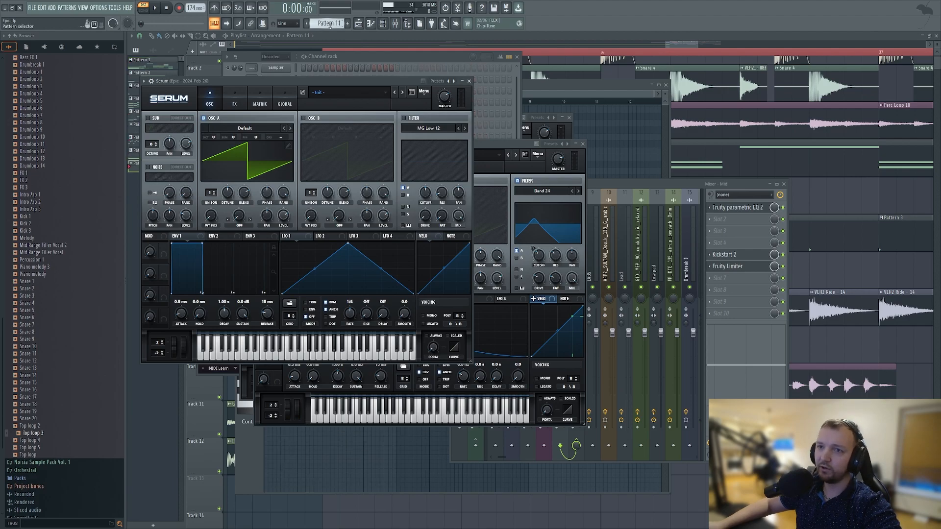
left_click_drag(261, 102, 433, 194)
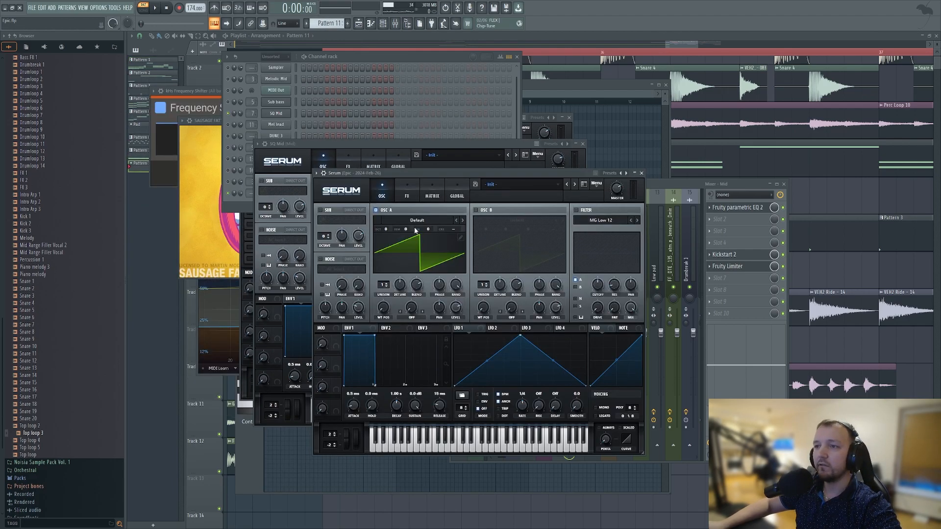
left_click(462, 221)
key("c")
left_click_drag(385, 308, 396, 276)
left_click_drag(381, 229, 387, 252)
key("c")
key("c")
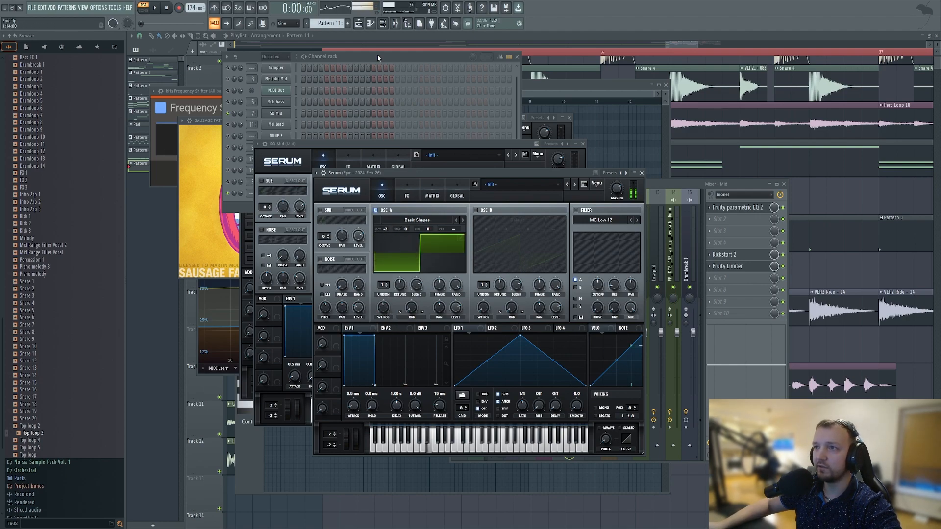
Step: Enable the new Serum's filter, set its type to Band 24 and raise its drive
left_click(577, 210)
left_click(649, 338)
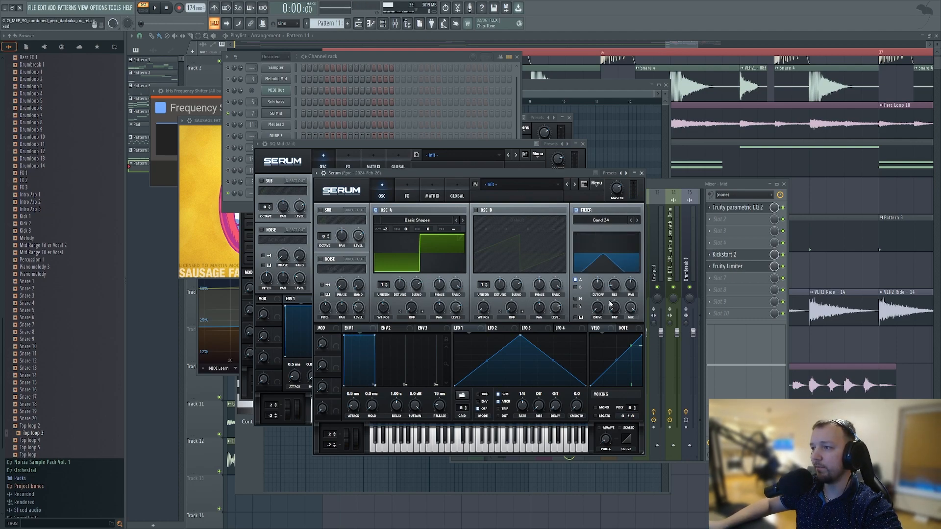
left_click_drag(599, 313, 599, 291)
Step: Add Tube distortion with adjusted drive to the new Serum's effects and lower the filter cutoff to 80 Hz
left_click(407, 196)
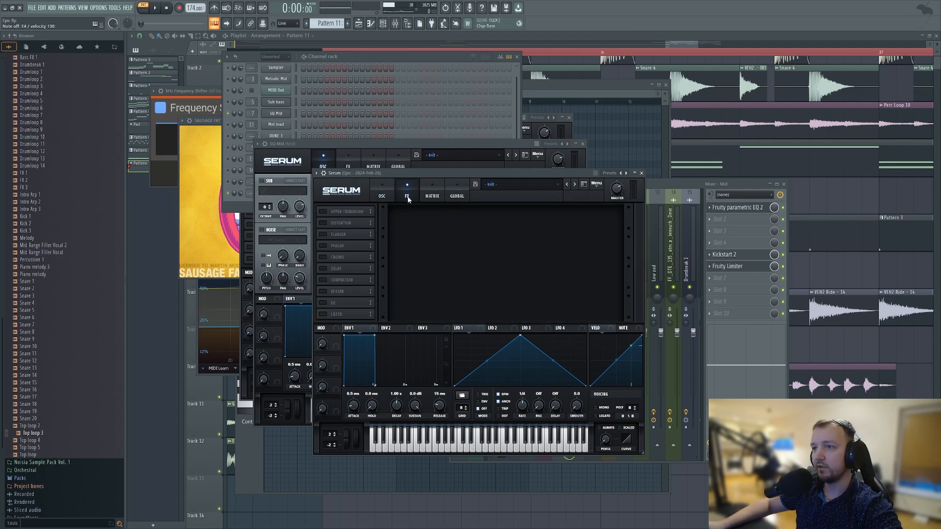
left_click(323, 223)
left_click_drag(556, 221, 556, 213)
left_click(383, 196)
left_click_drag(601, 281, 602, 293)
left_click(409, 196)
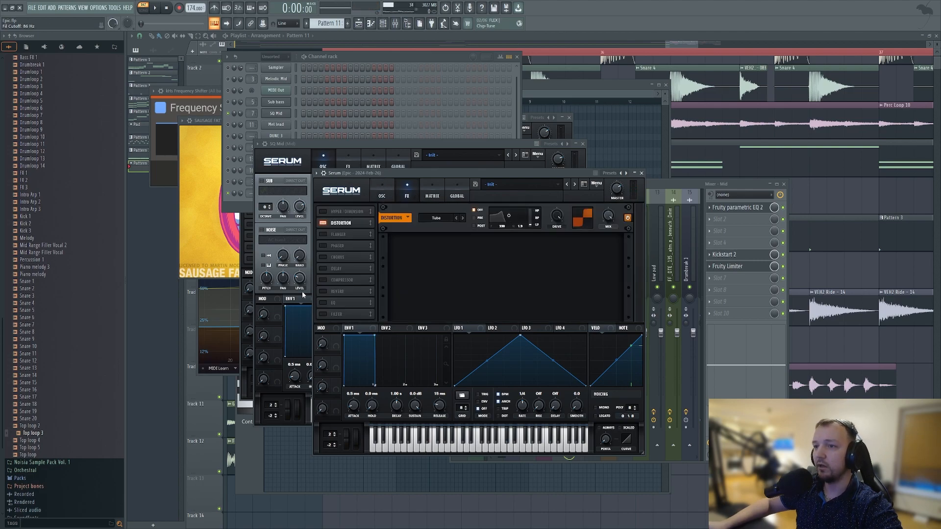
Step: Add a compressor in multiband mode to the new Serum's effects and raise the filter cutoff to 301 Hz
left_click(323, 280)
left_click(538, 257)
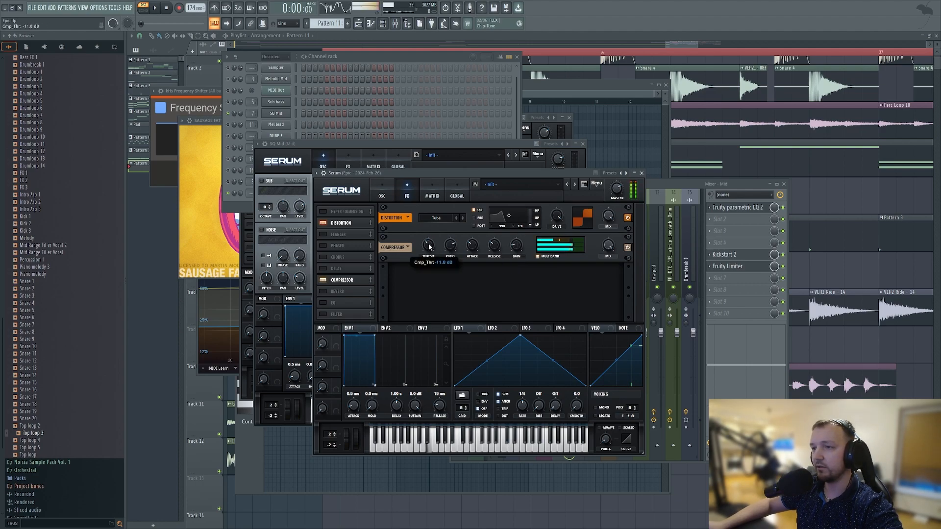
left_click(382, 196)
left_click_drag(597, 284, 598, 277)
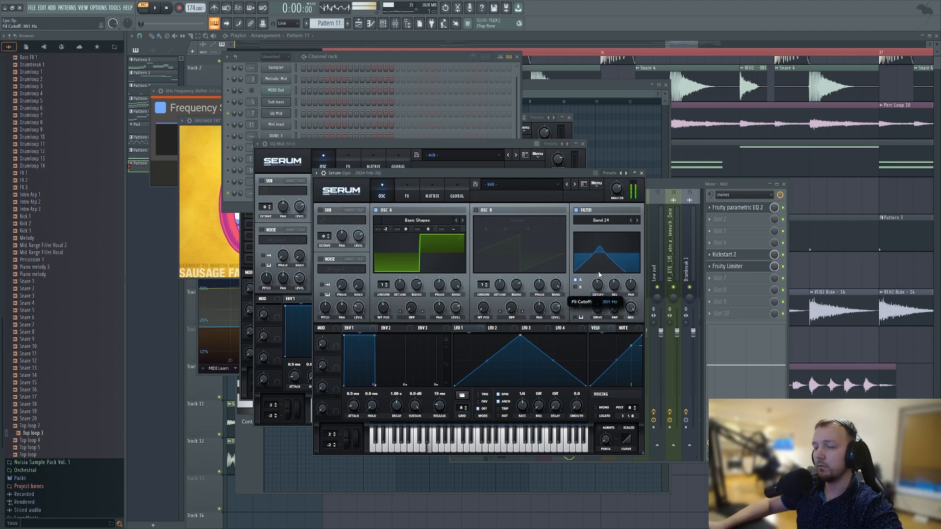
Step: Enable Hyper/Dimension at a reduced mix in the new Serum, audition it and lower the Band 24 filter cutoff
left_click(407, 192)
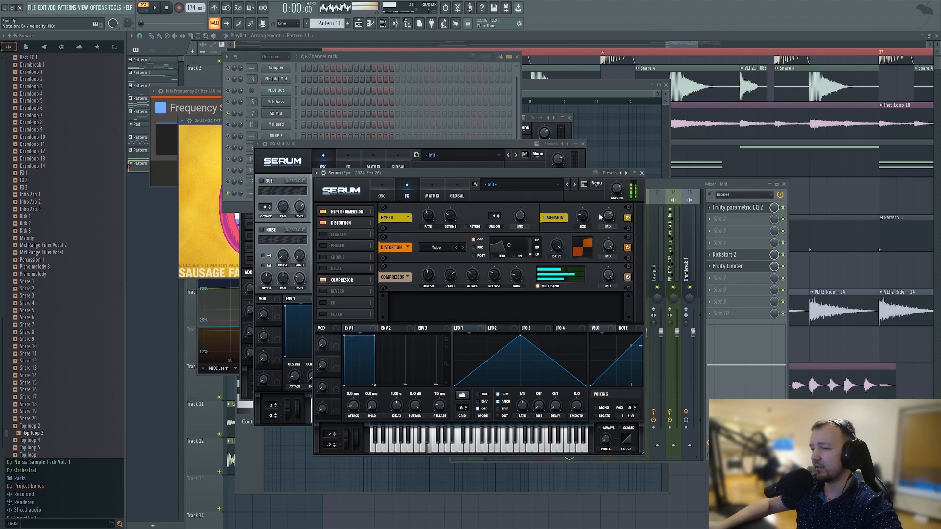
left_click_drag(607, 214, 603, 229)
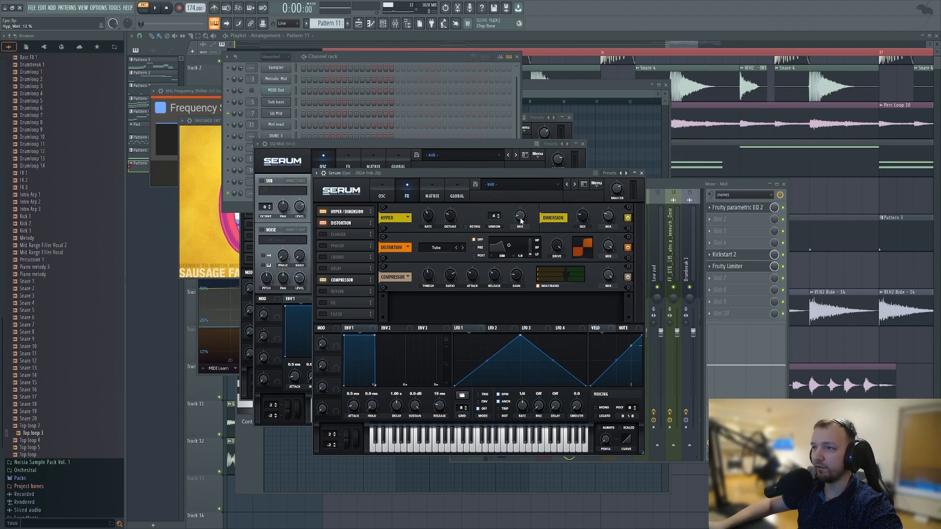
key("c")
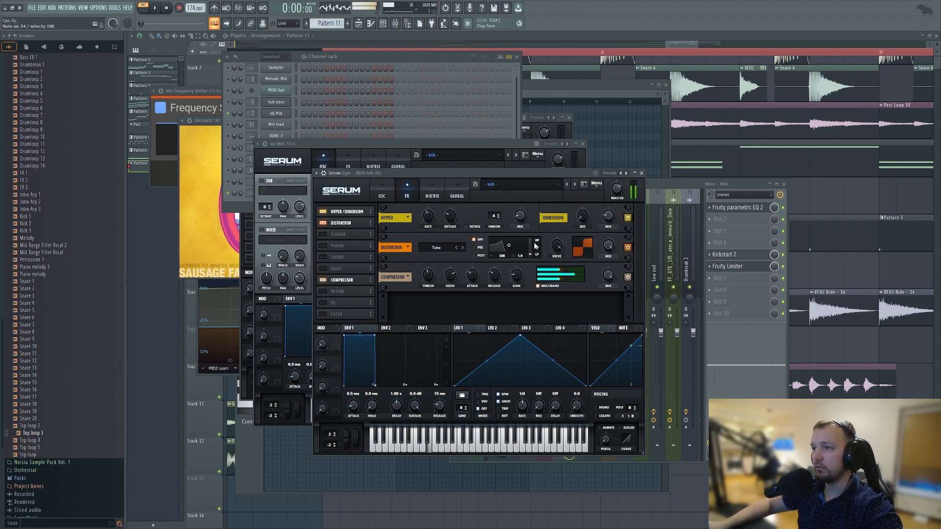
left_click(382, 195)
left_click_drag(598, 286, 605, 319)
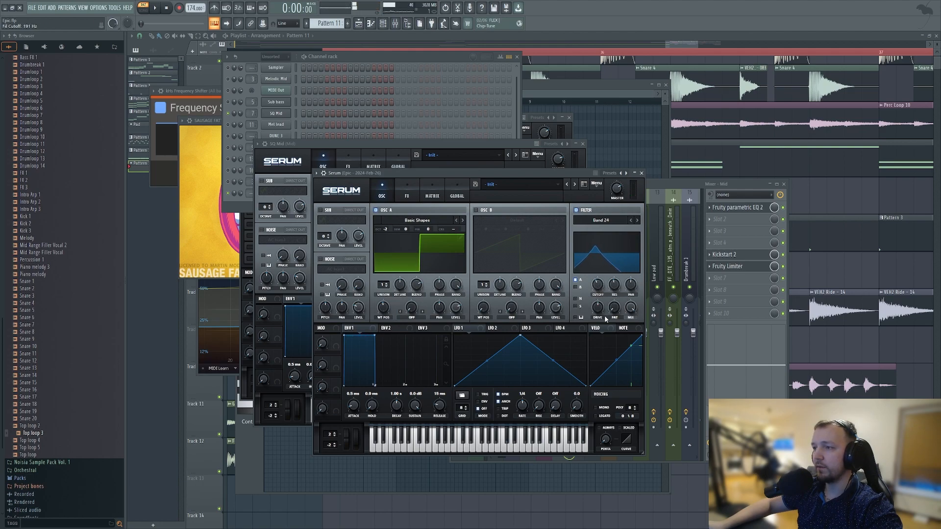
Step: Close all open plugin windows, return to Pattern 1 and bring back the channel rack
left_click(430, 102)
scroll(325, 124, "down", 2)
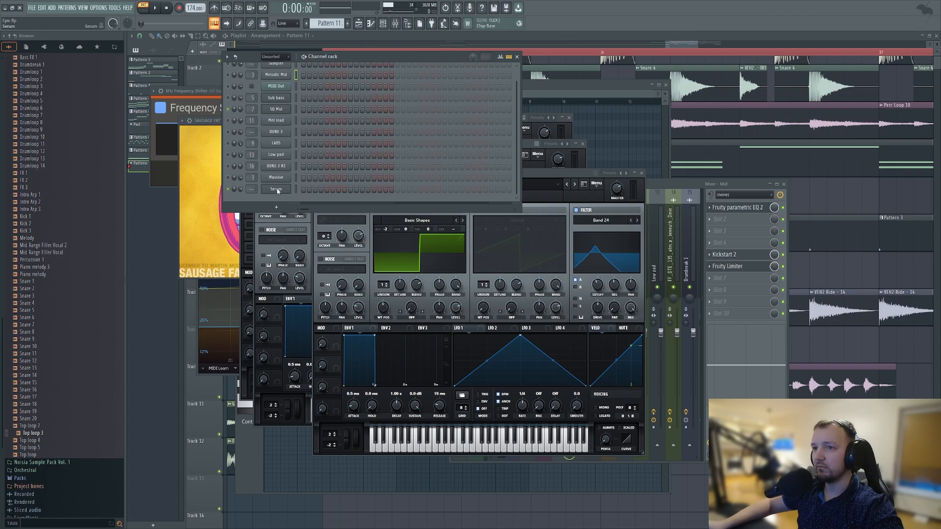
key("F12")
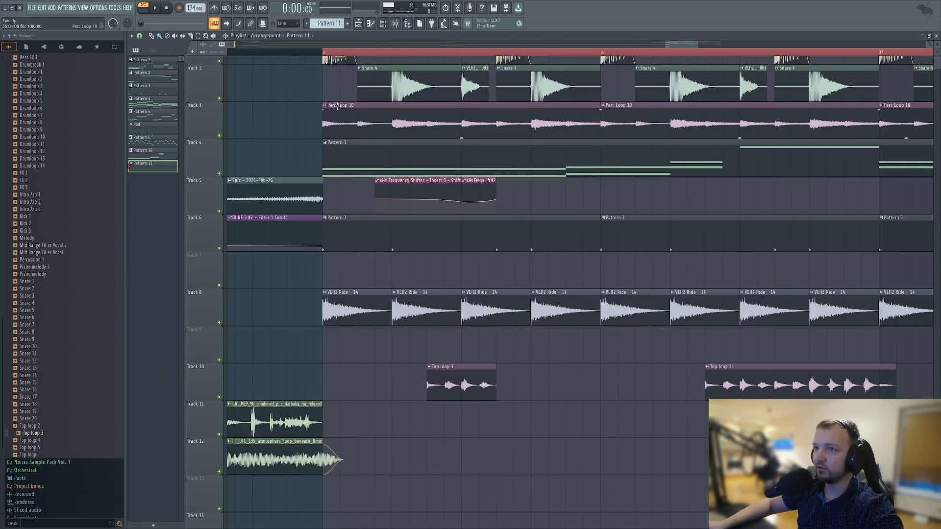
scroll(333, 109, "up", 1)
double_click(155, 66)
left_click(381, 26)
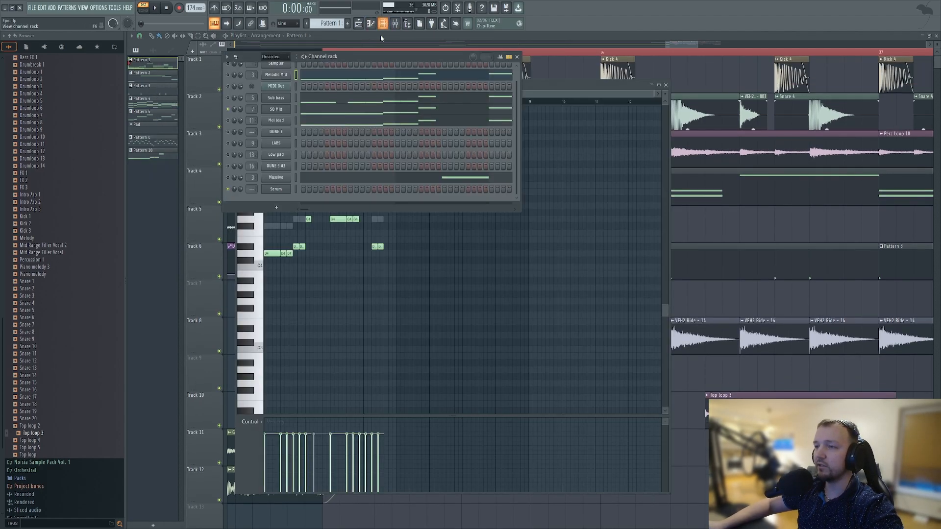
Step: Reopen the SQ Mid patch beside the channel rack and audition it alone, then together with the unmuted Sub bass
left_click(278, 109)
left_click_drag(361, 145, 512, 143)
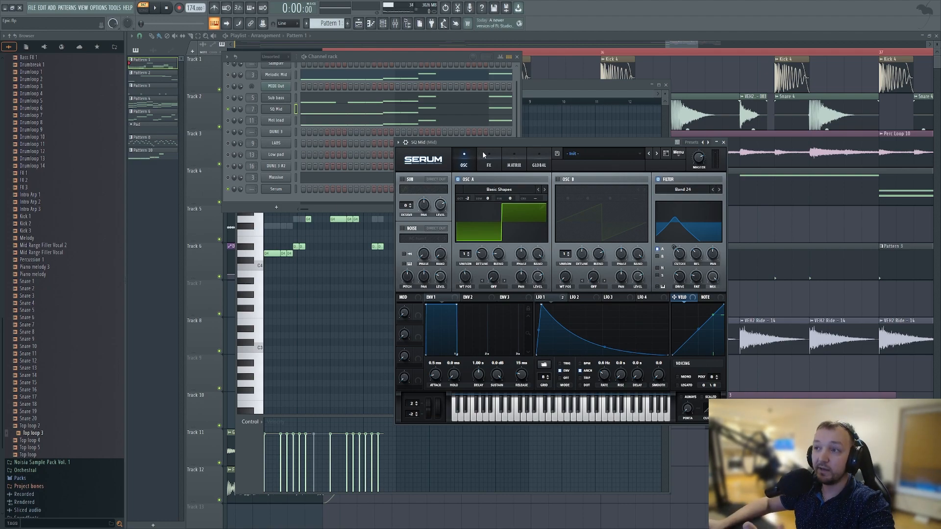
key("space")
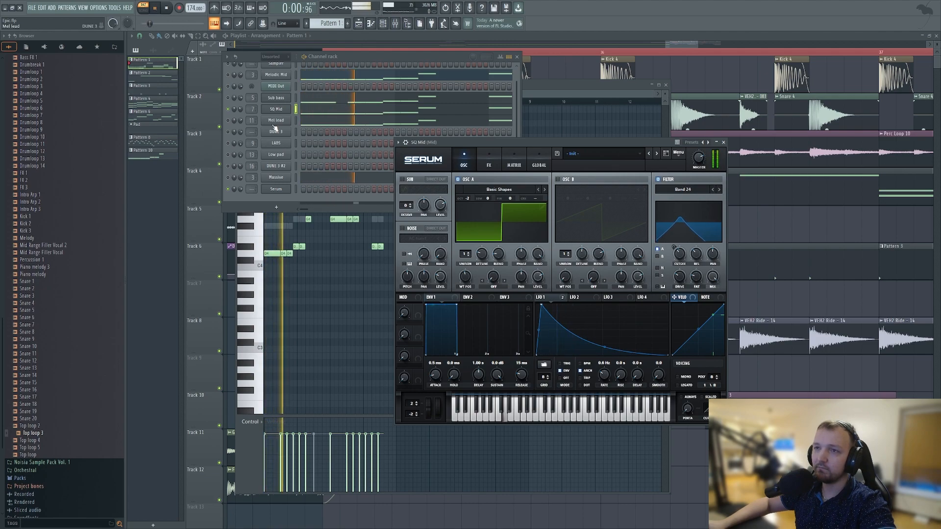
key("space")
left_click(230, 98)
key("space")
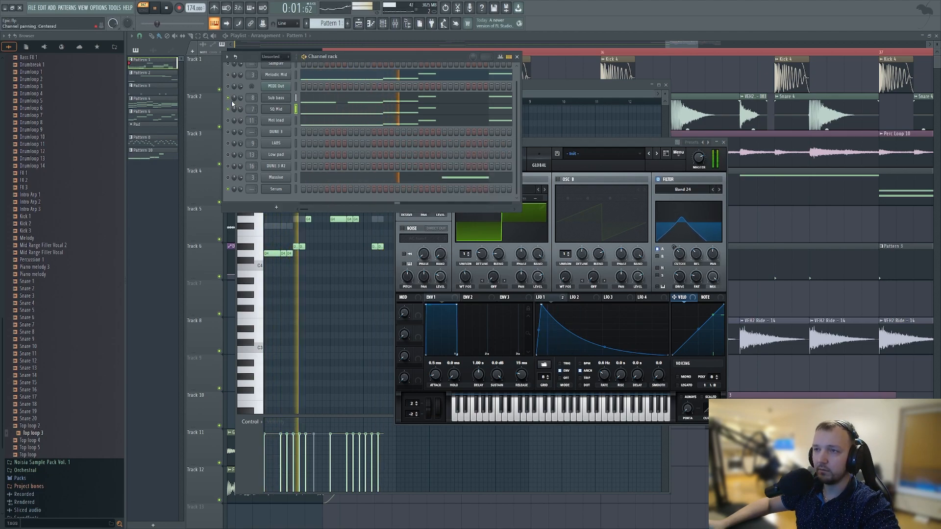
key("space")
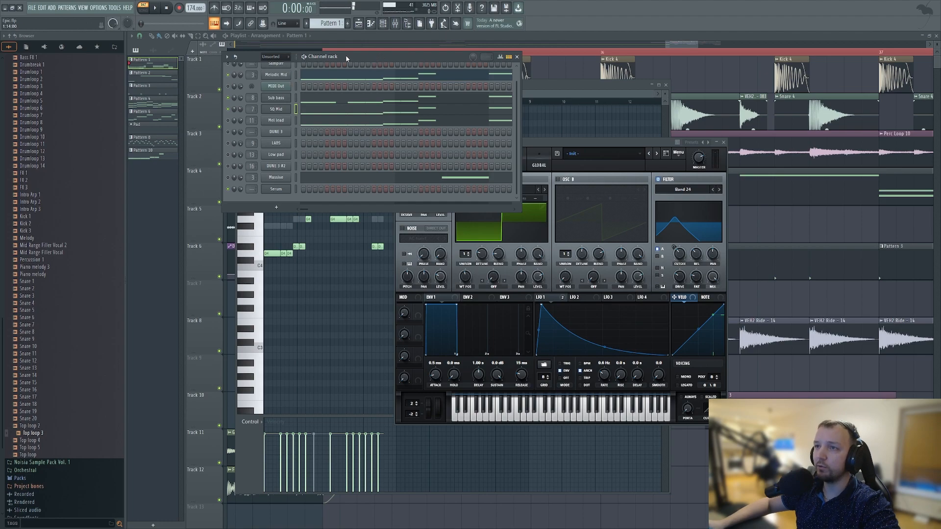
Step: Play back the bass layers, open the Mel lead patch in DUNE 3 and look at its notes in the piano roll
key("space")
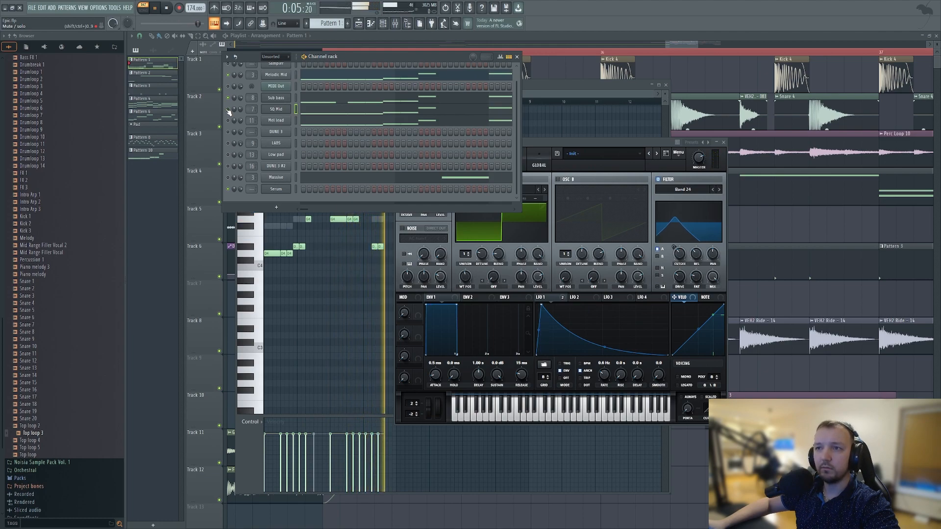
key("space")
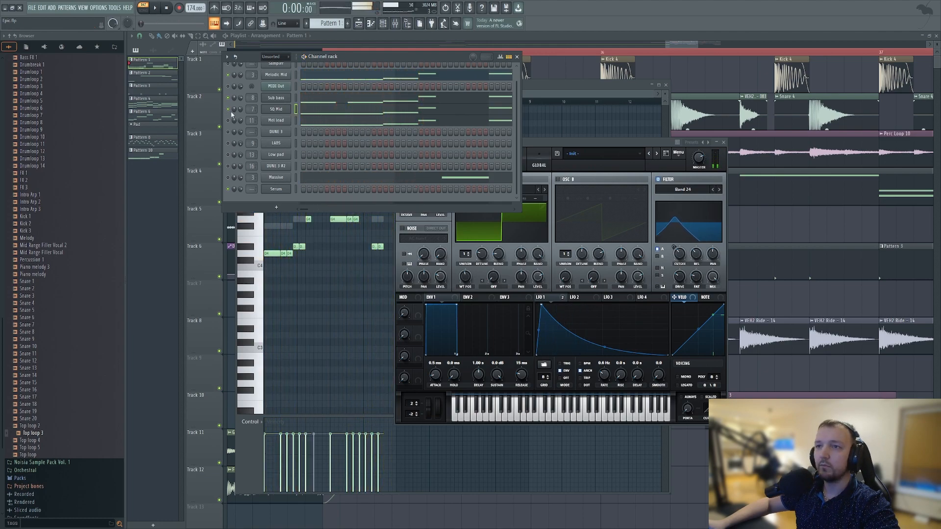
left_click(283, 122)
left_click_drag(442, 145, 593, 147)
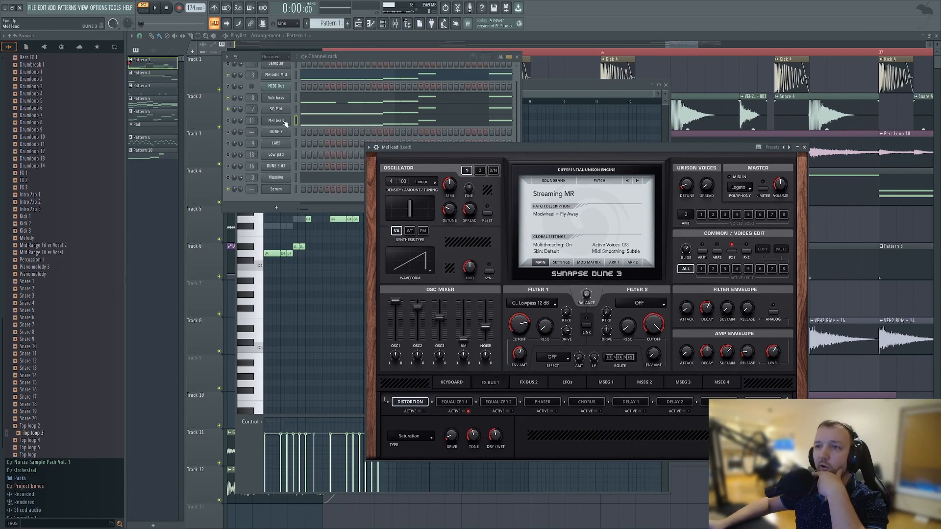
left_click(324, 122)
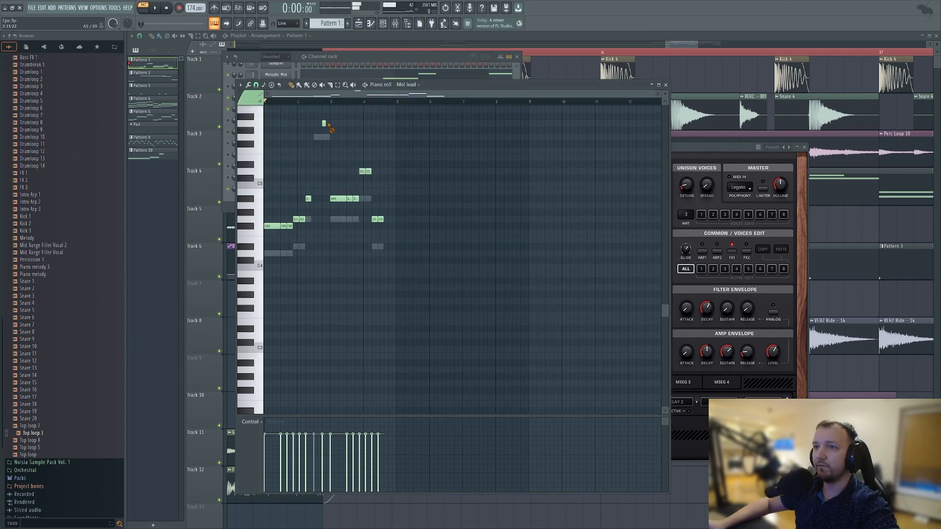
left_click(363, 78)
left_click(278, 124)
left_click(278, 124)
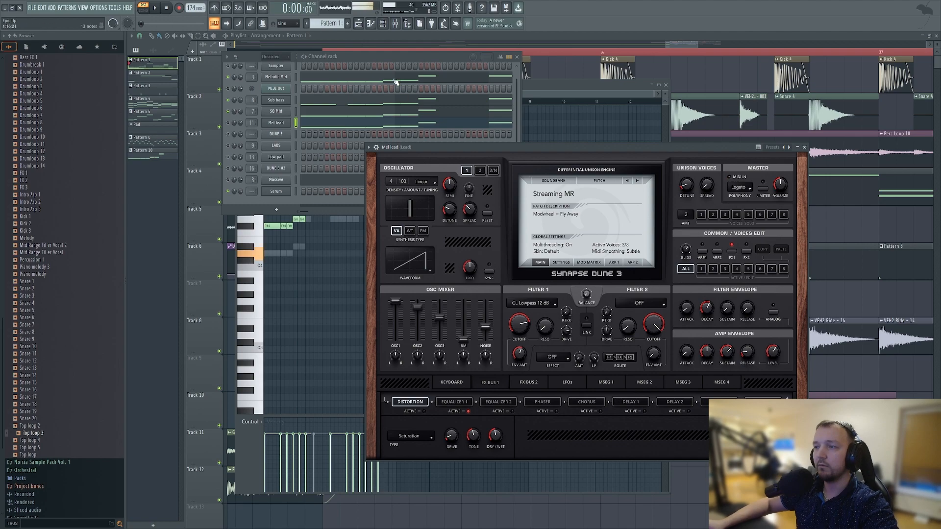
Step: Open the mixer and inspect the Lead track's two Saturn 2 instances and its Fruity parametric EQ 2
left_click(396, 24)
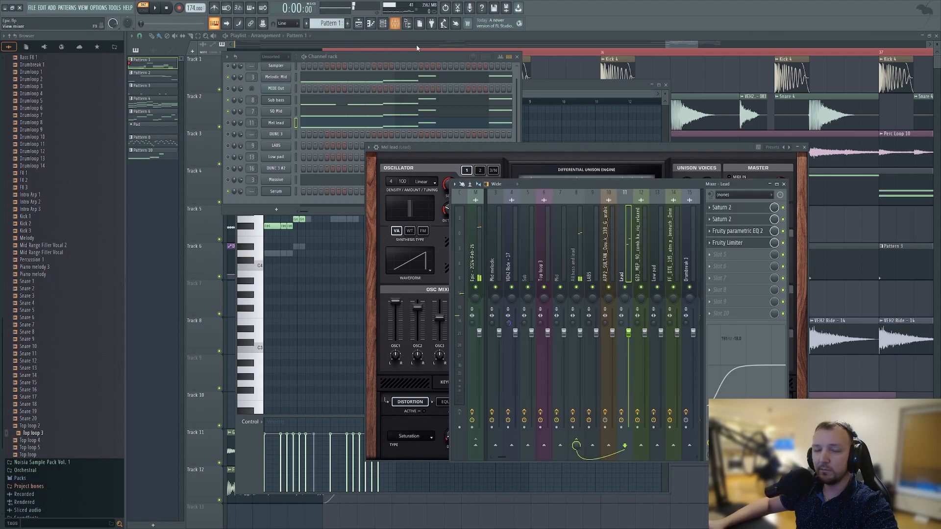
left_click(721, 218)
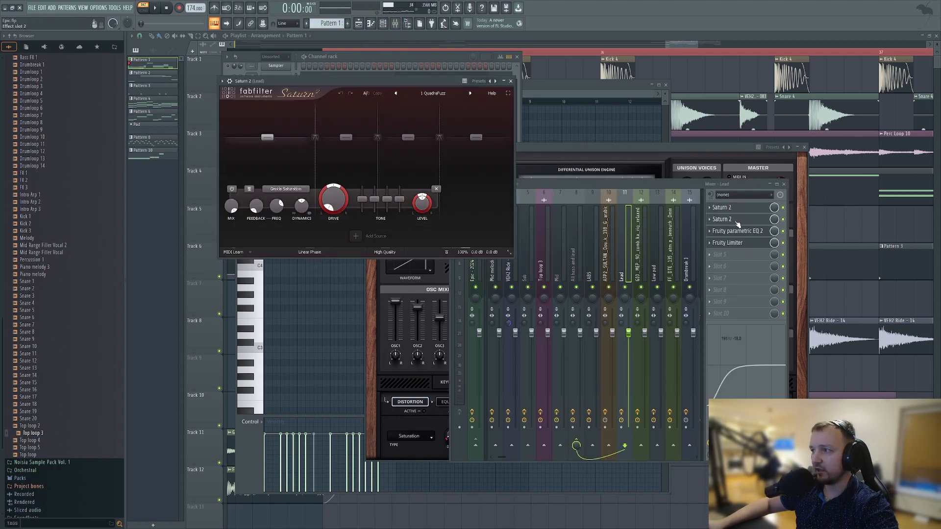
left_click(737, 221)
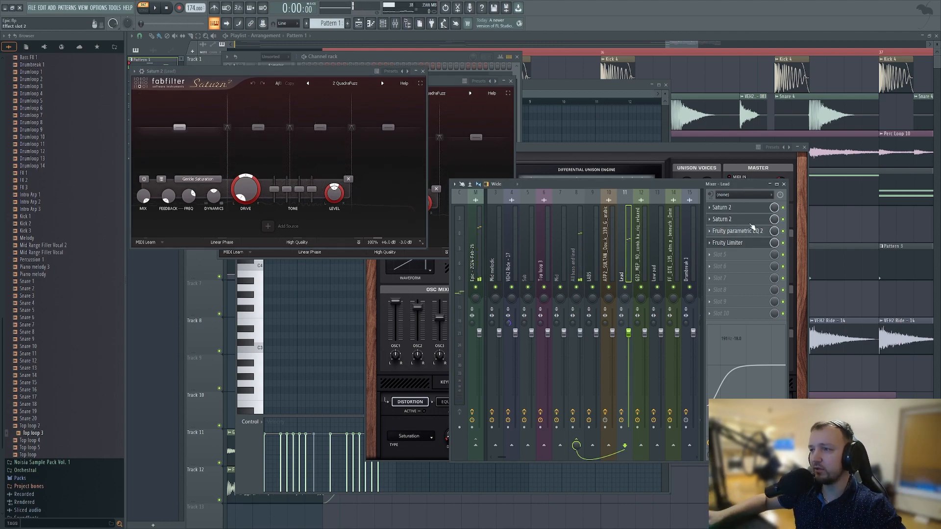
left_click(745, 231)
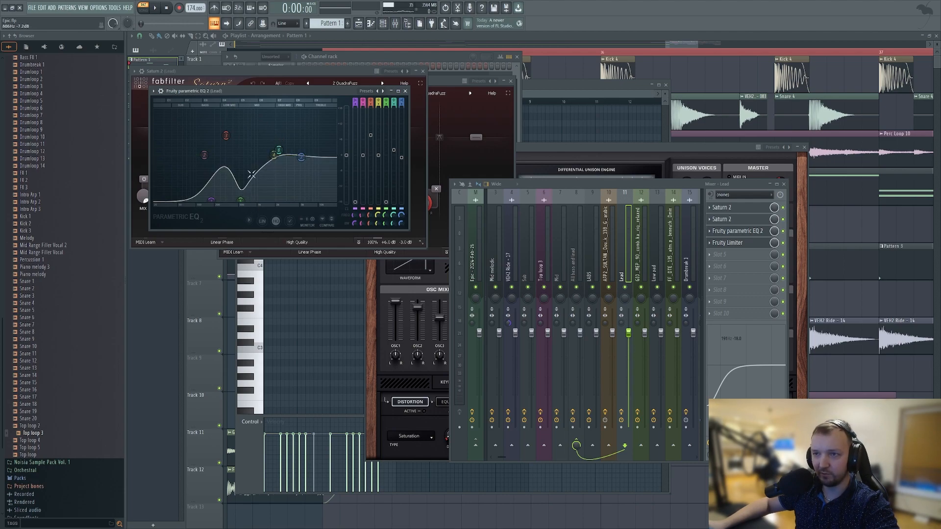
Step: Audition the Mel lead with test notes while comparing the Lead track's Fruity parametric EQ 2 bypassed and active
key("v")
left_click(783, 231)
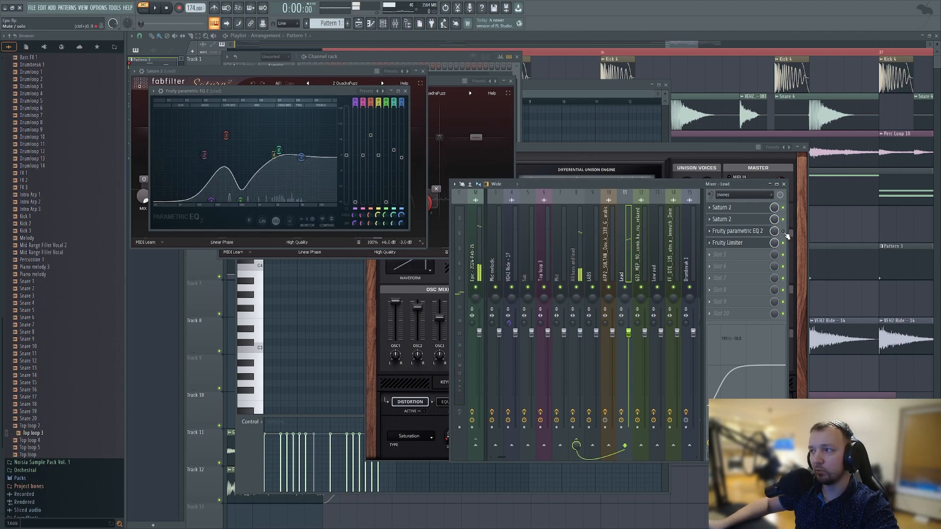
key("v")
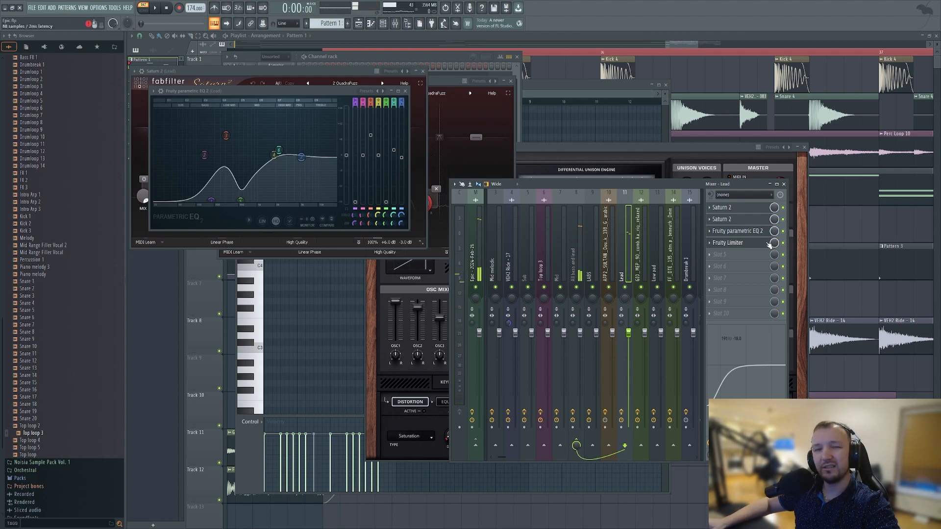
key("v")
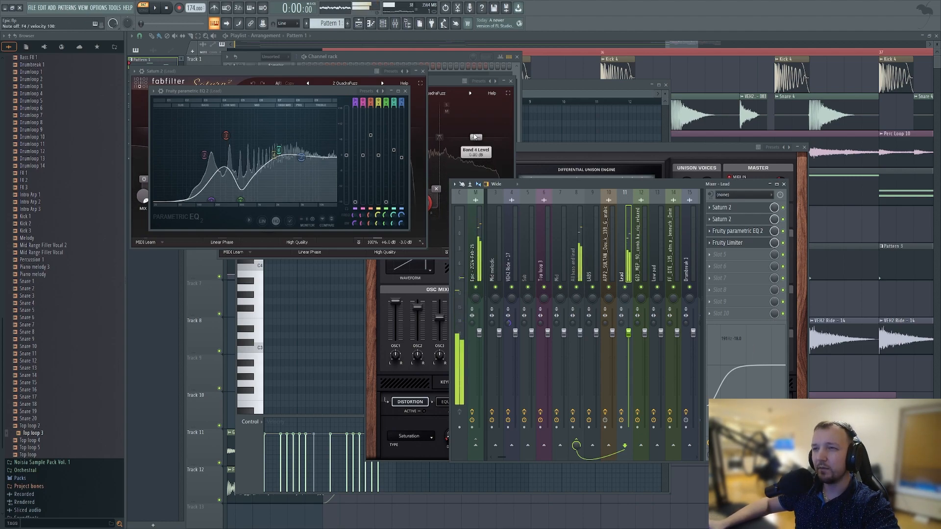
Step: Close the EQ and the front Saturn 2 window, bring the channel rack forward and play the bass layers with the Mel lead
left_click(404, 91)
left_click(423, 72)
left_click(433, 55)
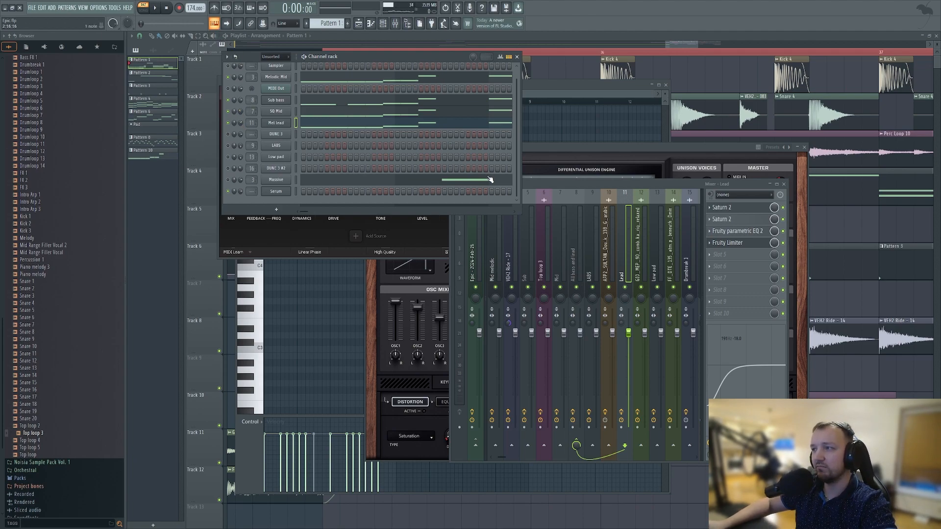
key("space")
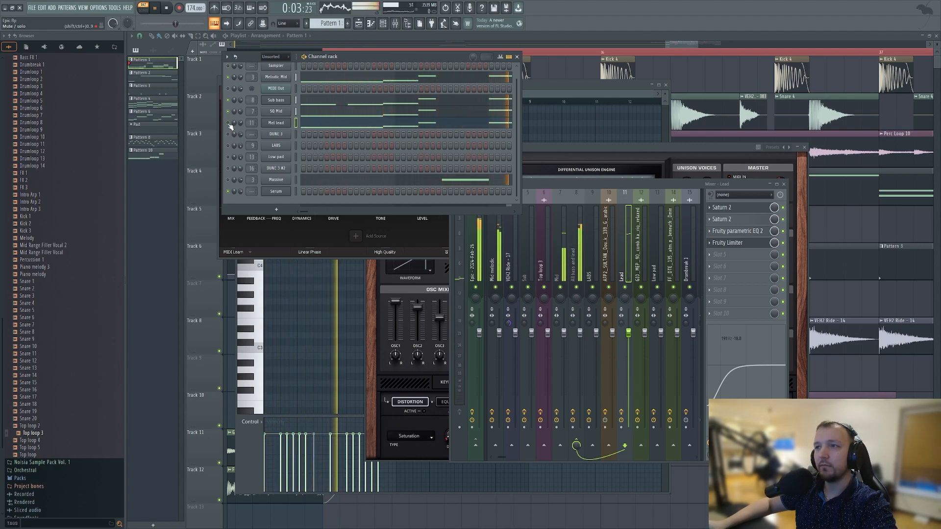
key("space")
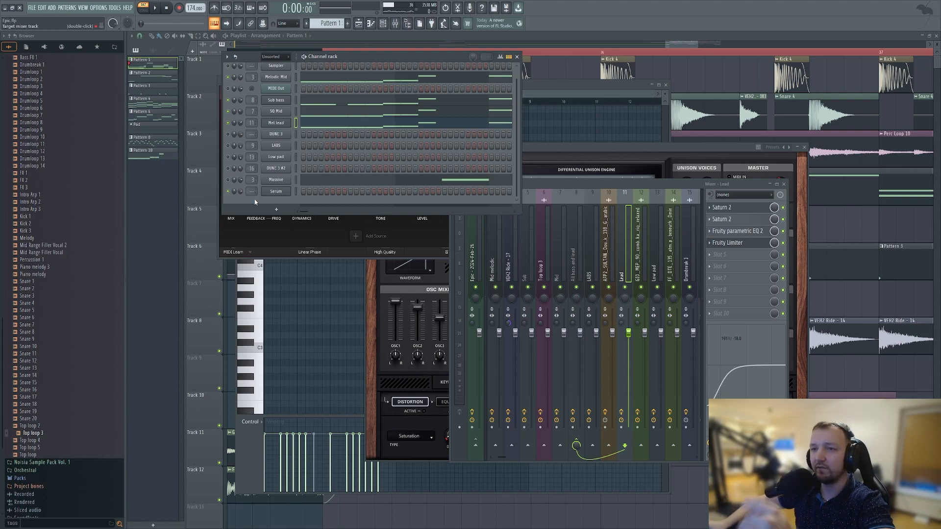
Step: Open the Massive patch from the channel rack and audition it with a few test notes
left_click(276, 179)
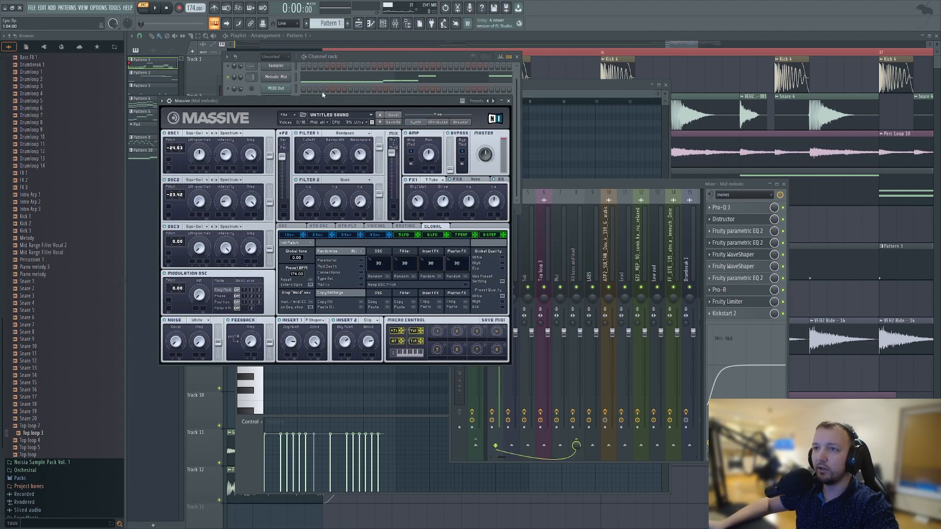
key("v")
key("t")
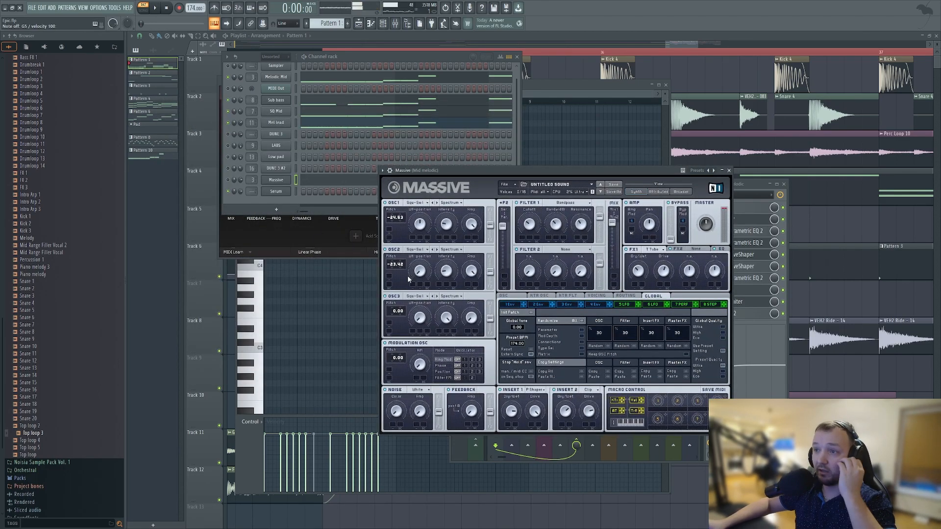
key("t")
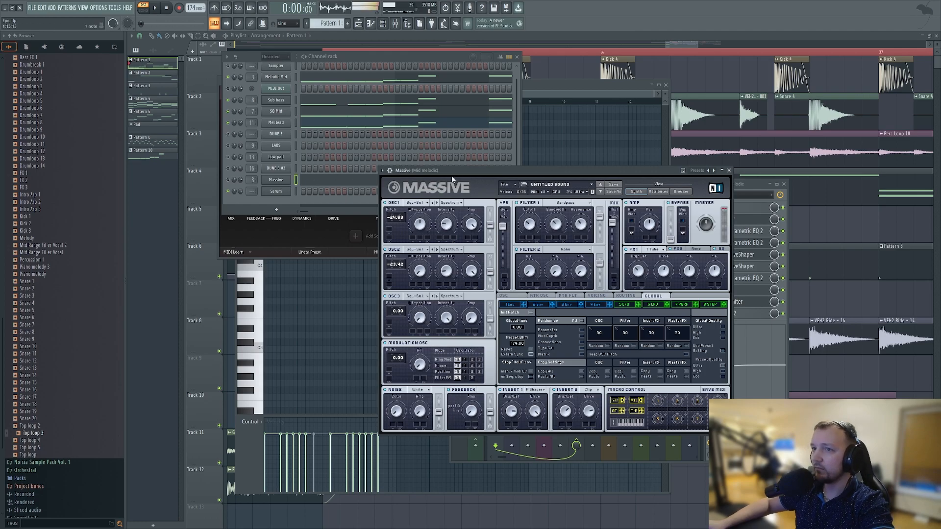
Step: Compare Massive with the Melodic Mid Serum patch on the same mixer track and close both synth windows
left_click(276, 77)
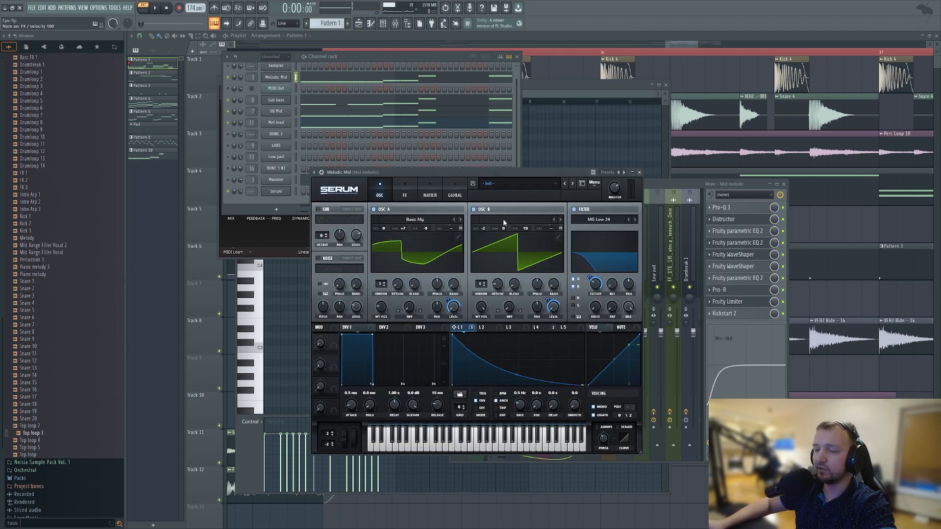
left_click(641, 174)
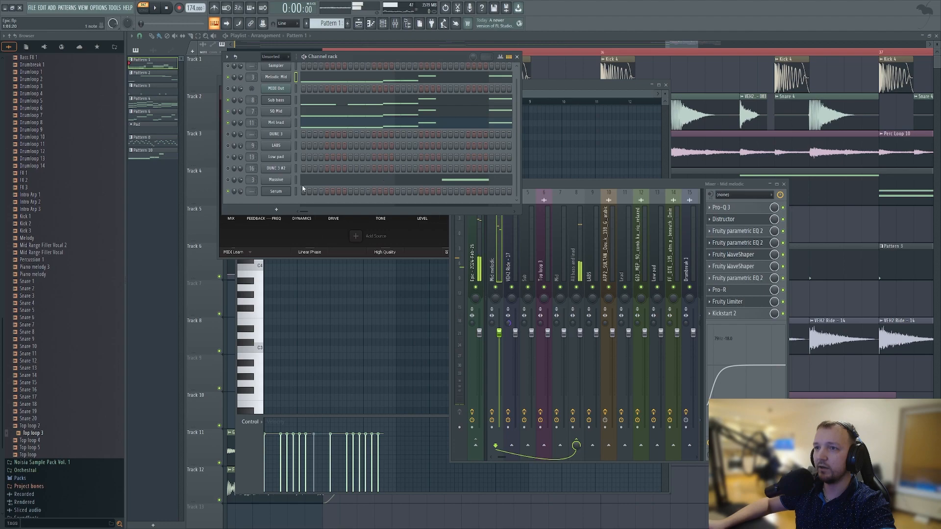
left_click(276, 180)
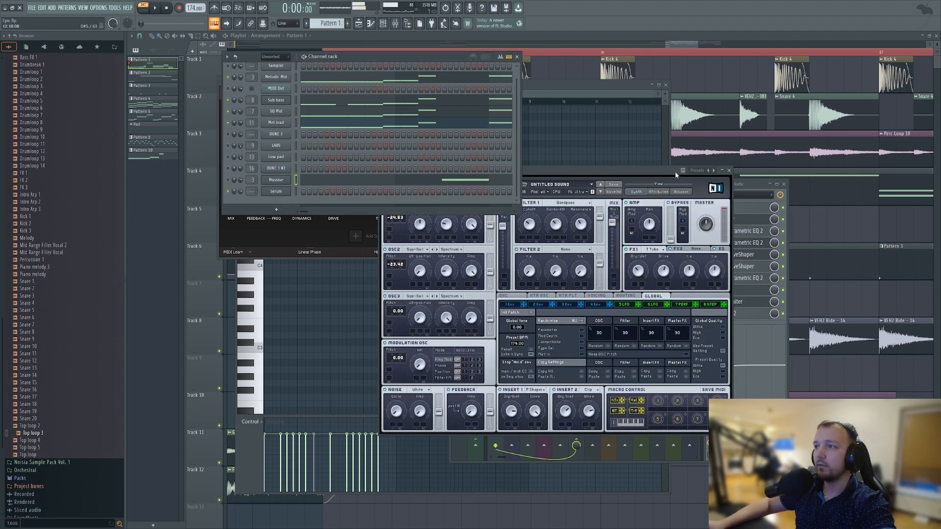
left_click(728, 170)
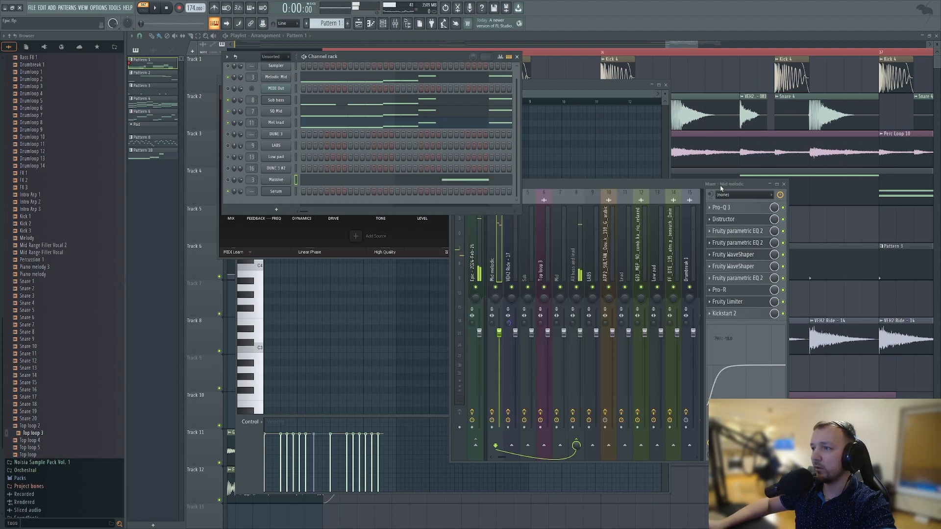
Step: Select the All bass and lead mixer track and inspect its Sausage Fattener and Fruity Limiter
left_click(575, 257)
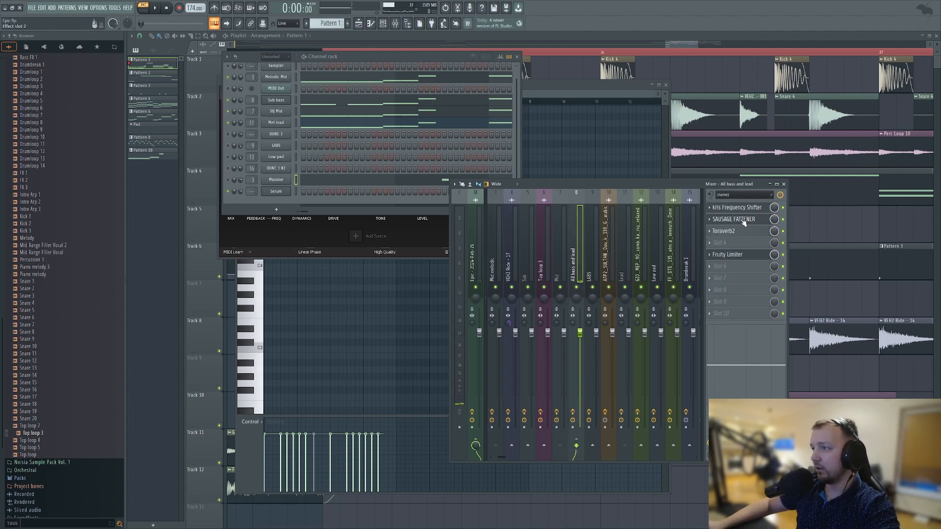
left_click(760, 221)
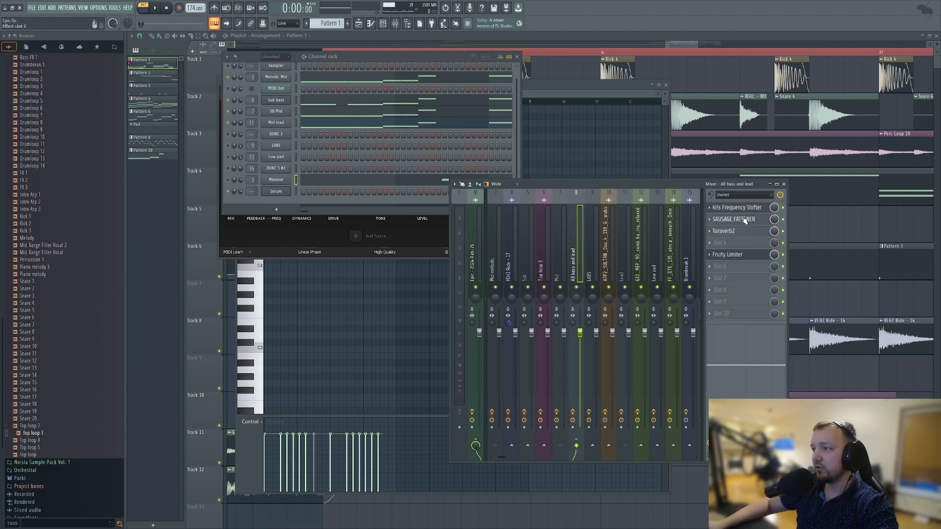
left_click(727, 254)
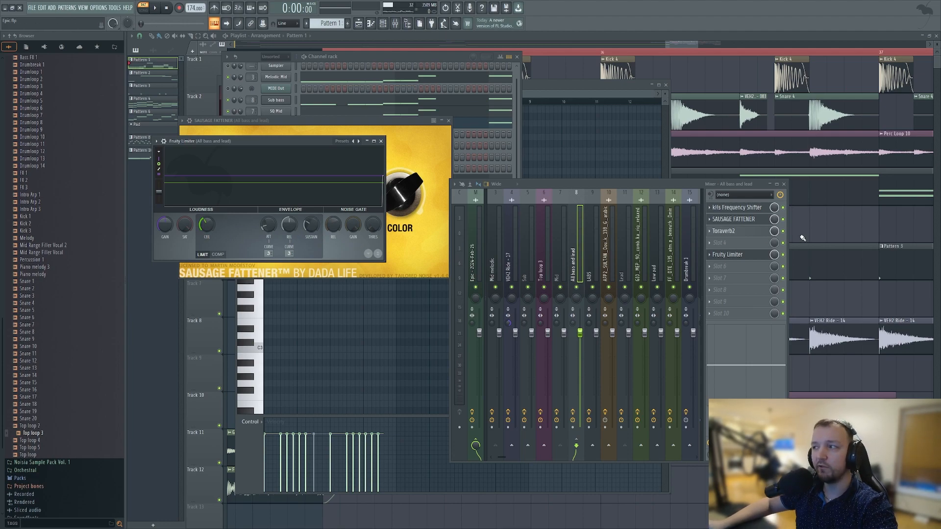
Step: Close all plugin windows and briefly play the arrangement from the start of the Pattern 1 clip on Track 4
key("F12")
scroll(349, 173, "down", 2)
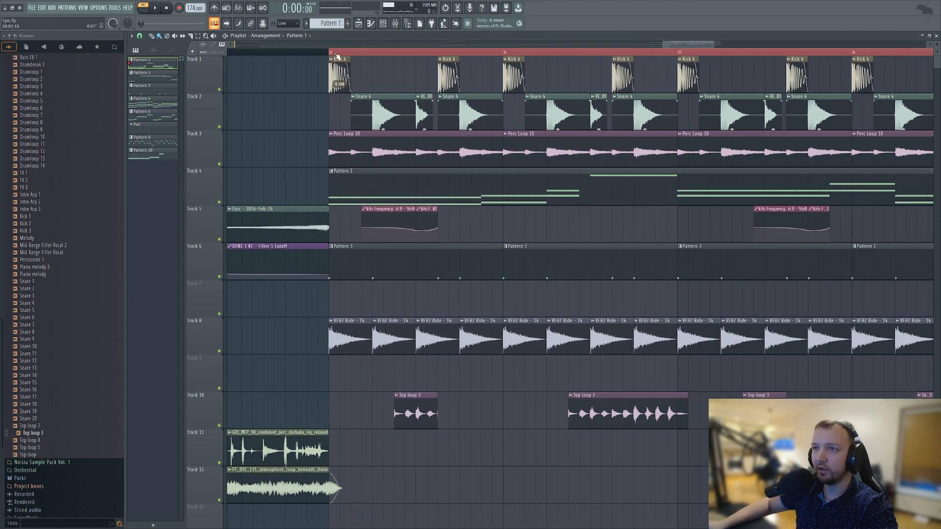
left_click(354, 52)
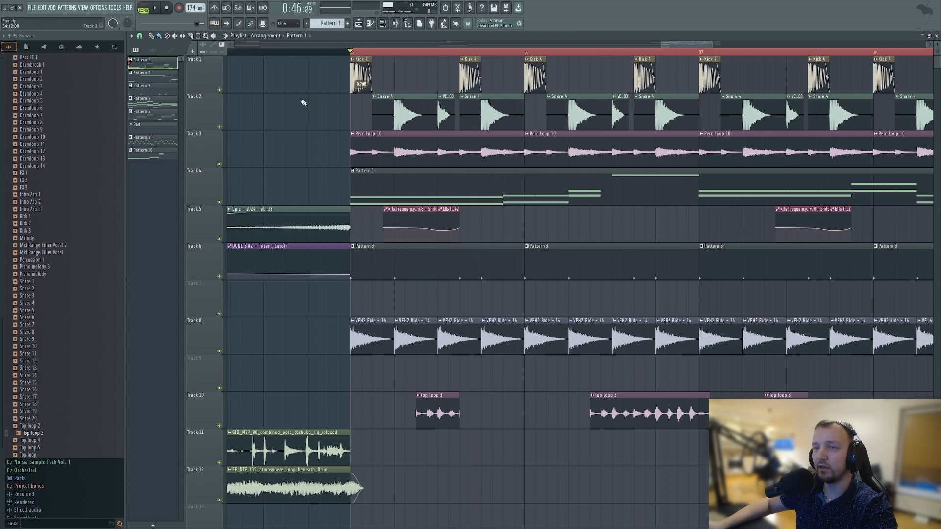
key("space")
key("space")
Step: Bring up the mixer and channel rack, unmute all the channels and play the full arrangement in the playlist
left_click(395, 23)
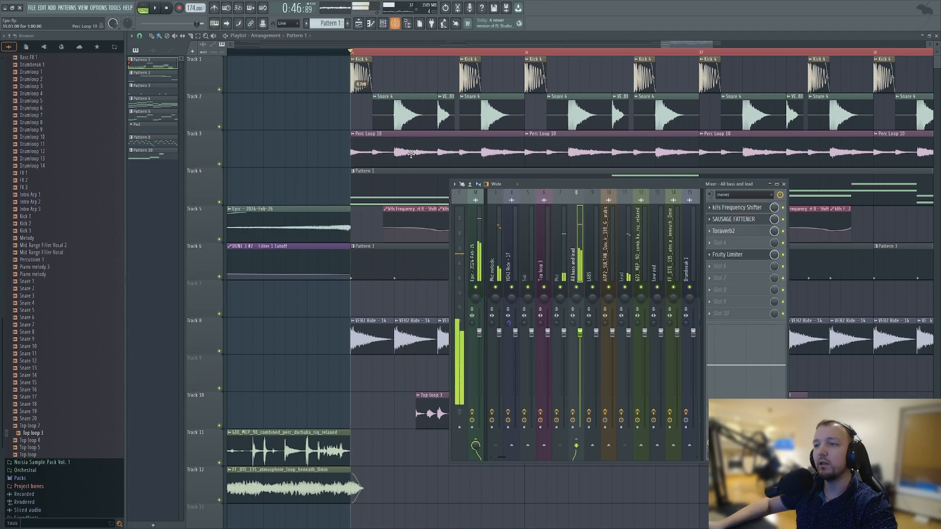
left_click(382, 23)
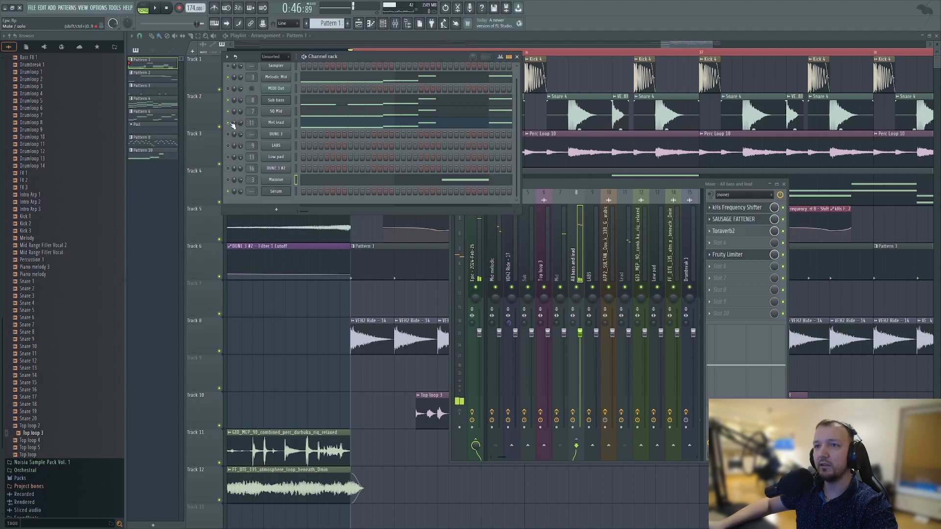
right_click(862, 296)
key("space")
scroll(583, 223, "down", 3)
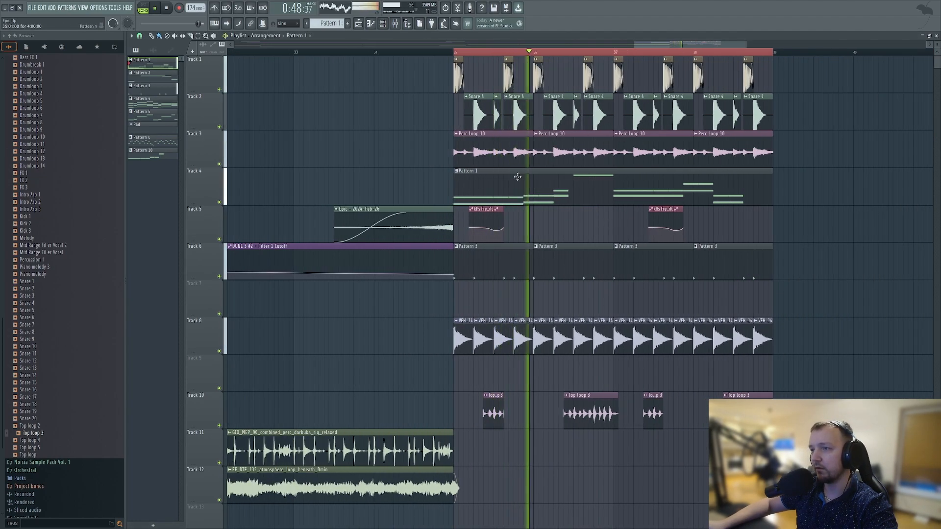
Step: Bring up the channel rack and mixer during playback, check the Mid, VEH2 Ride - 17 and LABS mixer tracks and stop playback
key("F6")
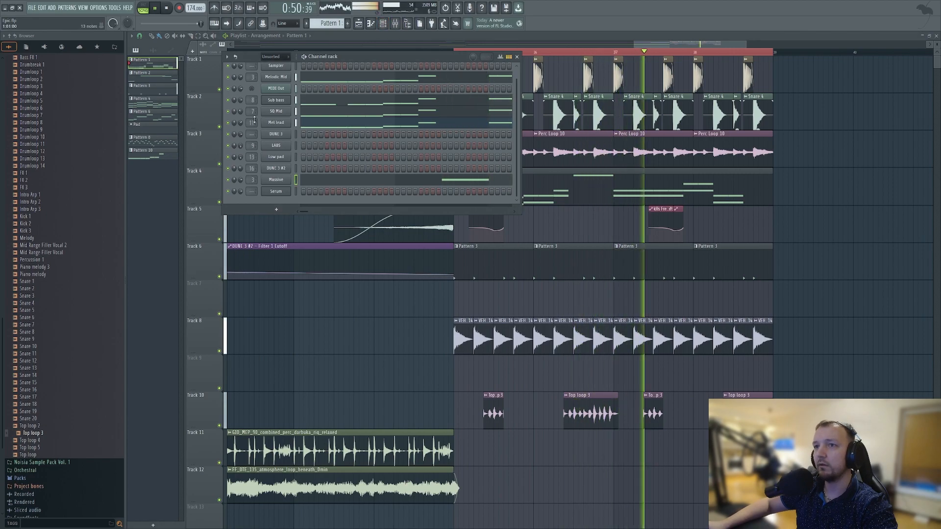
key("F9")
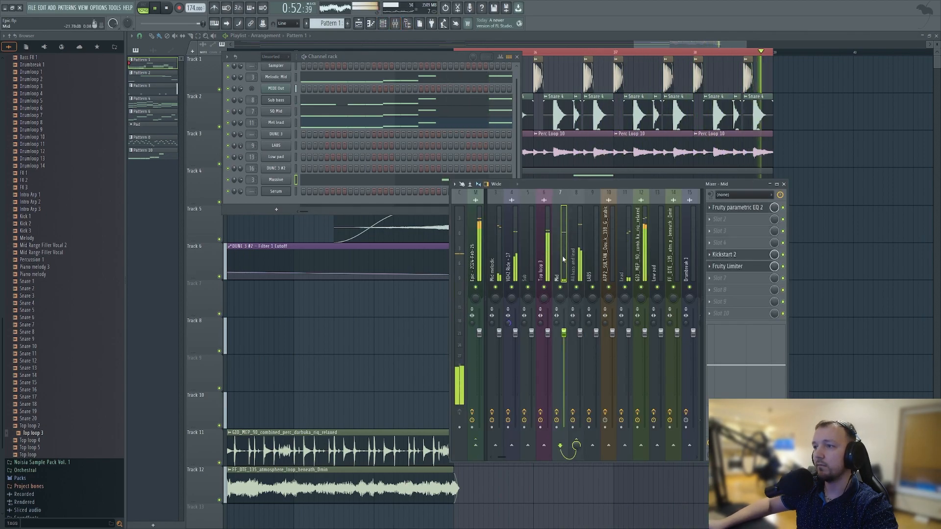
left_click(517, 254)
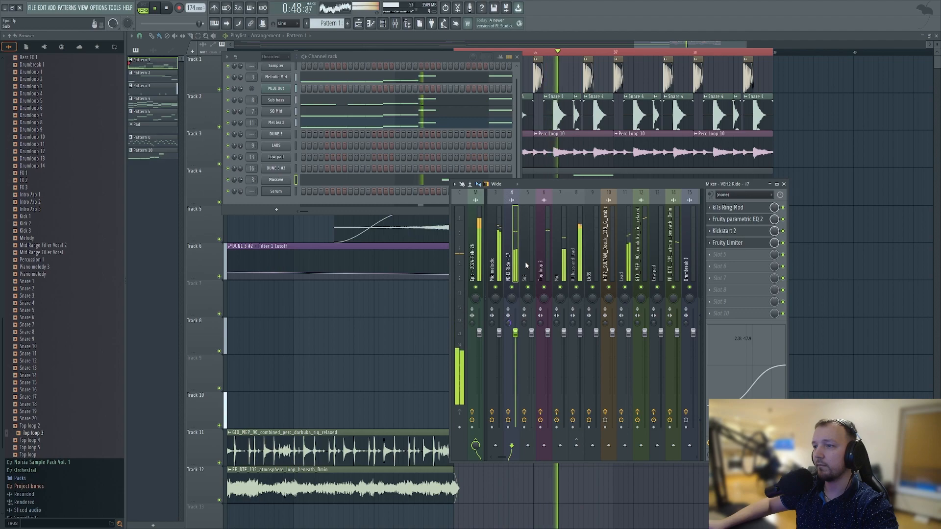
left_click(241, 100)
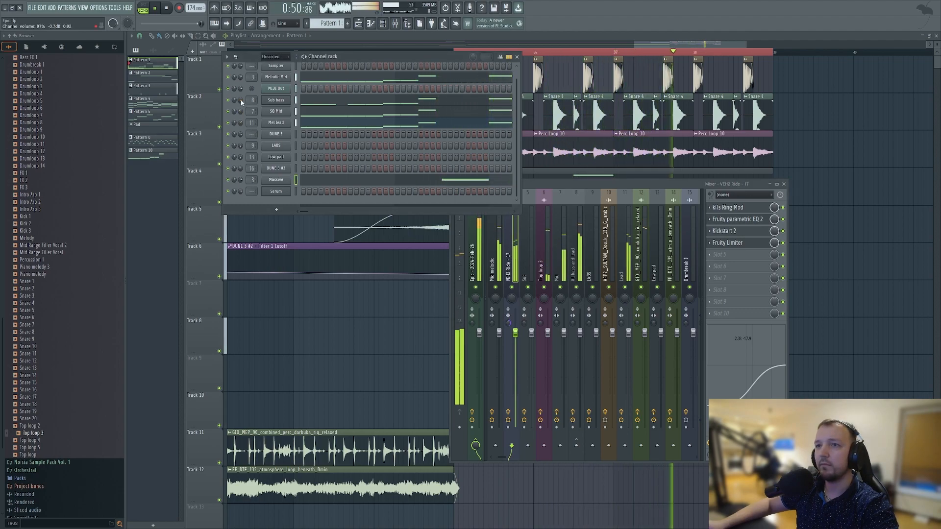
left_click(591, 259)
key("space")
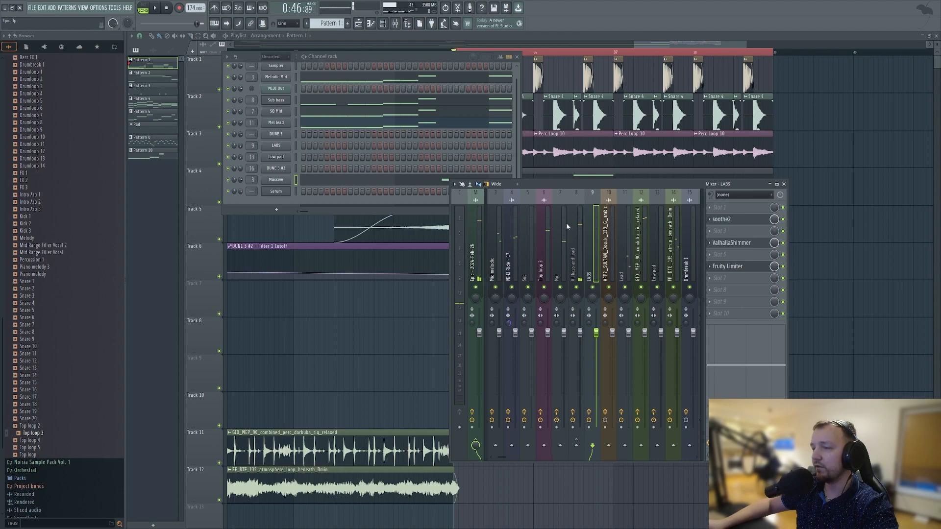
Step: Inspect the Mid mixer track, the Sub bass Serum patch, and the Sub and All bass and lead mixer tracks
left_click(559, 233)
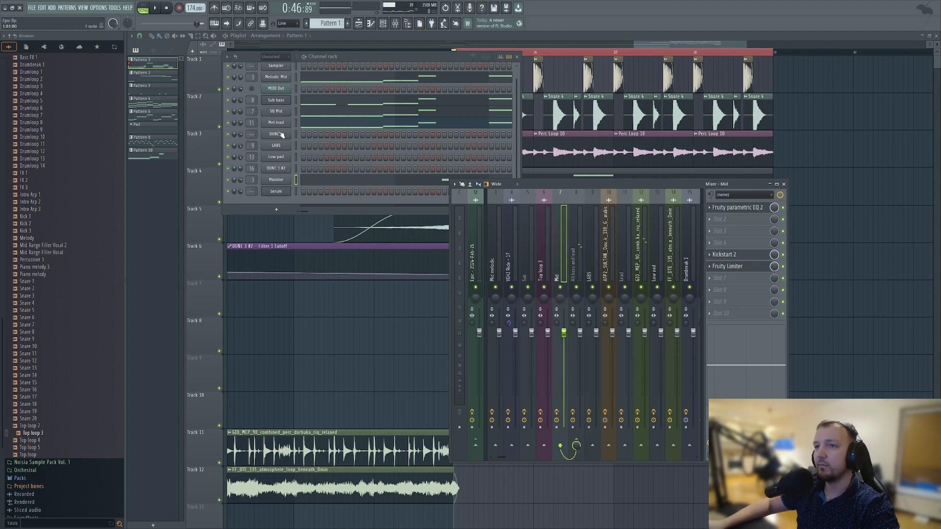
left_click(276, 100)
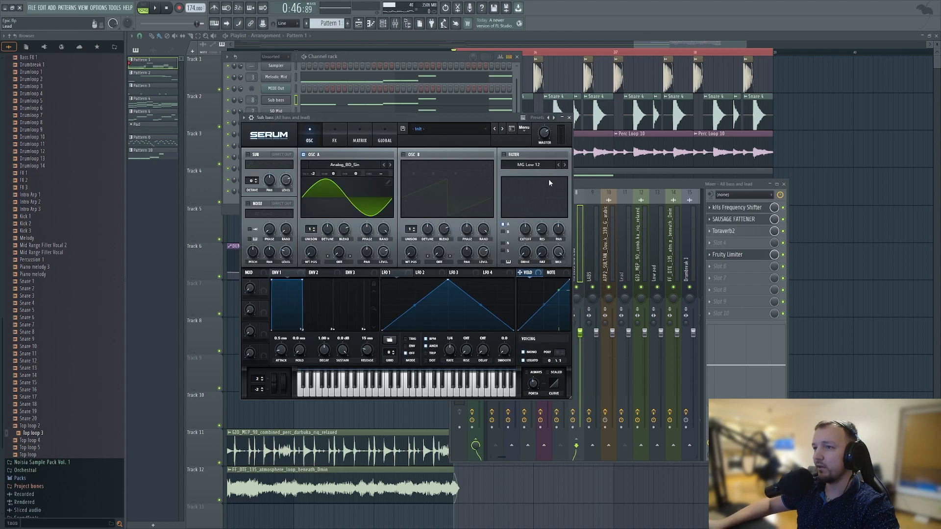
left_click(662, 199)
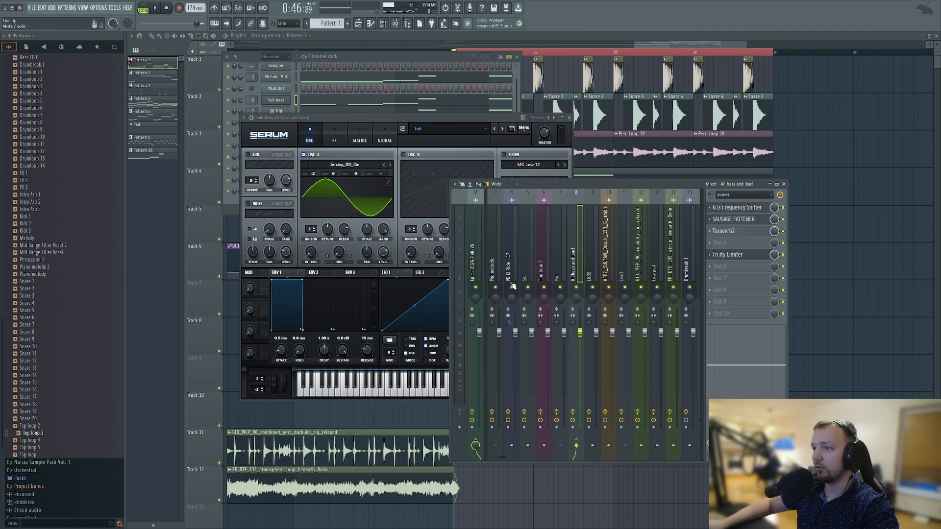
left_click(527, 272)
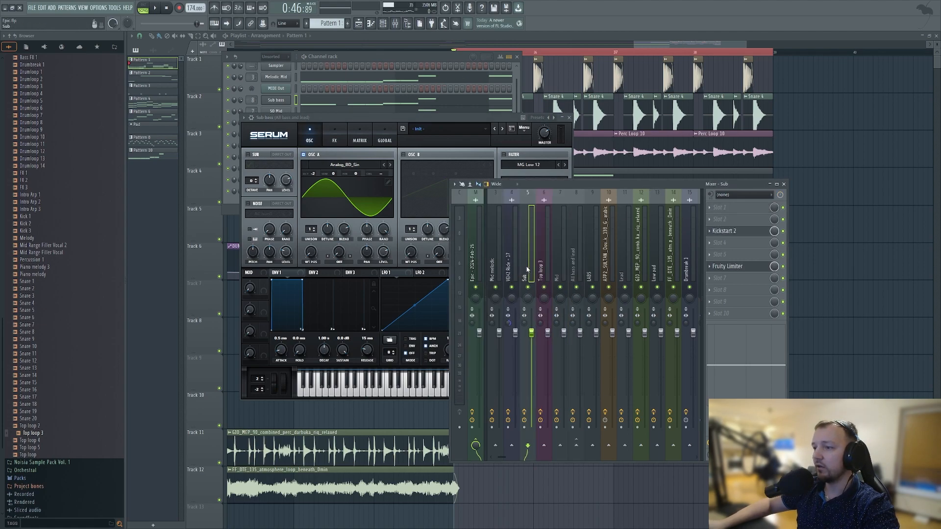
left_click(574, 262)
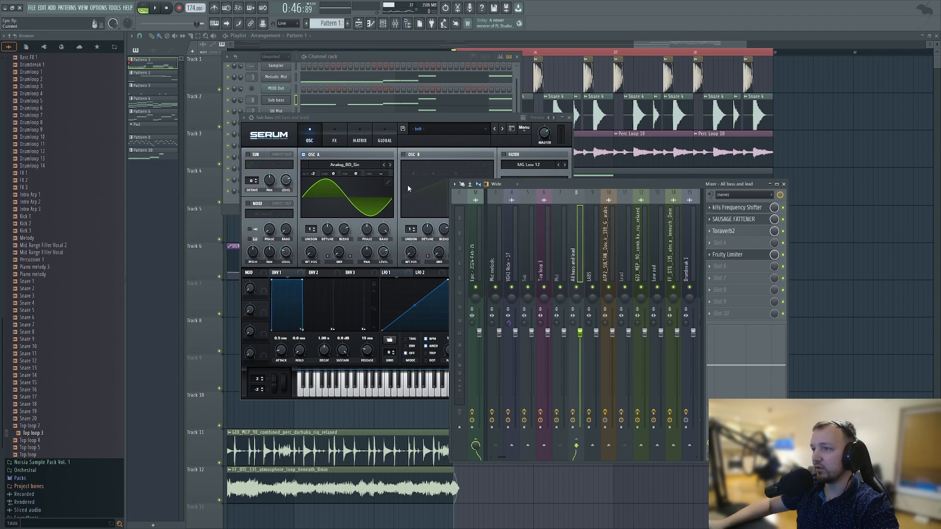
left_click(400, 66)
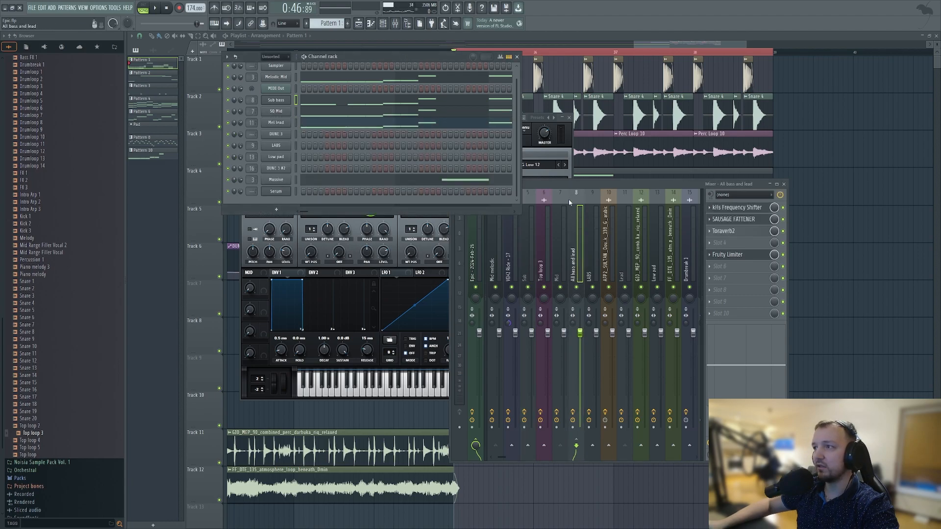
Step: Solo Track 4 and Track 5 in the playlist, leaving all the other tracks muted
left_click(743, 210)
left_click(586, 168)
scroll(490, 230, "up", 4)
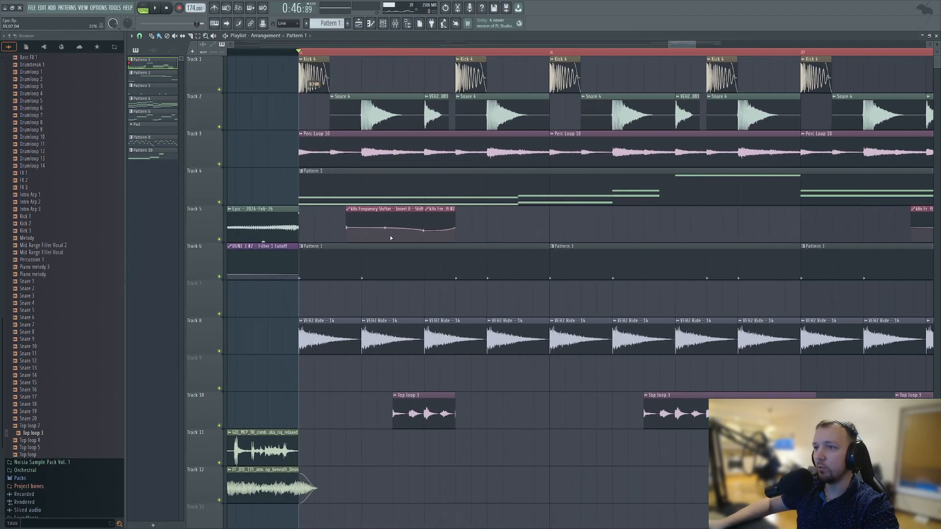
scroll(395, 237, "down", 2)
left_click(219, 202, "ctrl")
left_click(219, 240, "ctrl")
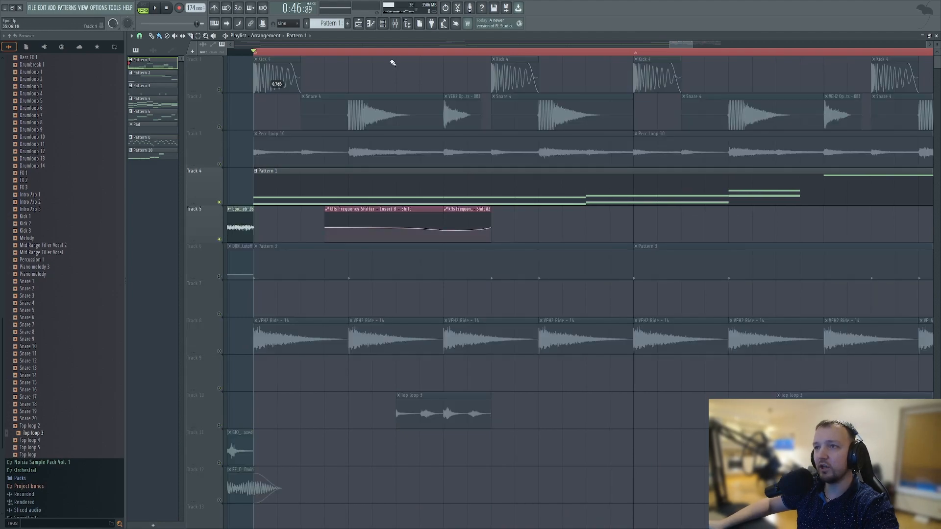
Step: Audition a shift change in the All bass and lead track's kHs Frequency Shifter, reset it to 0.00 Hz and close it
left_click(395, 23)
left_click(750, 207)
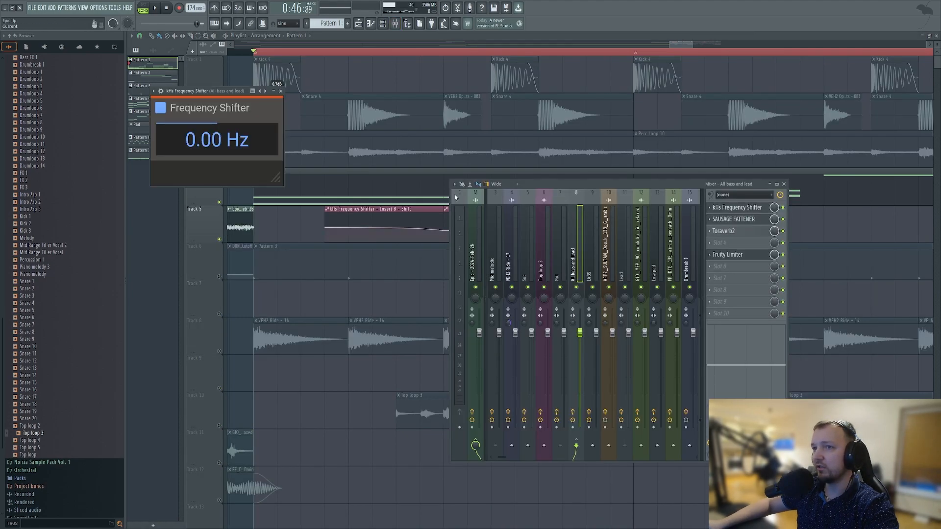
key("space")
left_click_drag(219, 142, 219, 103)
key("space")
double_click(218, 141)
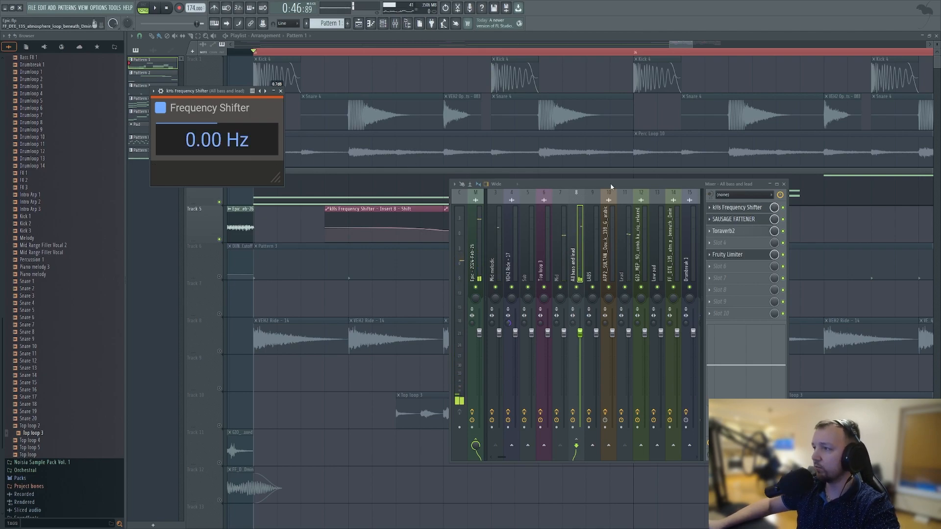
left_click(281, 92)
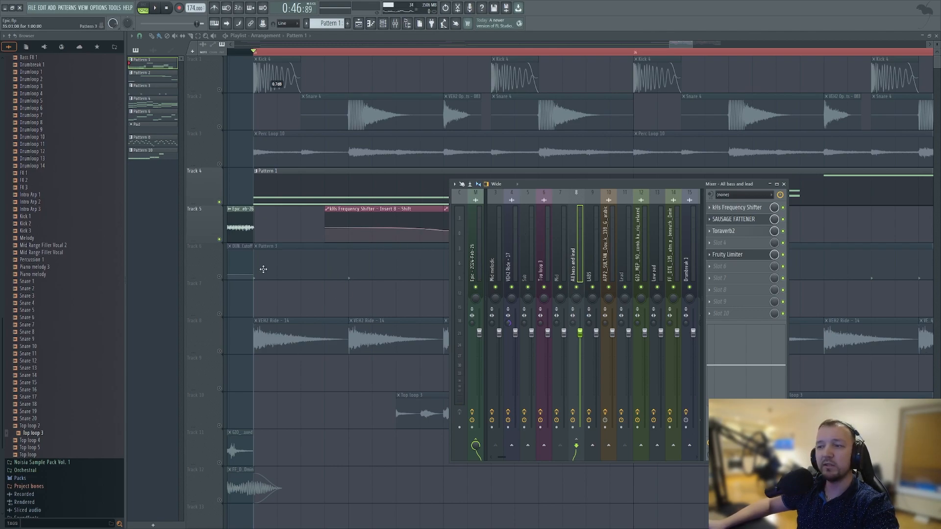
Step: Set the playlist time selection to the first half bar of the Pattern 1 clip on Track 4 and play it
key("space")
key("space")
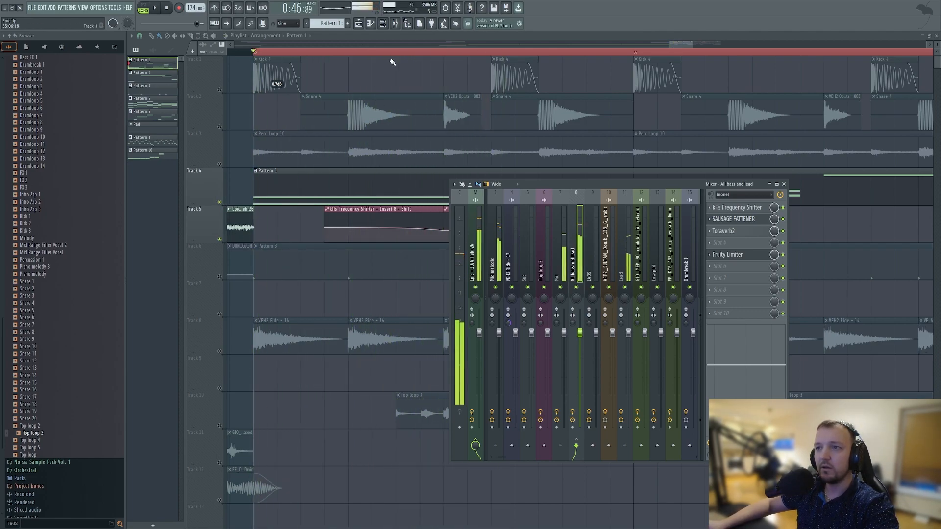
left_click_drag(370, 53, 455, 57)
key("space")
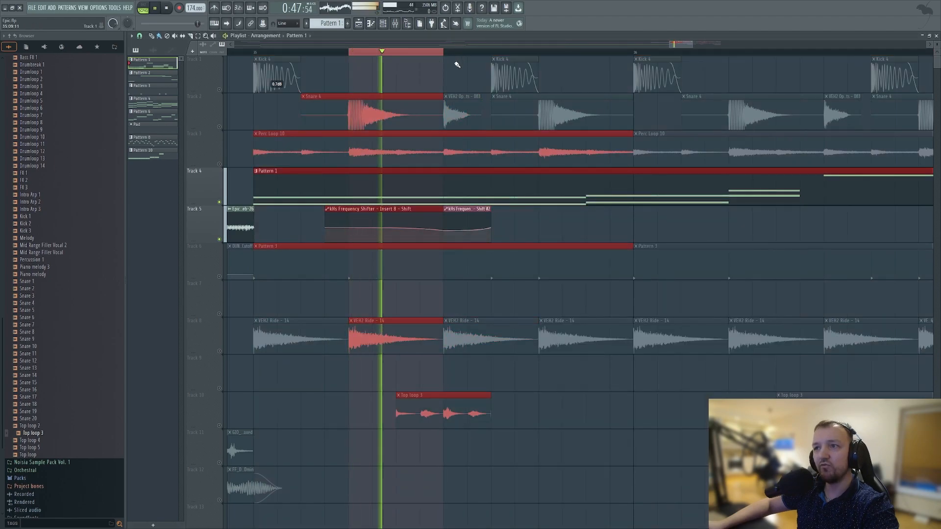
key("space")
left_click_drag(350, 53, 258, 56)
left_click(413, 293, "ctrl")
key("space")
key("space")
Step: Check the Sub mixer track during playback and route the Sub bass channel to mixer track 5
left_click(397, 25)
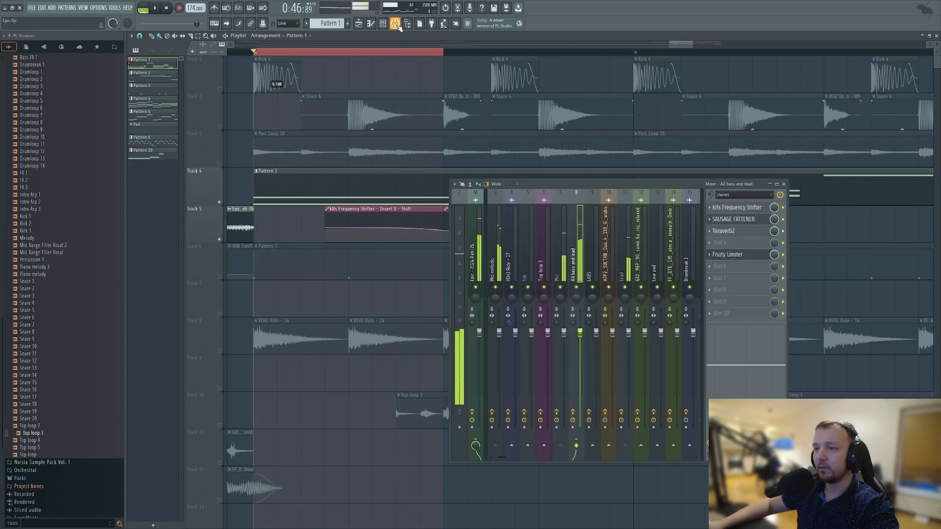
left_click(525, 268)
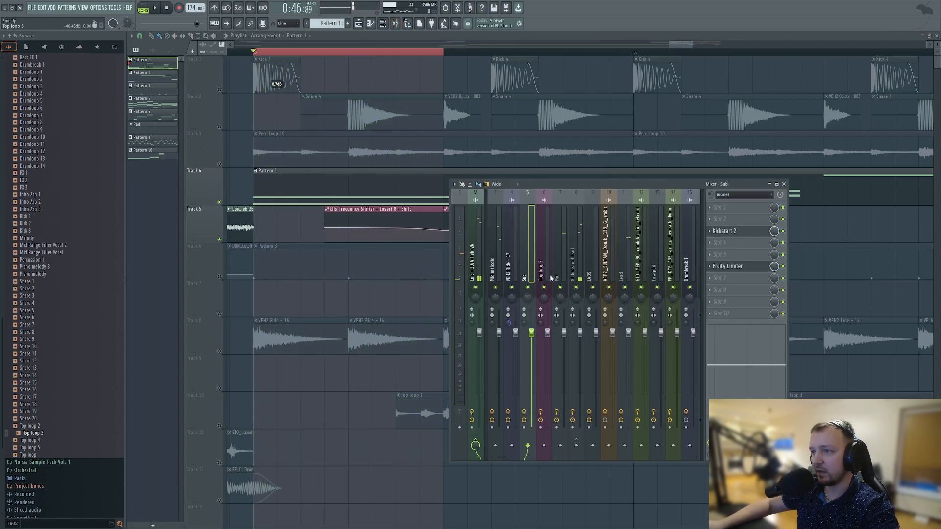
key("space")
key("space")
left_click(383, 23)
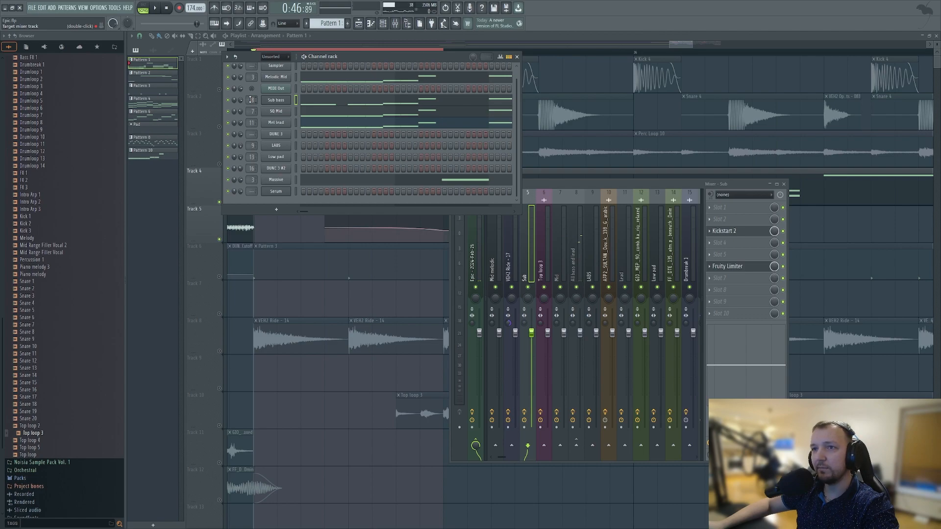
scroll(252, 99, "down", 3)
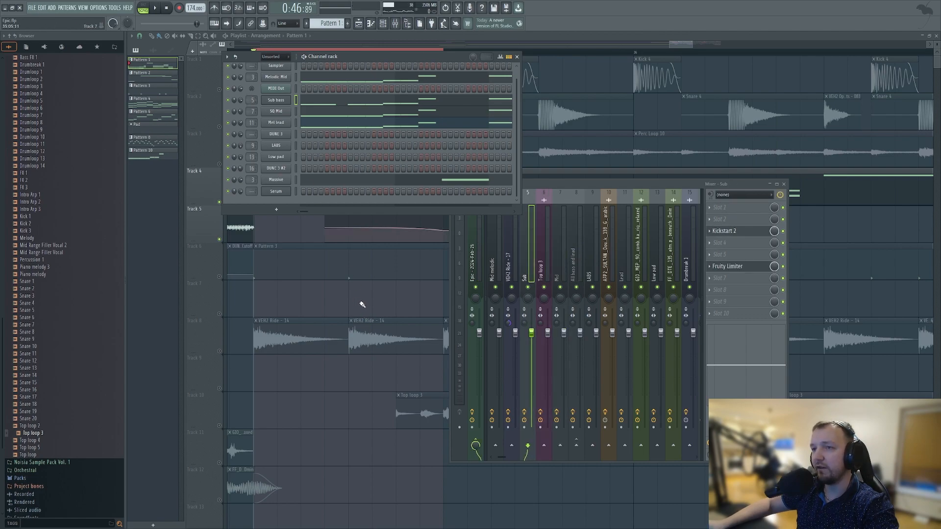
Step: Examine the effects and routing of the Sub, Mid melodic, Mid, All bass and lead, and Lead mixer tracks
left_click(523, 273)
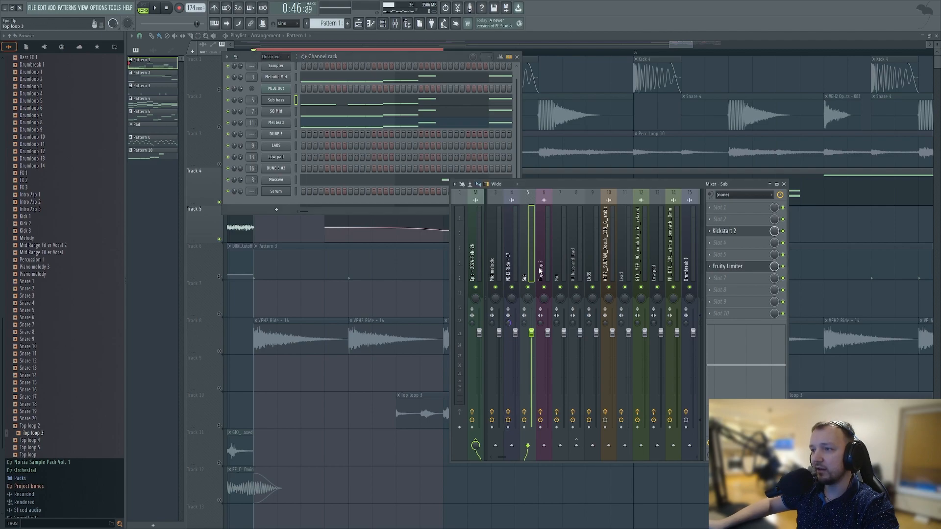
scroll(514, 263, "up", 2)
left_click(529, 265)
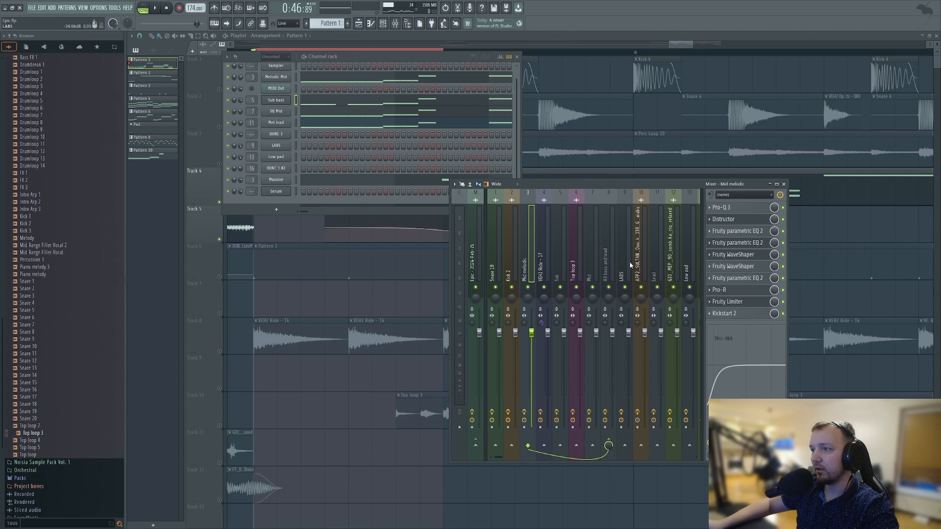
left_click(591, 254)
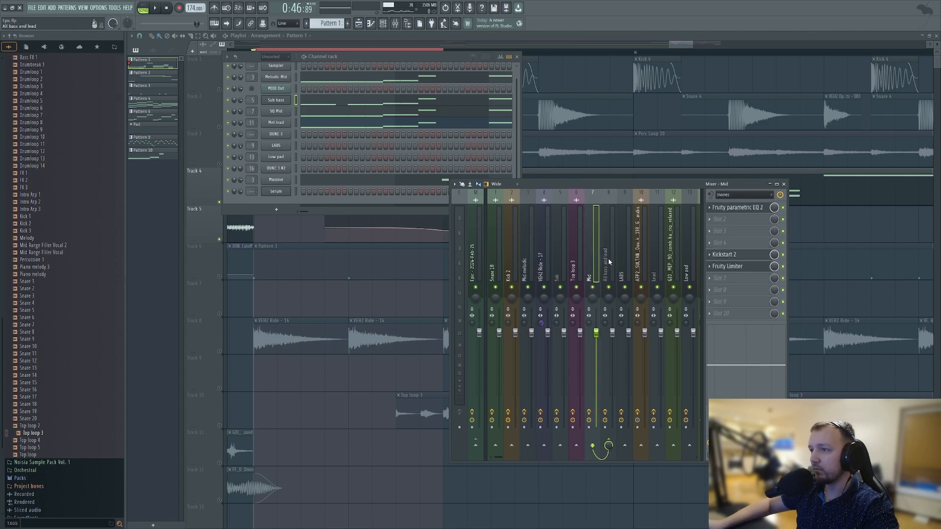
left_click(608, 260)
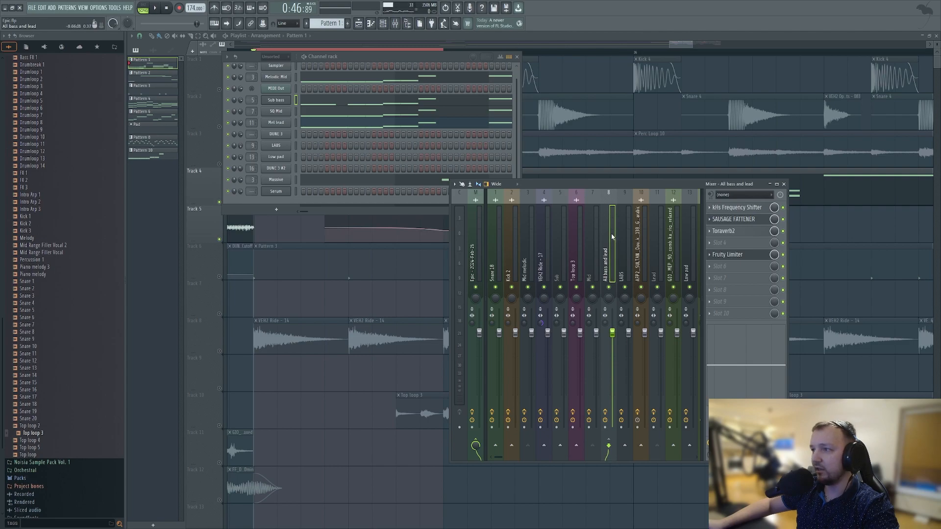
left_click(656, 259)
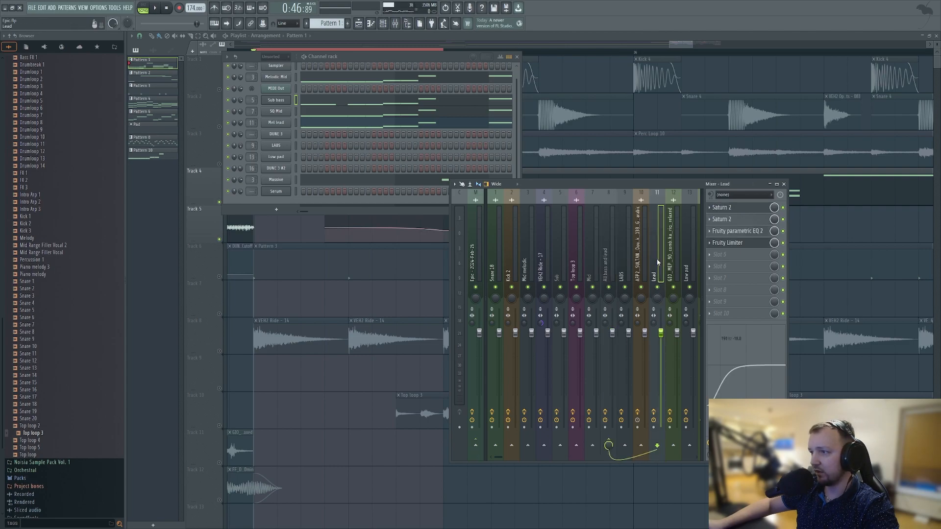
left_click(609, 265)
left_click(557, 263)
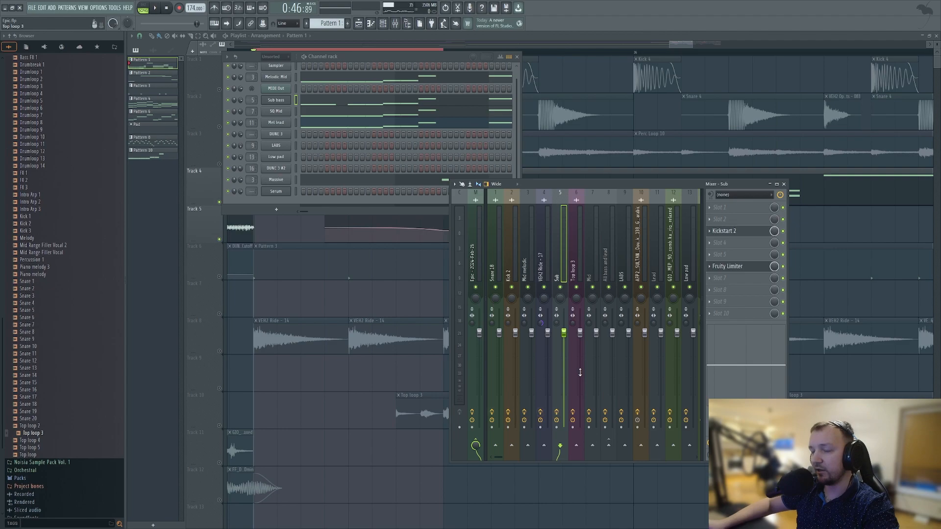
Step: Play the selected half bar with the rerouted Sub bass, stop playback and close the channel rack and mixer
key("space")
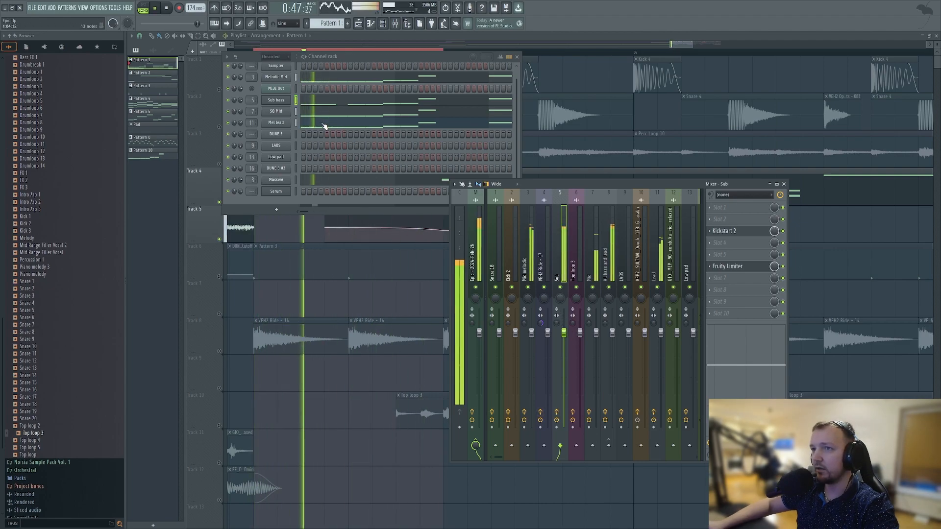
key("space")
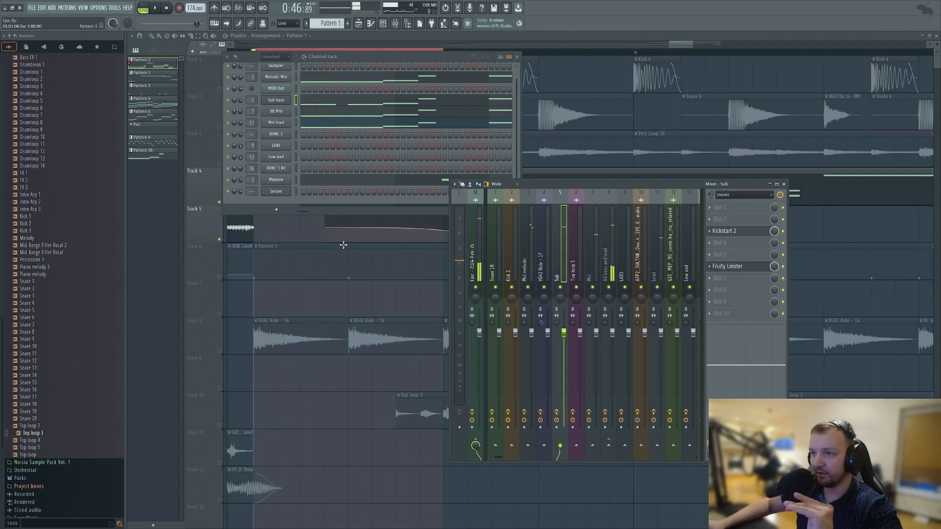
key("F12")
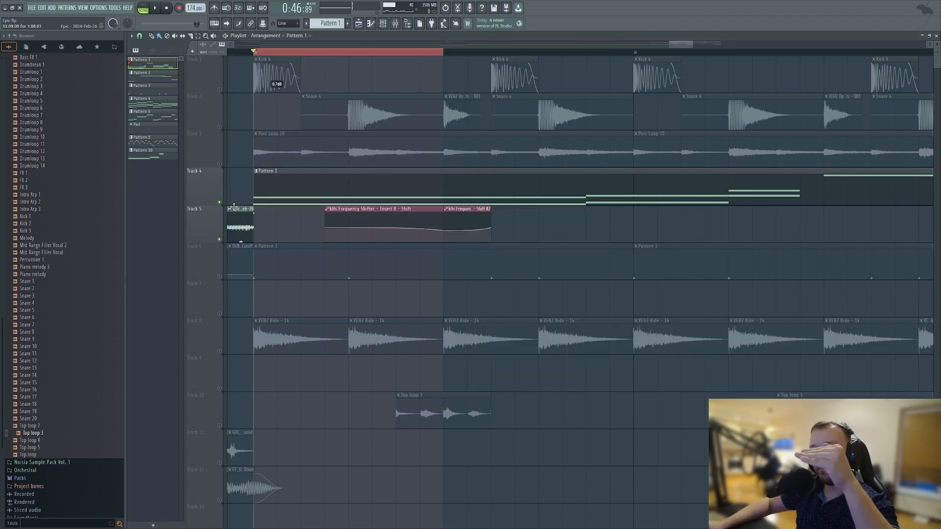
Step: Audition the Pattern 1 layers over the selected half bar, checking their mute states in the channel rack
left_click(382, 24)
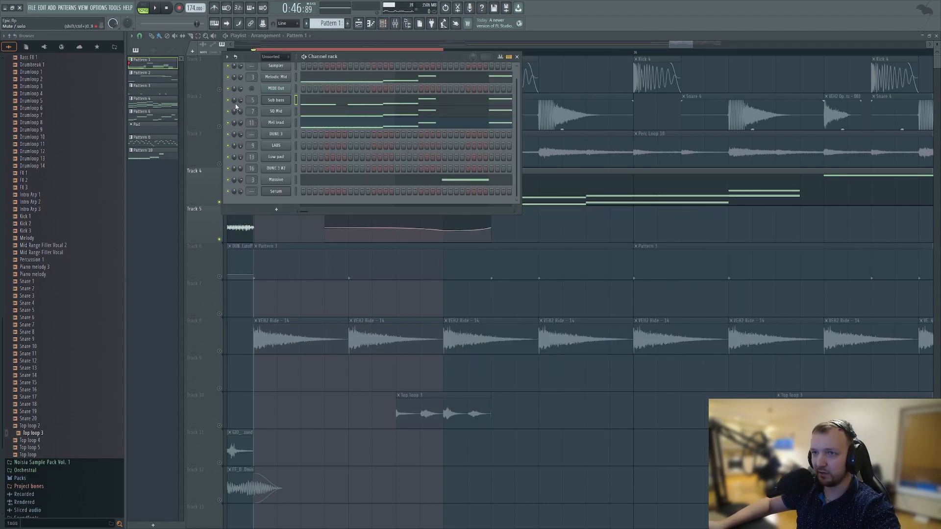
left_click(383, 25)
key("space")
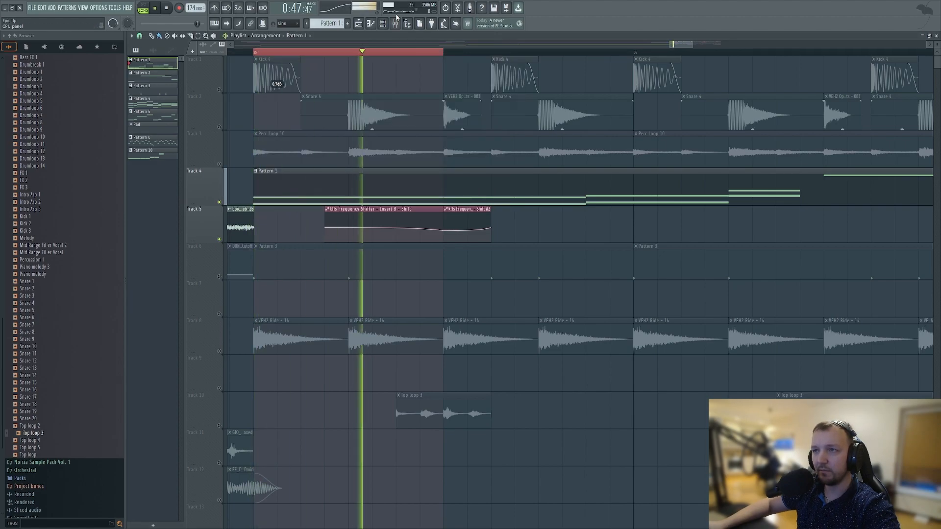
left_click(383, 24)
key("space")
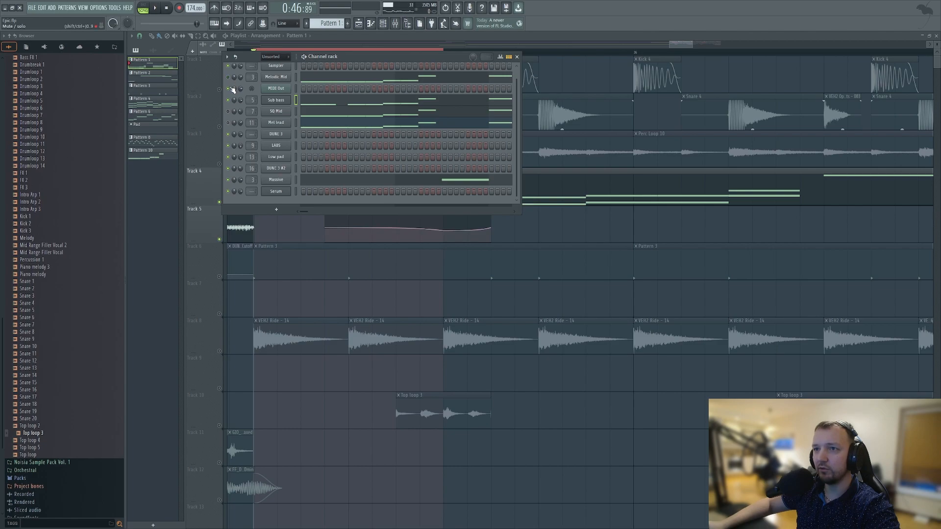
key("space")
key("space")
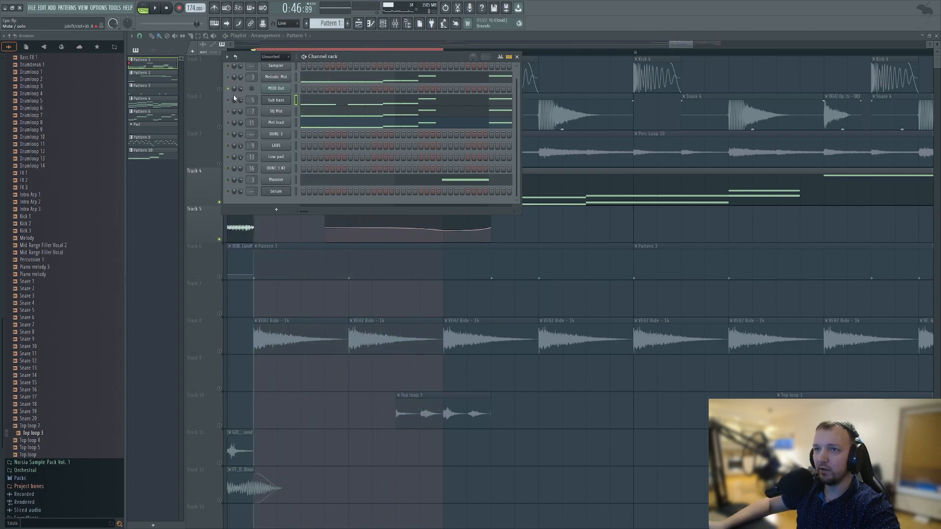
Step: Clear the playlist time selection and play the soloed tracks from the start of the Pattern 1 clip
right_click(589, 298)
scroll(444, 223, "down", 5)
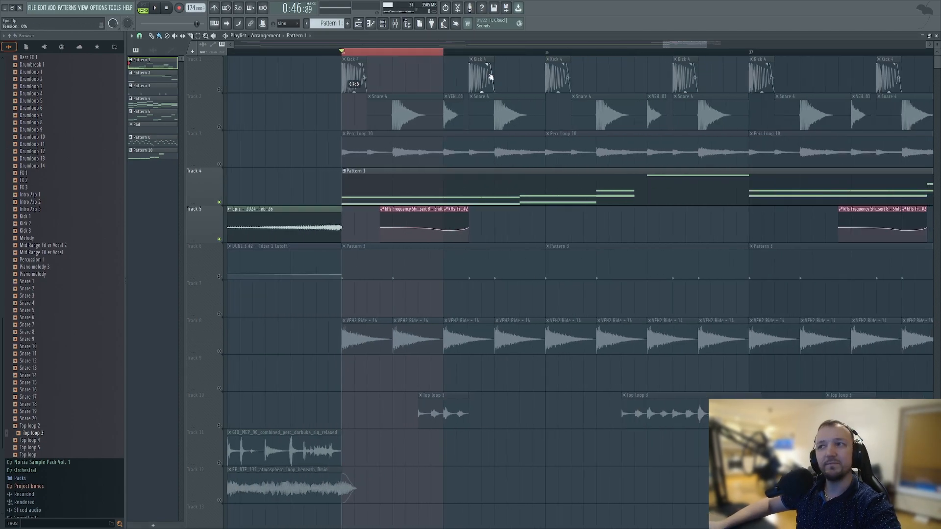
left_click(507, 55)
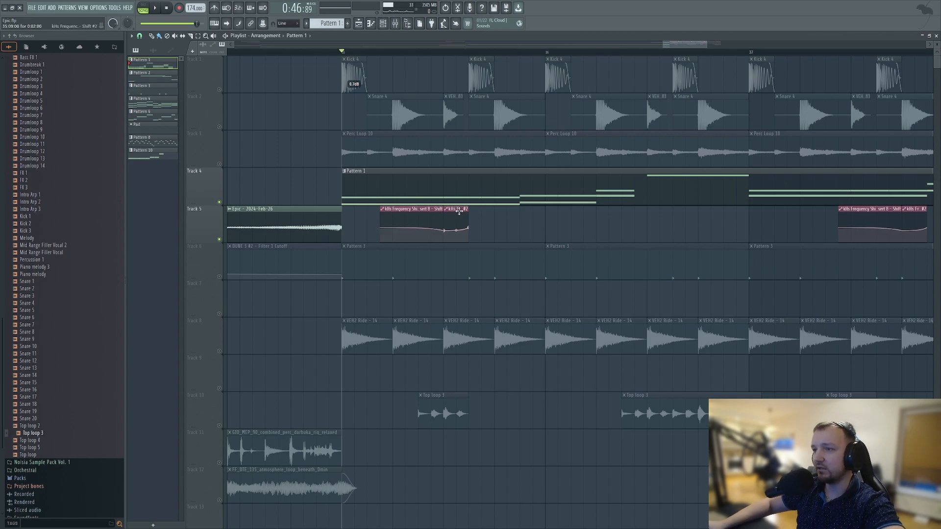
scroll(472, 227, "up", 2)
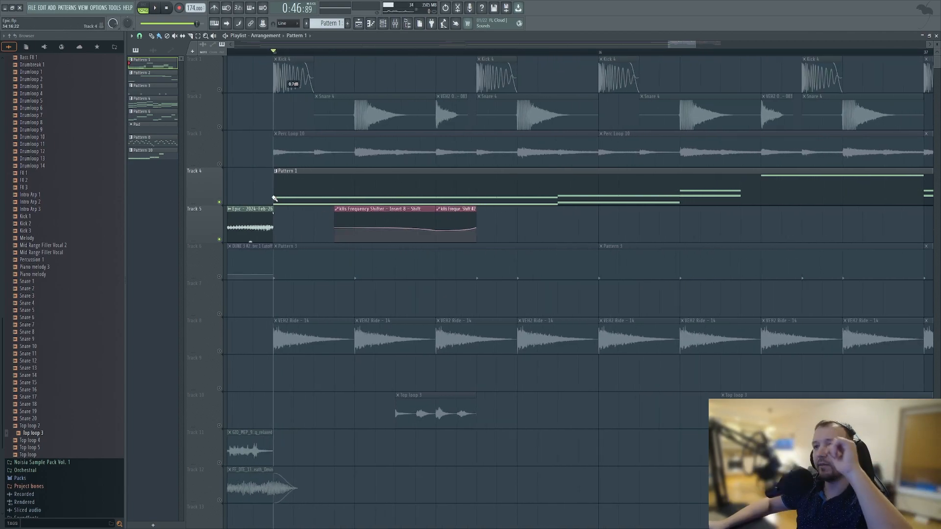
key("space")
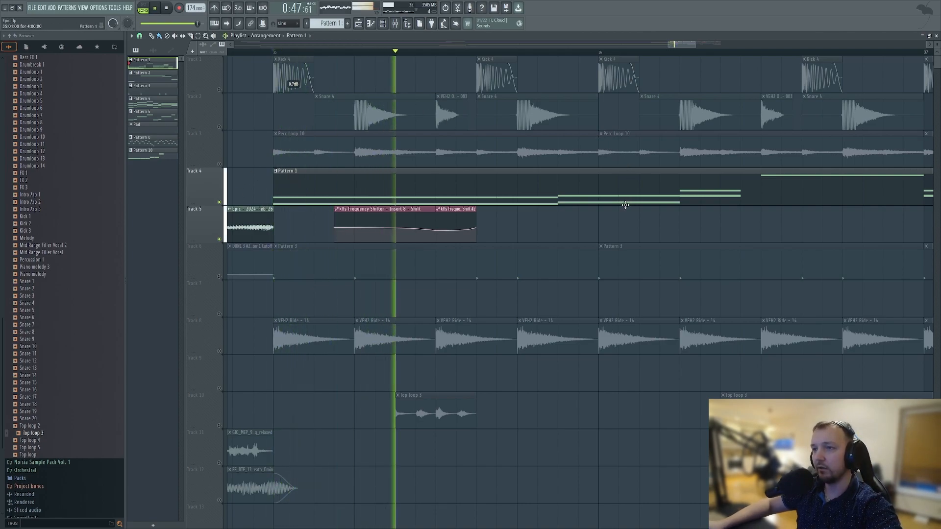
scroll(572, 233, "down", 2)
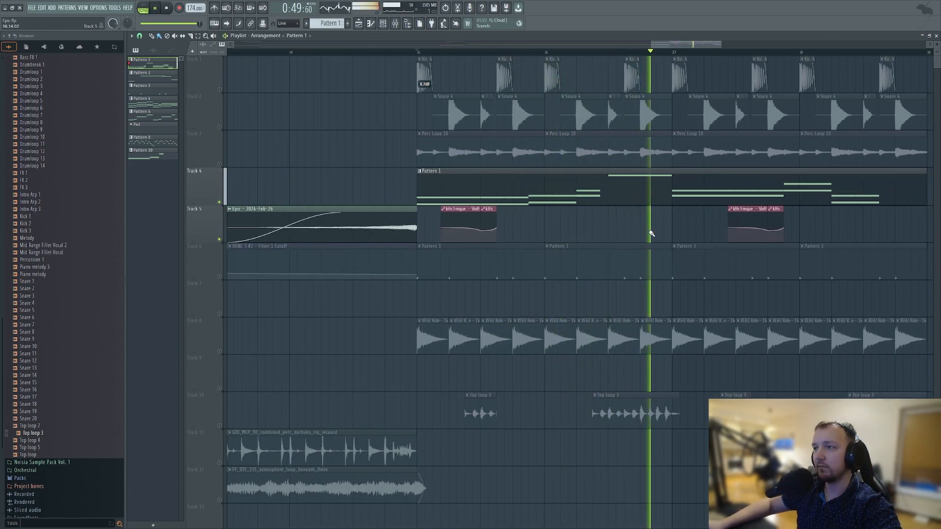
Step: Let the soloed tracks play through the Pattern 1 clip and stop playback
scroll(639, 230, "down", 2)
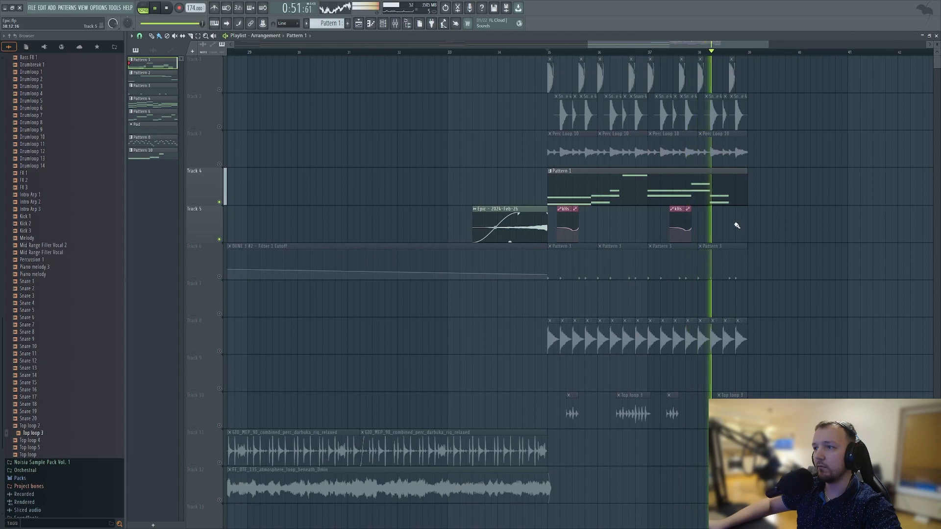
scroll(731, 225, "up", 2)
key("space")
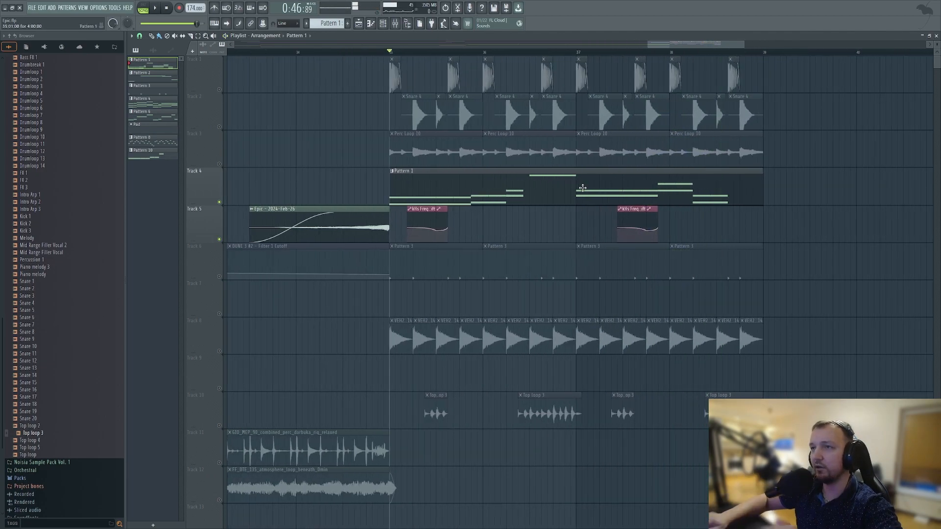
Step: Review the Mid and All bass and lead mixer tracks, including the kHs Frequency Shifter, and close the windows
left_click(390, 27)
left_click(397, 24)
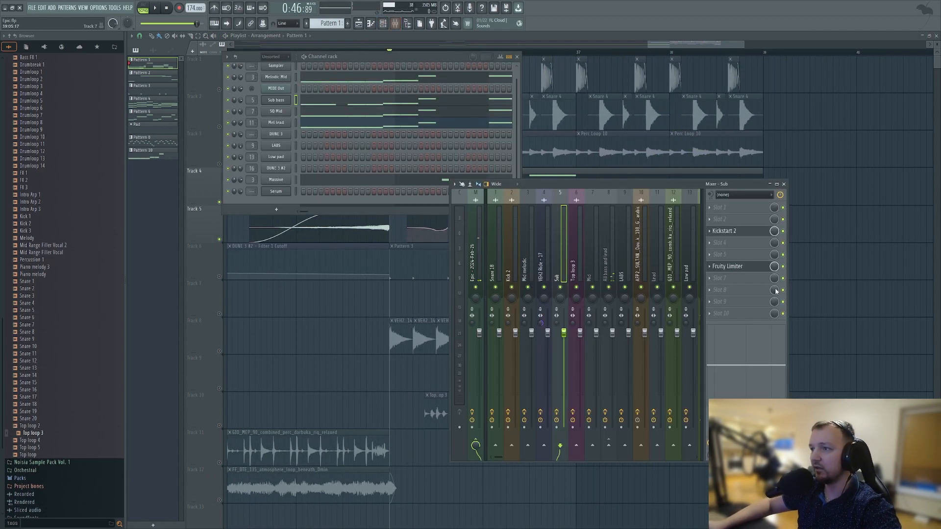
left_click(578, 253)
left_click(588, 255)
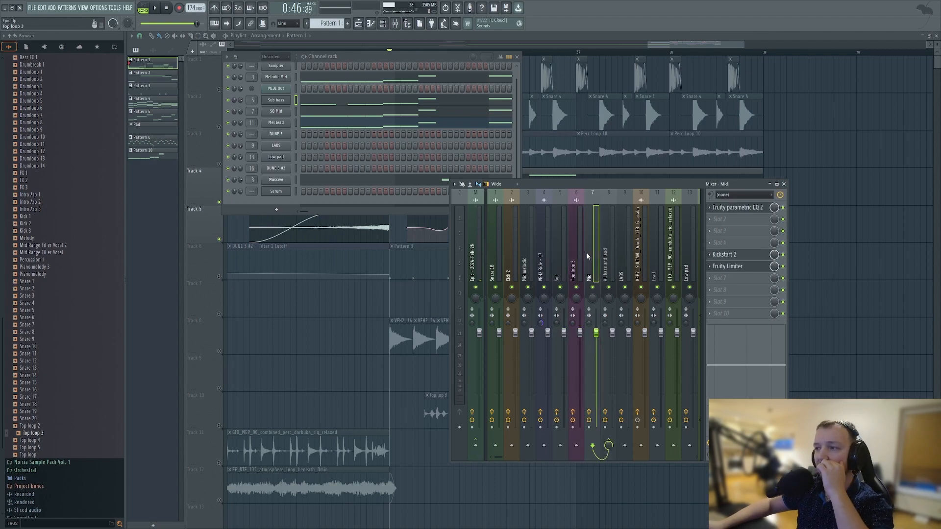
left_click(604, 264)
left_click(742, 209)
left_click(743, 209)
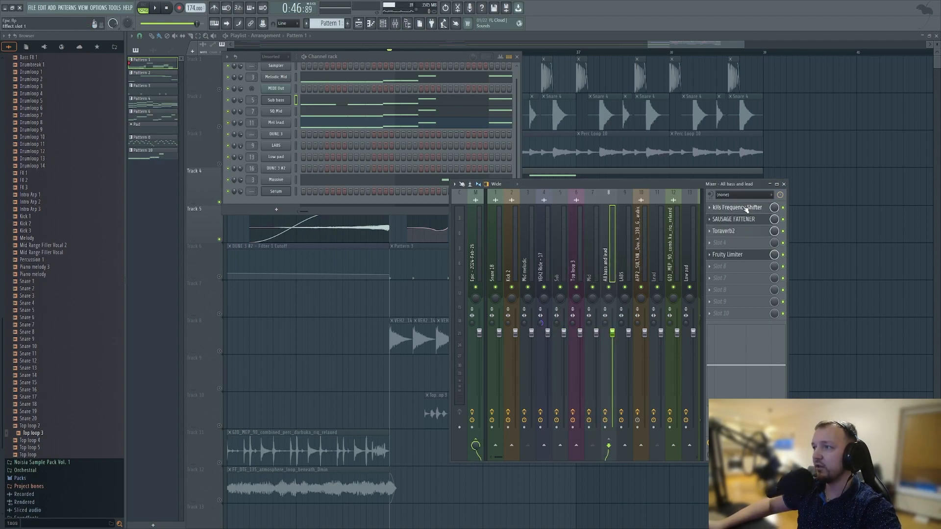
left_click(744, 210)
right_click(917, 217)
Step: Solo the kick track in the playlist and unmute the snare track alongside it
scroll(339, 286, "up", 3)
scroll(372, 256, "up", 2)
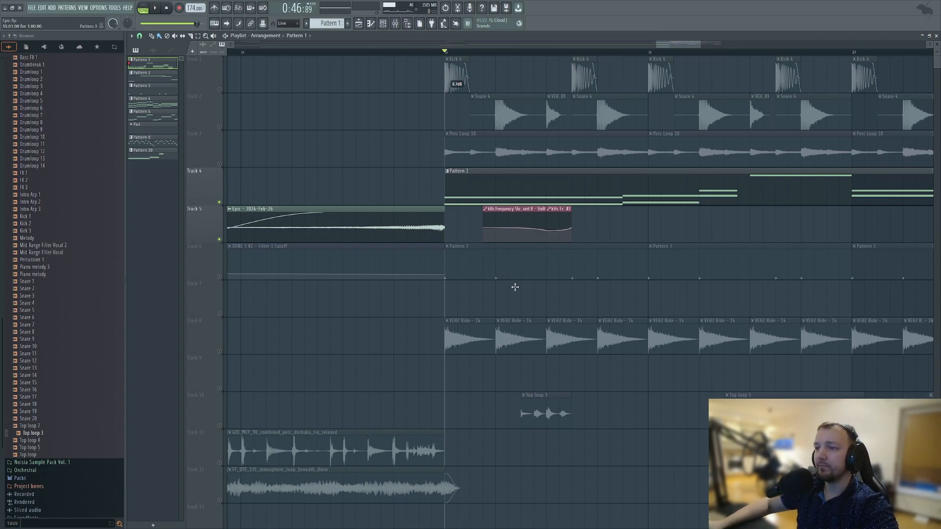
scroll(526, 279, "down", 3)
scroll(521, 240, "up", 2)
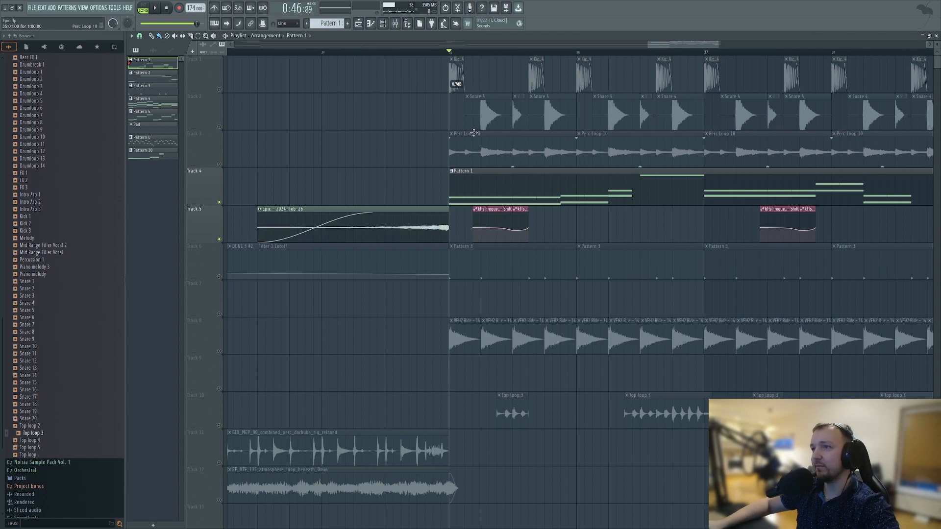
scroll(446, 143, "up", 2)
right_click(221, 92)
left_click(220, 128)
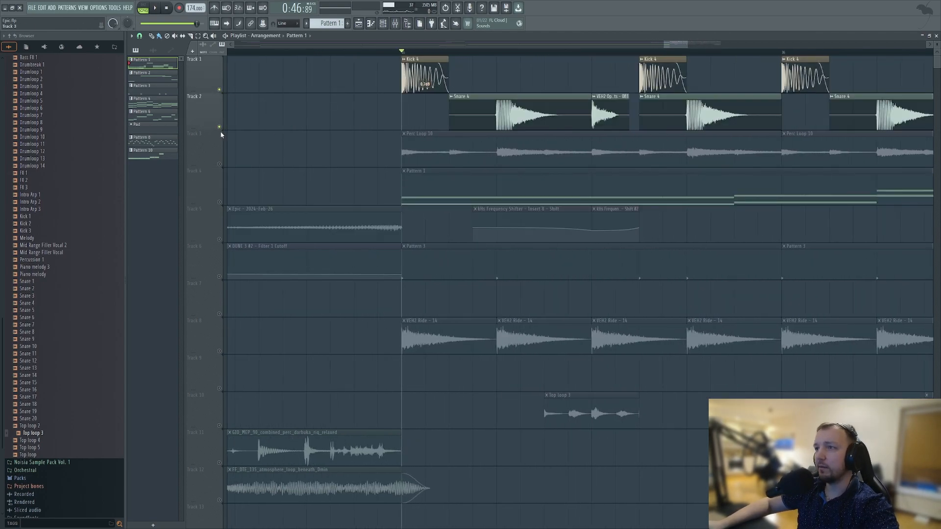
scroll(500, 106, "down", 2)
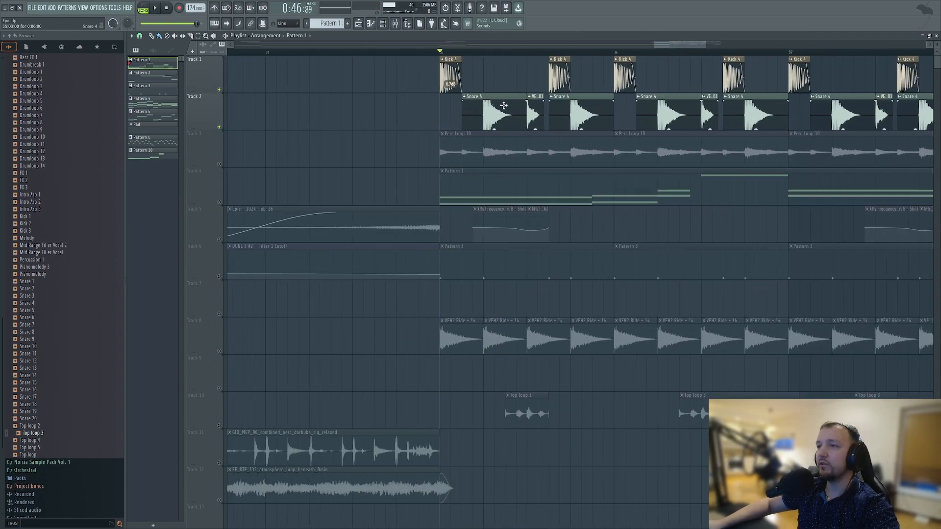
scroll(631, 124, "down", 2)
scroll(361, 204, "up", 2)
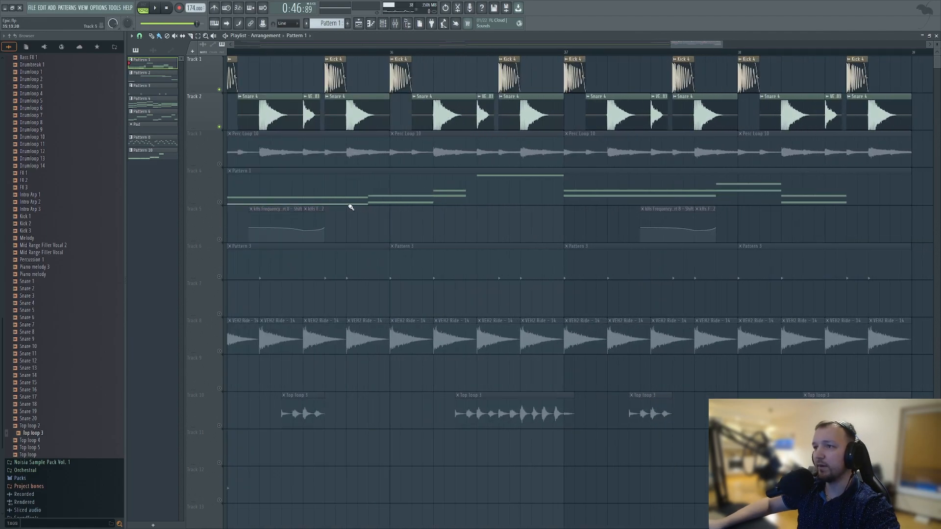
Step: Unmute the Perc Loop 10, VEH2 Ride and Top loop tracks as well, play the combined drums and stop
left_click(219, 164)
scroll(459, 246, "down", 3)
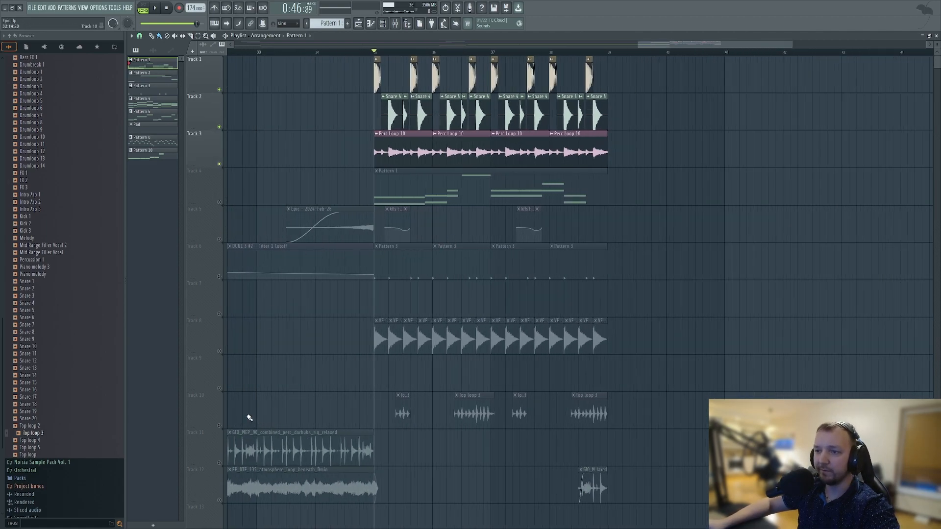
left_click(220, 351)
scroll(363, 325, "up", 4)
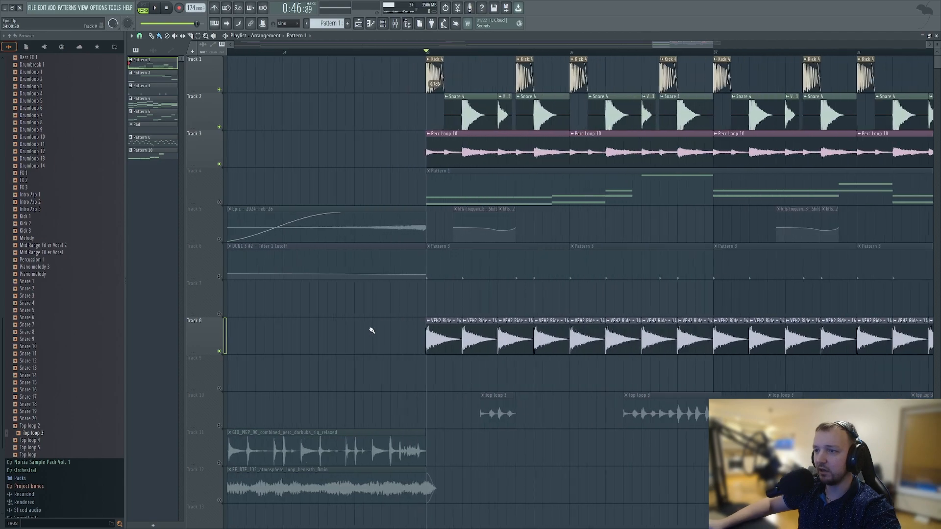
left_click(219, 425)
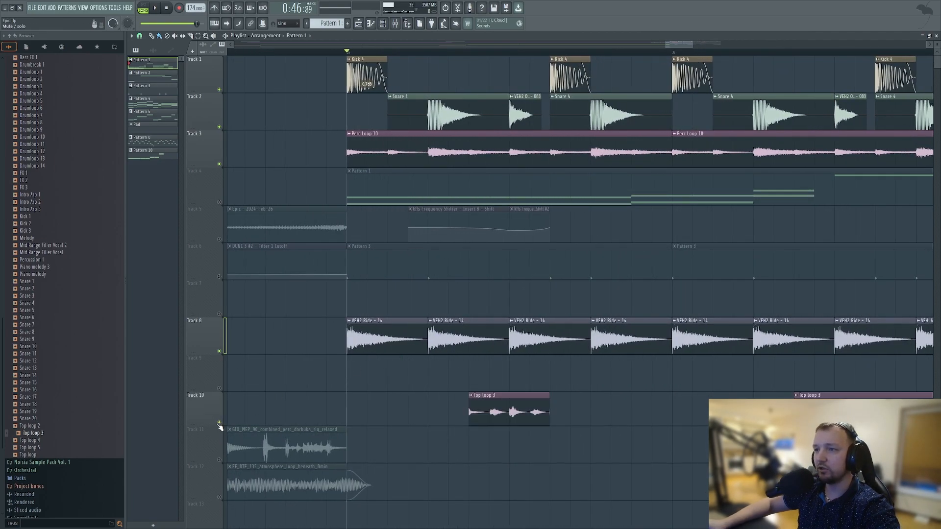
scroll(386, 350, "down", 4)
key("space")
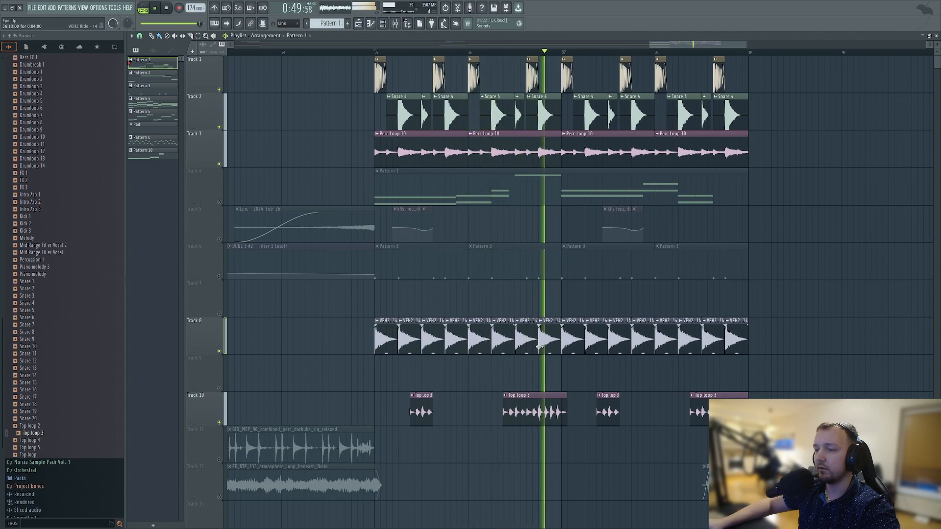
key("space")
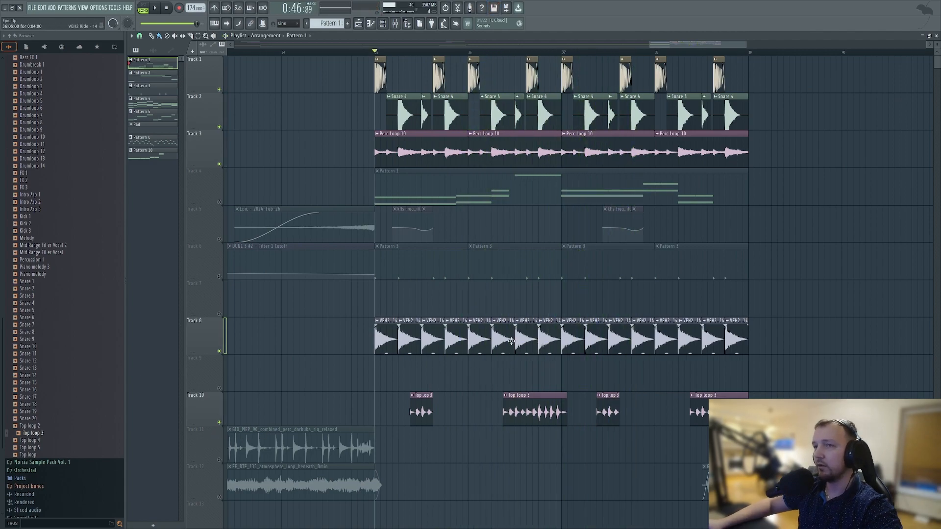
Step: Shorten the first Snare 4 clip so it ends just before the open hi-hat, and audition the drums briefly
scroll(270, 206, "up", 2)
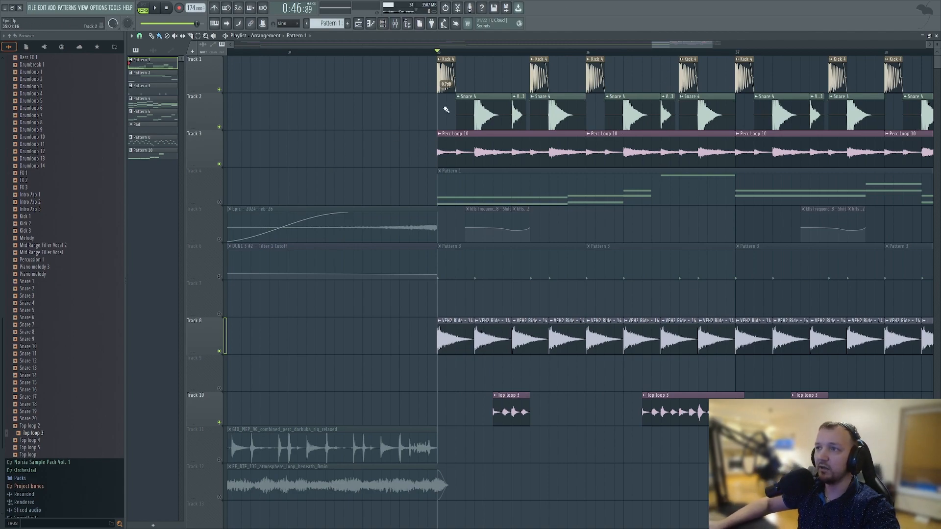
scroll(658, 45, "up", 3)
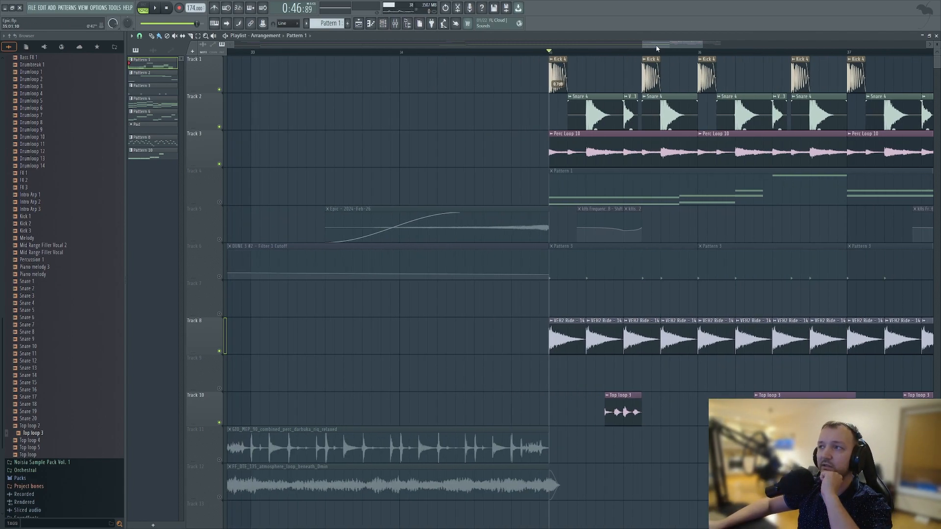
scroll(633, 58, "up", 4)
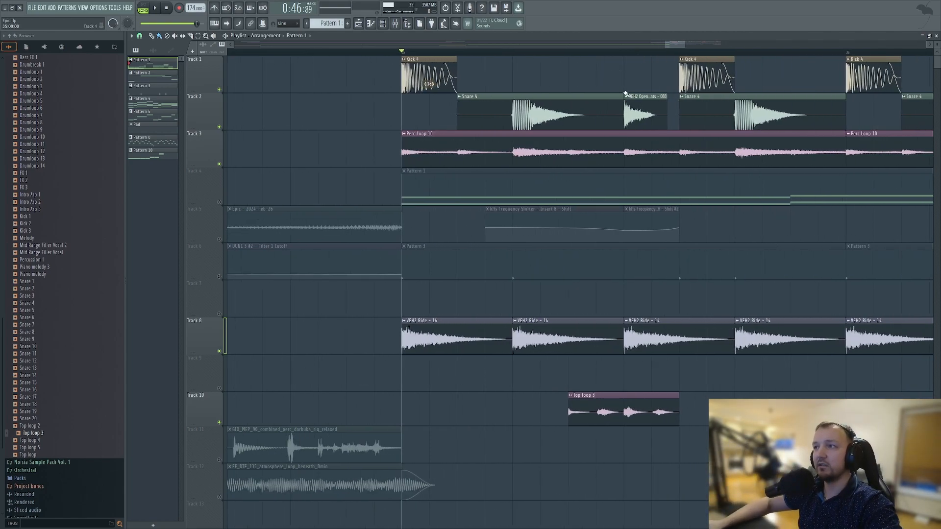
left_click_drag(594, 78, 585, 101)
key("space")
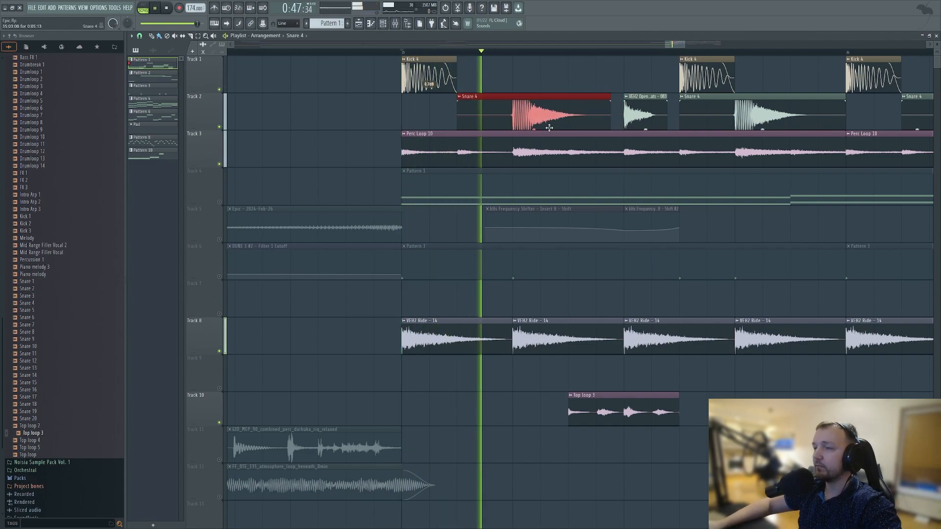
scroll(686, 267, "down", 8)
scroll(691, 266, "up", 4)
key("space")
Step: Solo the Pattern 1 track, open its Melodic Mid piano roll and the mixer, and briefly play it with the Mid melodic track selected
scroll(521, 266, "down", 5)
scroll(505, 260, "up", 5)
scroll(443, 178, "up", 4)
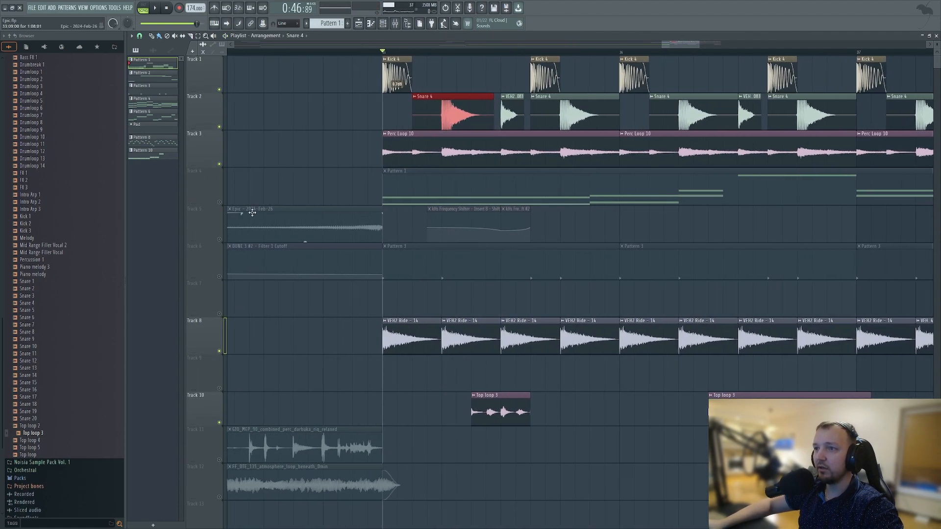
right_click(219, 203)
double_click(497, 184)
key("F9")
left_click(527, 243)
key("space")
key("space")
Step: Examine the Fruity Limiter on the Sub mixer track during playback, stop, and close the open windows
left_click(555, 238)
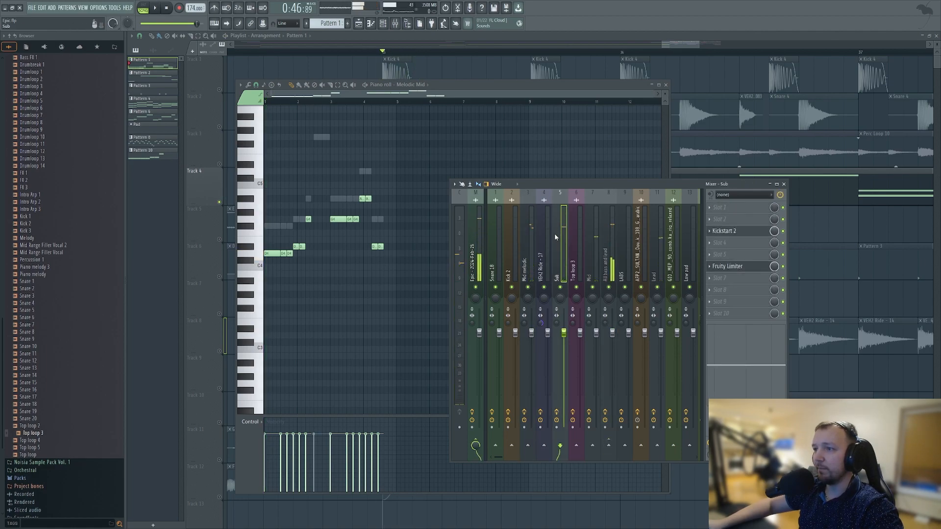
left_click(727, 266)
key("space")
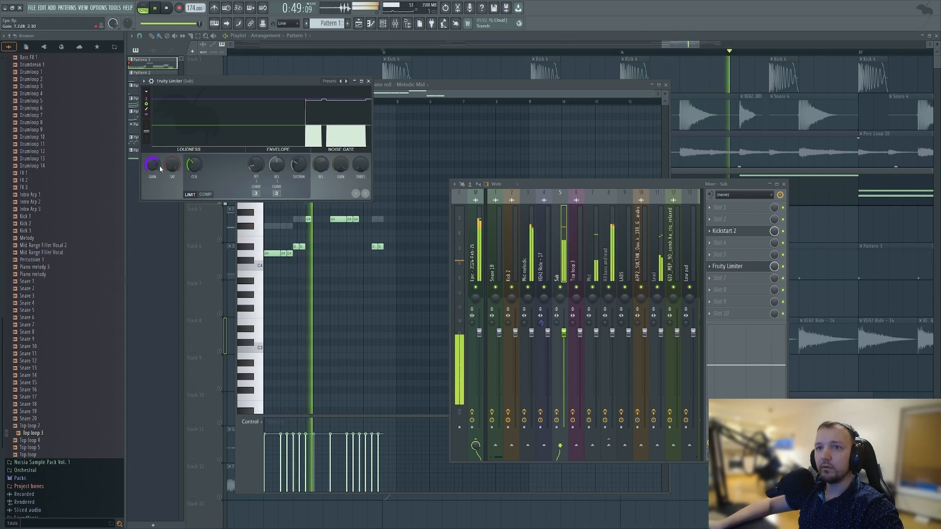
key("space")
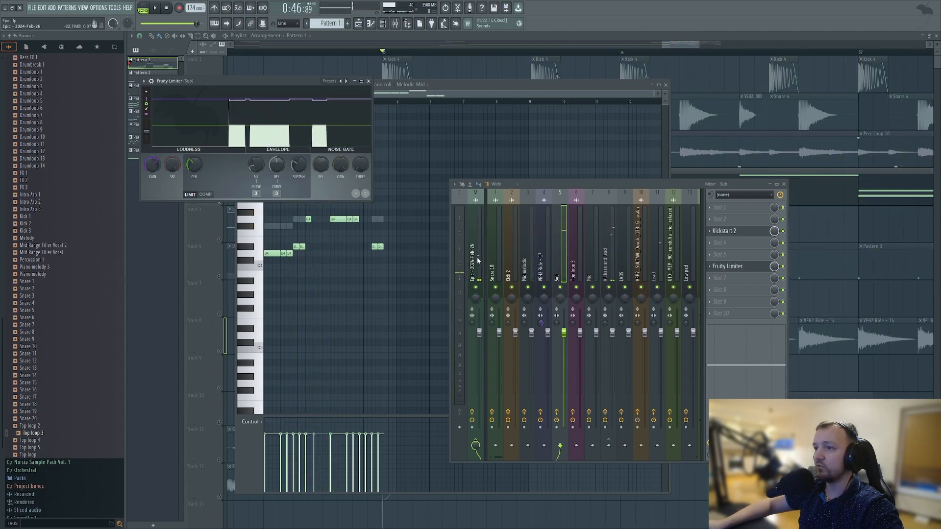
left_click(825, 219)
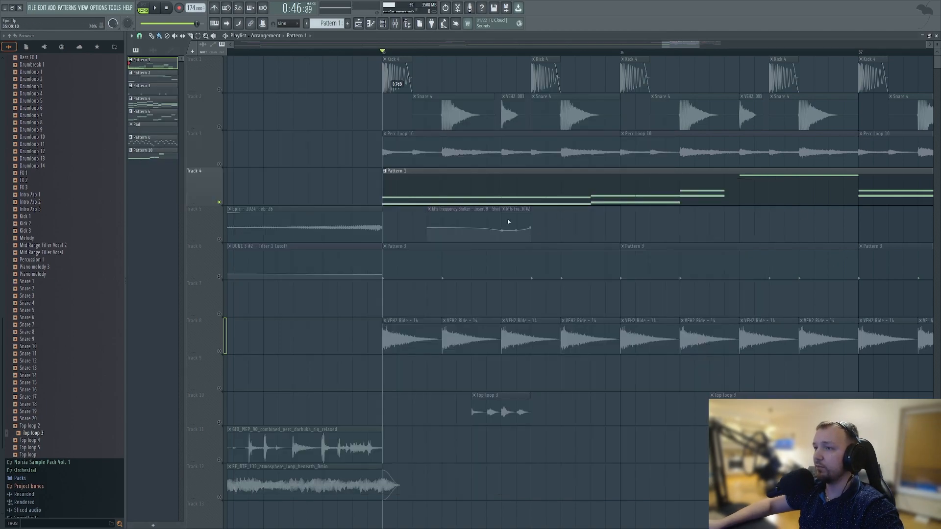
Step: Open the lead channel's Dune 3 synth from the channel rack, play it briefly and bring up its Lead mixer track
scroll(435, 263, "down", 4)
scroll(431, 255, "up", 3)
left_click(386, 25)
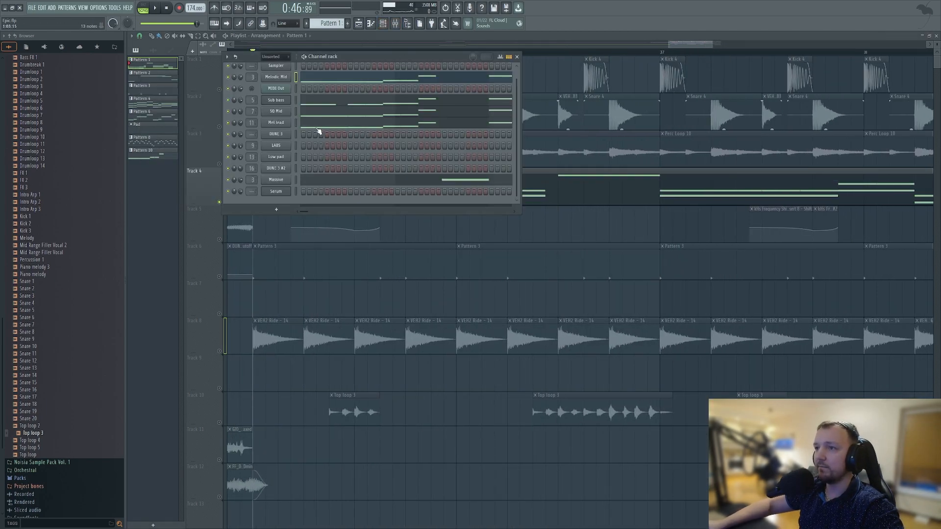
left_click(276, 123)
key("space")
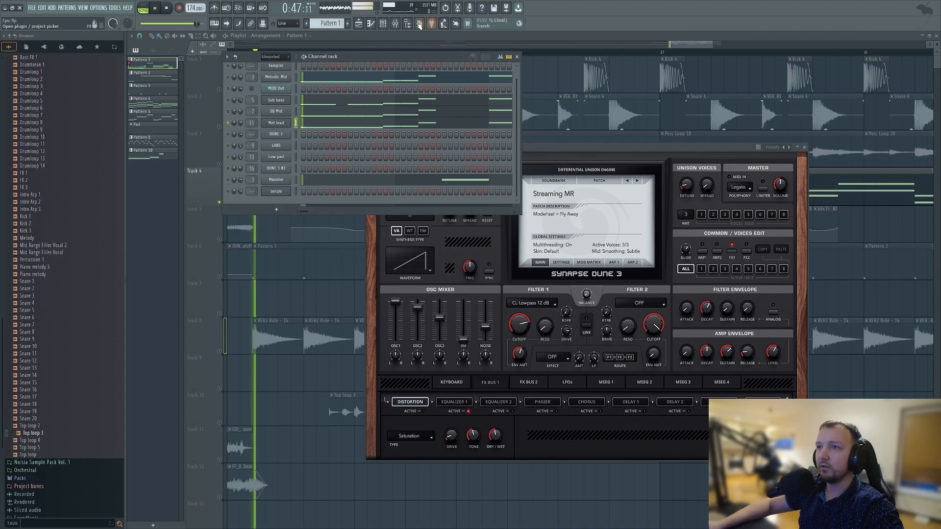
left_click(395, 23)
key("space")
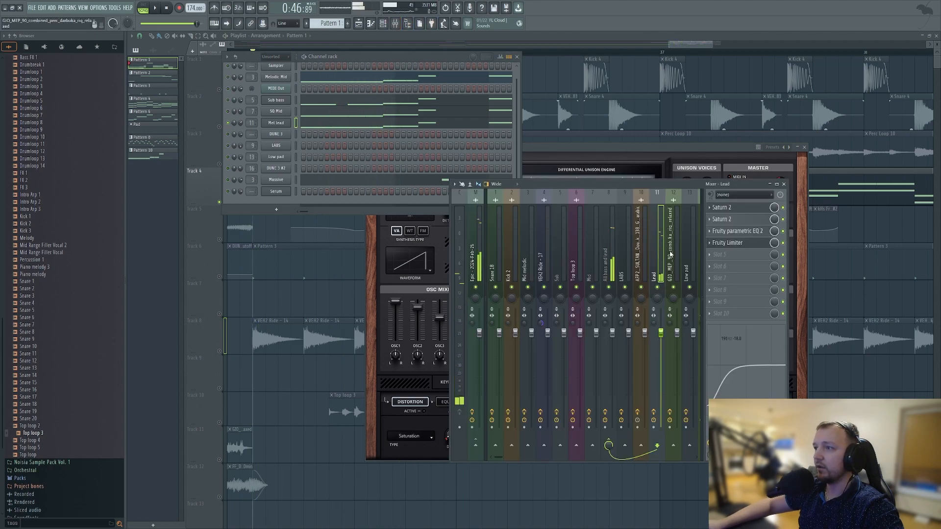
Step: Play the lead while examining its Fruity Limiter, and check the limiter ceiling on the All bass and lead track
left_click(735, 245)
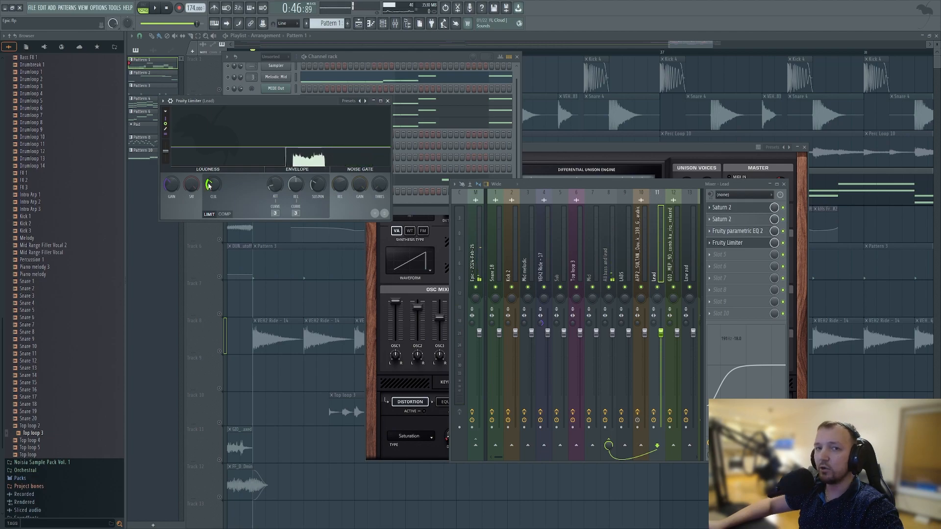
key("space")
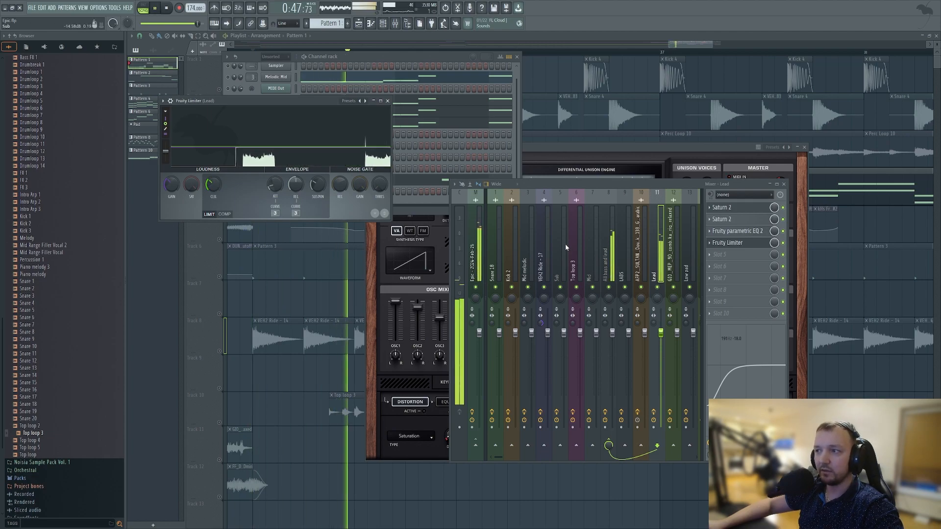
key("space")
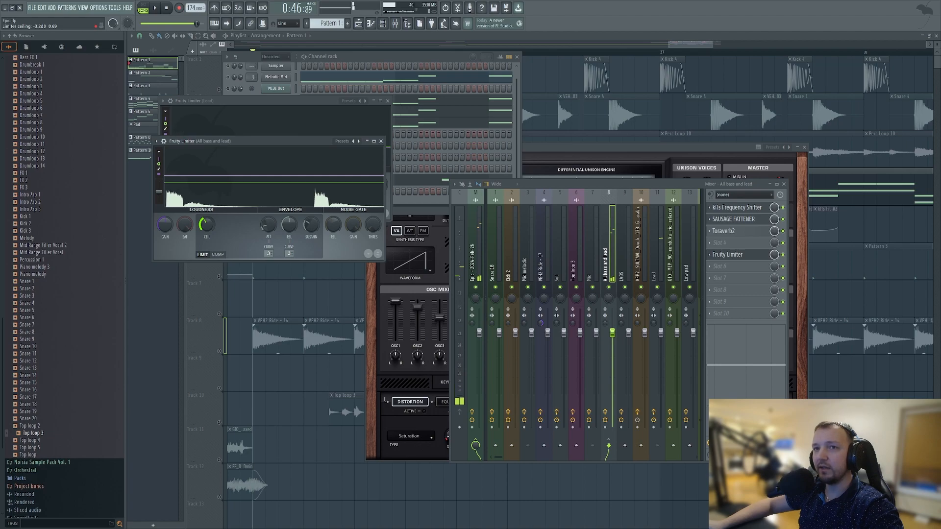
left_click_drag(206, 225, 206, 238)
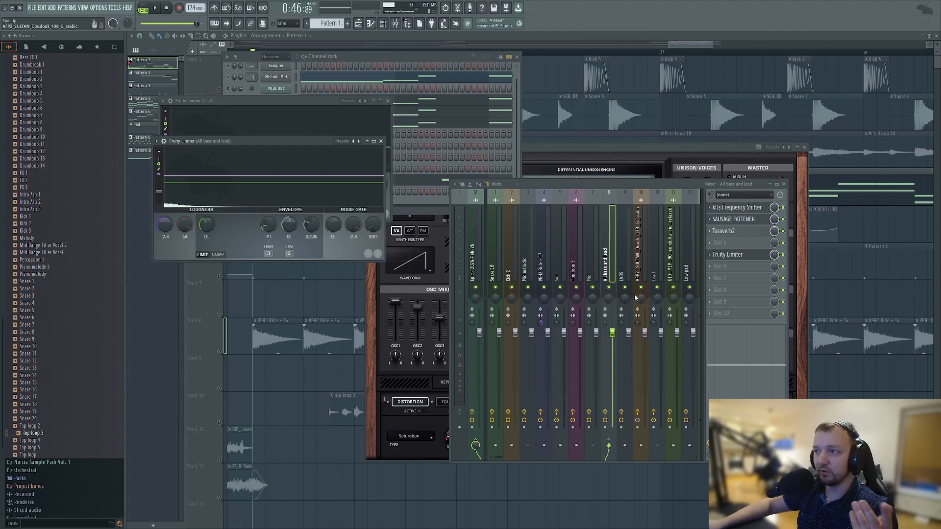
Step: Play the lead on its own in pattern mode, stop, and solo the Sub bass channel for playback
left_click(407, 61)
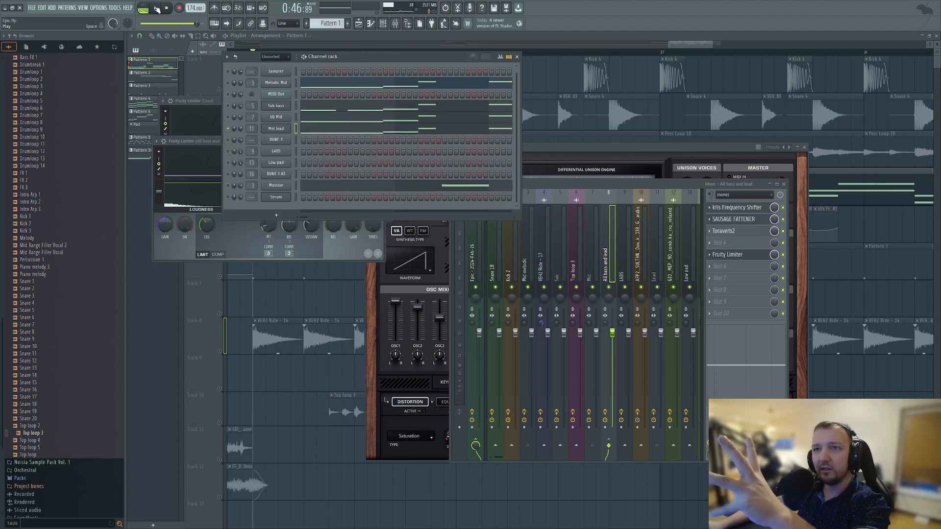
key("space")
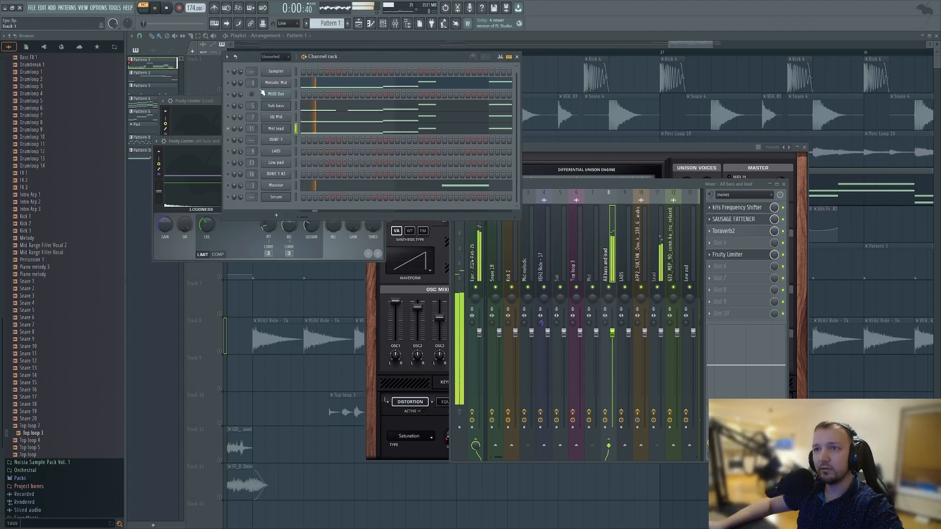
key("space")
left_click(228, 106)
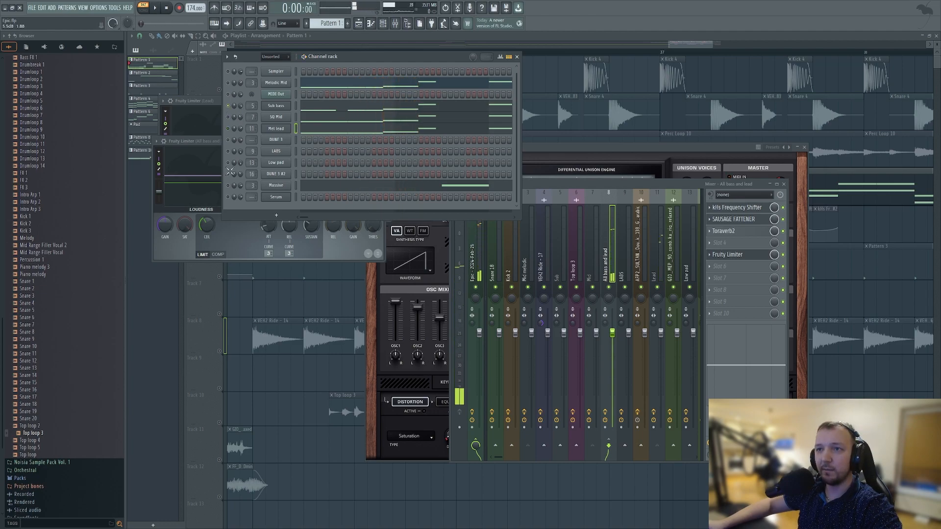
key("space")
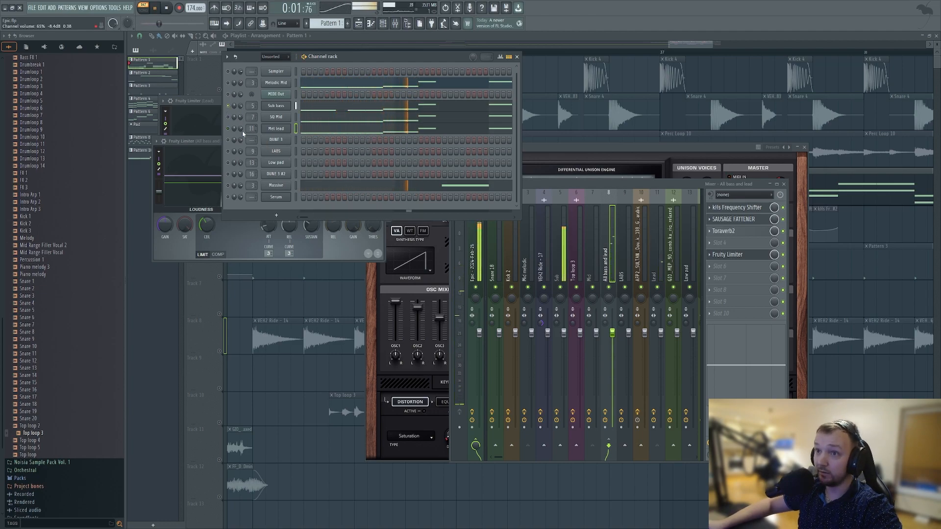
Step: Stop the Sub bass playback, then play the SQ Mid channel with its Serum synth and Mid mixer track open
key("space")
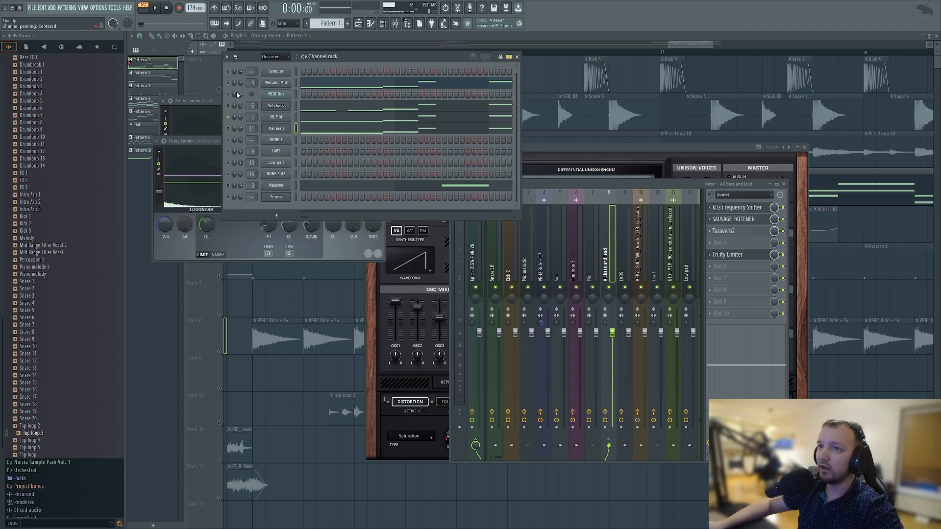
left_click(278, 121)
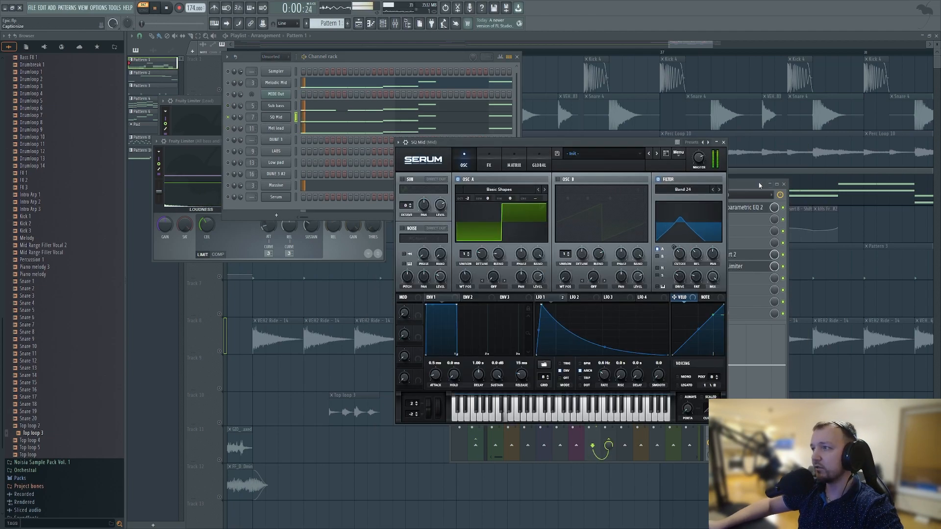
left_click(760, 182)
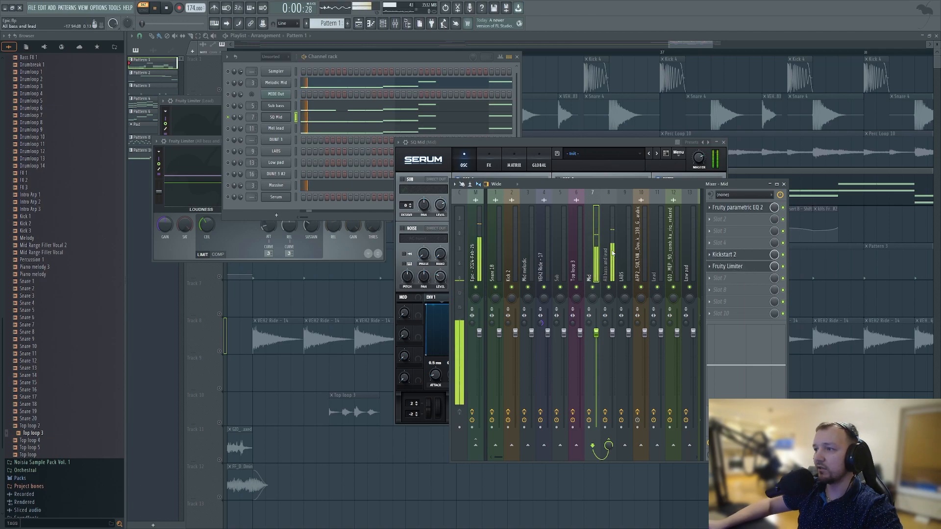
Step: Play the SQ Mid while checking the Fruity Limiter on the All bass and lead track, trying a ceiling of about -7.8 dB
key("Right")
left_click(737, 254)
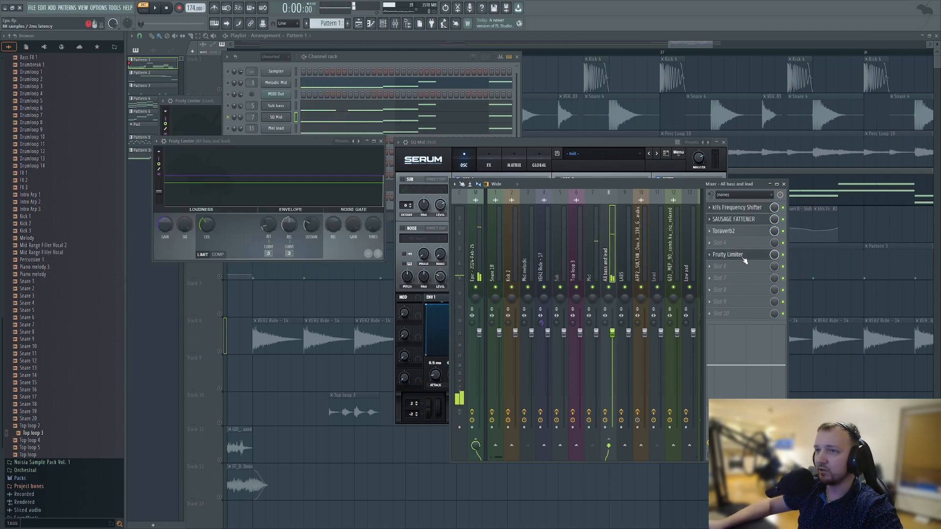
key("space")
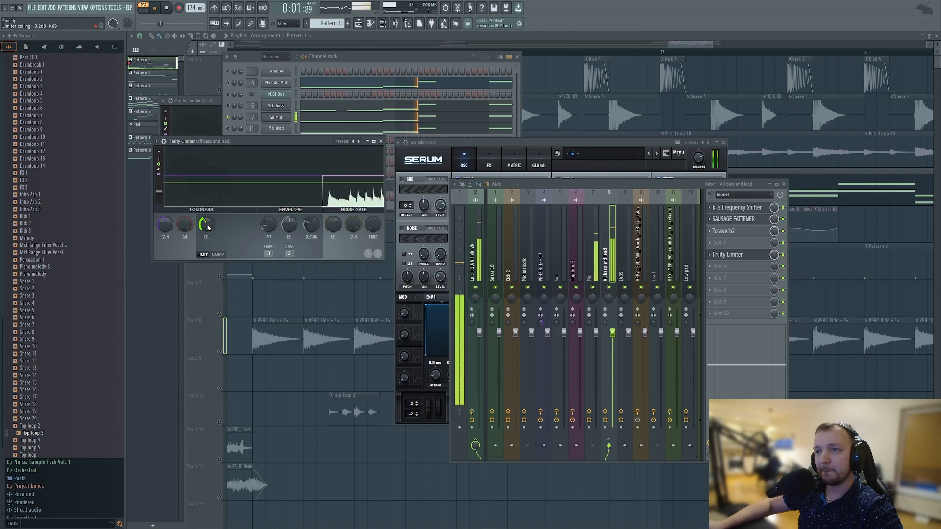
key("space")
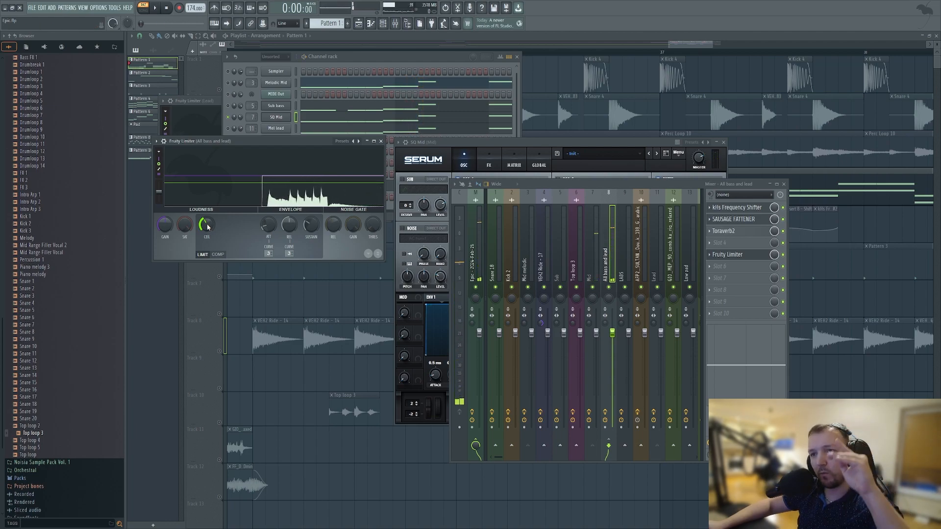
left_click_drag(207, 227, 207, 240)
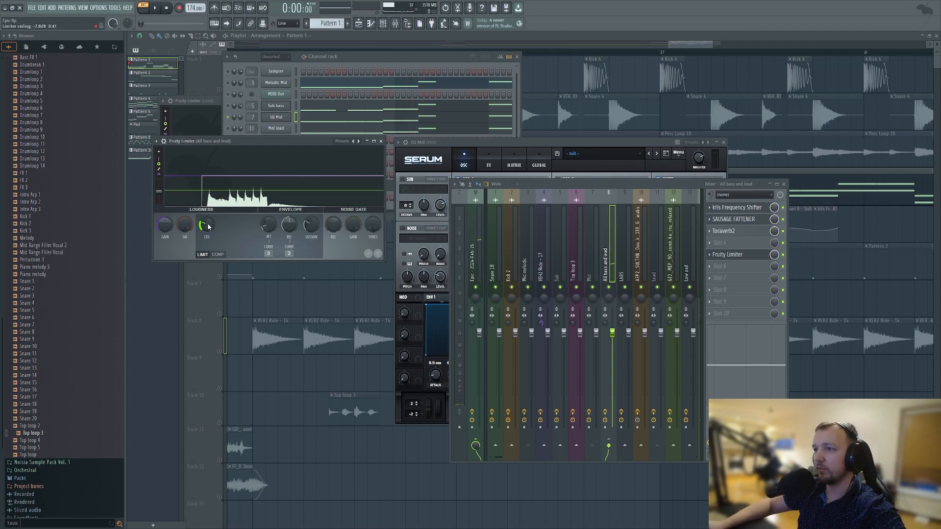
key("space")
Step: Examine the Fruity Limiter on the Mid track during playback, stop, and select the All bass and lead track again
left_click(588, 258)
key("space")
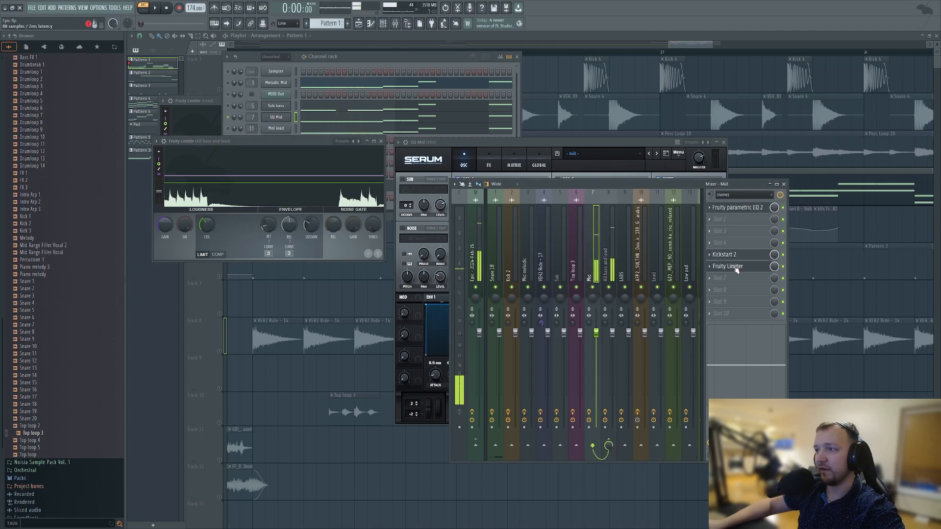
left_click(729, 268)
key("space")
scroll(233, 205, "down", 5)
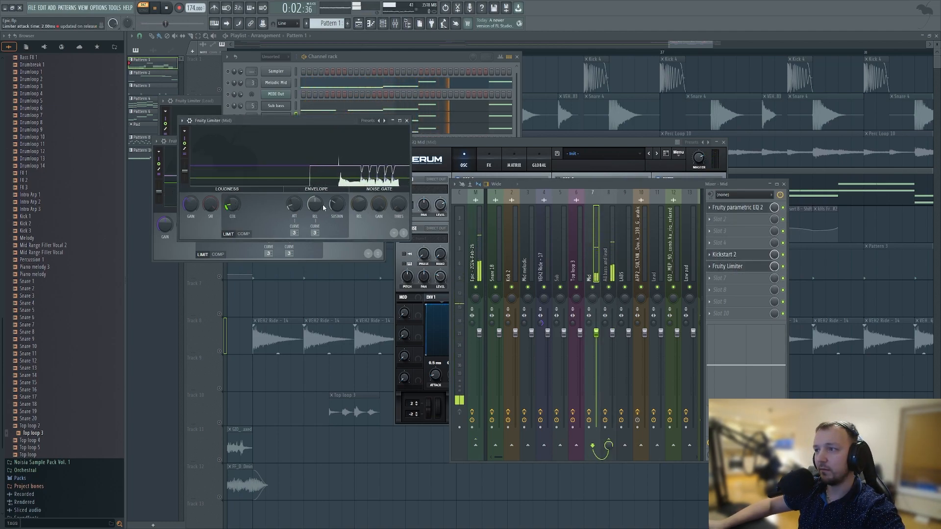
key("space")
left_click(615, 252)
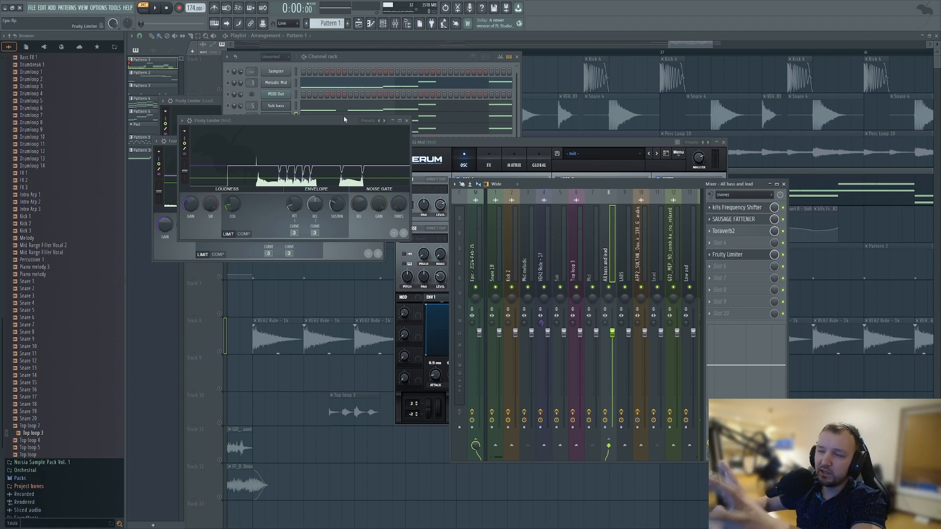
Step: Enable the Sub bass, SQ Mid and Mel lead channels and play them together
left_click(366, 57)
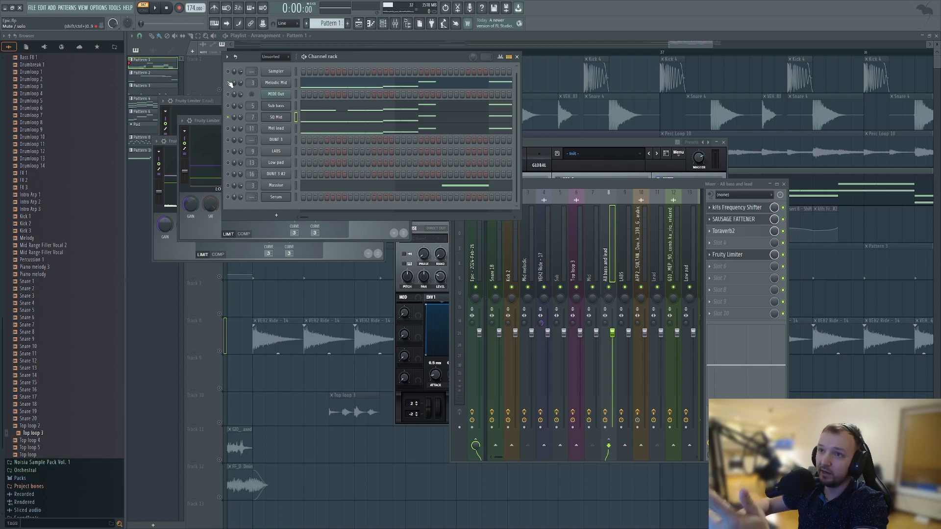
left_click(584, 253)
left_click(230, 118)
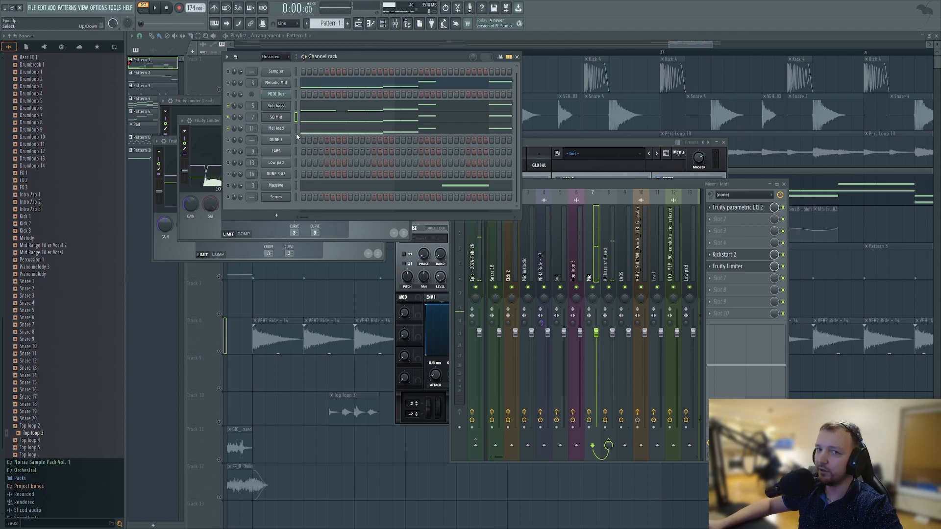
key("space")
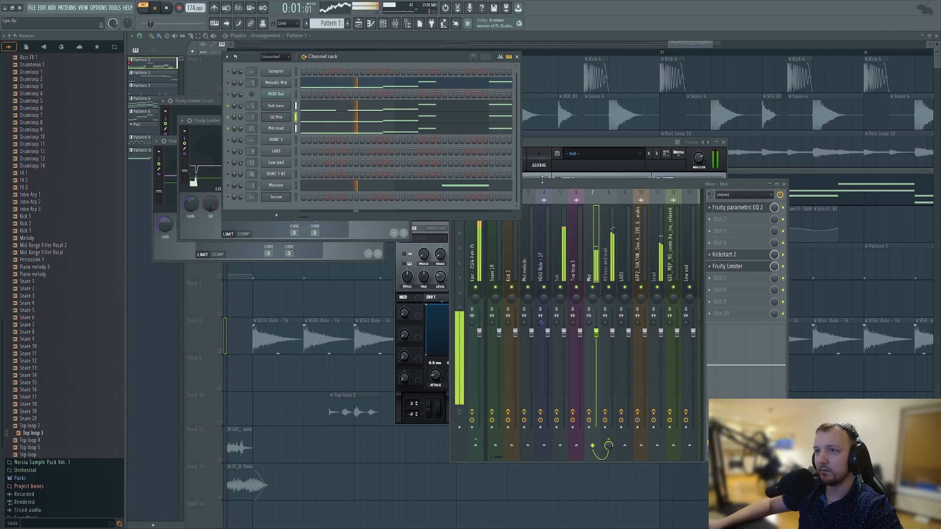
key("space")
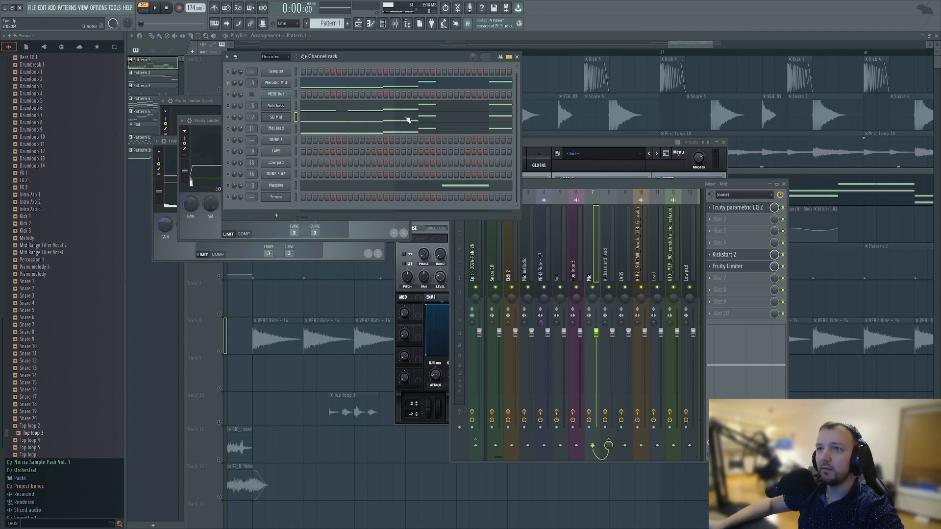
Step: Play the Melodic Mid channel on its own while checking its mixer track and the Fruity Limiter on All bass and lead
left_click(574, 185)
key("space")
key("space")
left_click(528, 250)
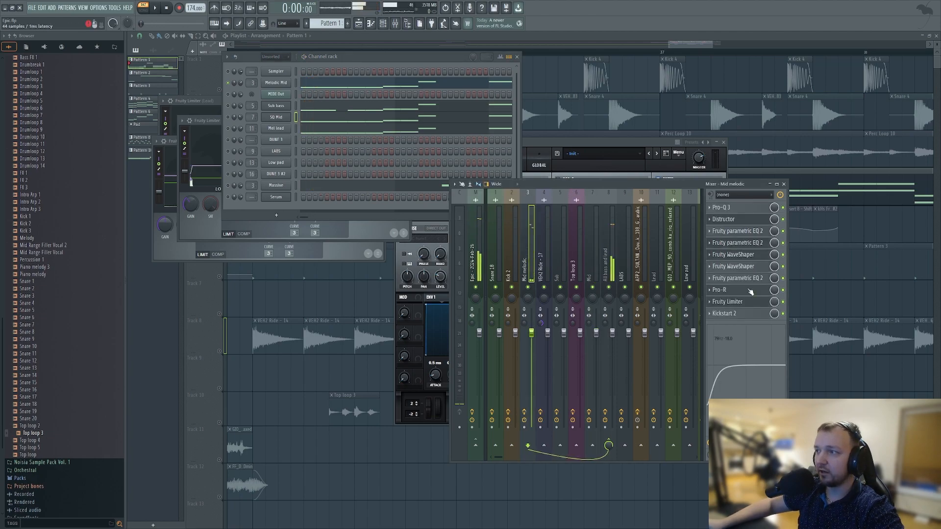
left_click(608, 265)
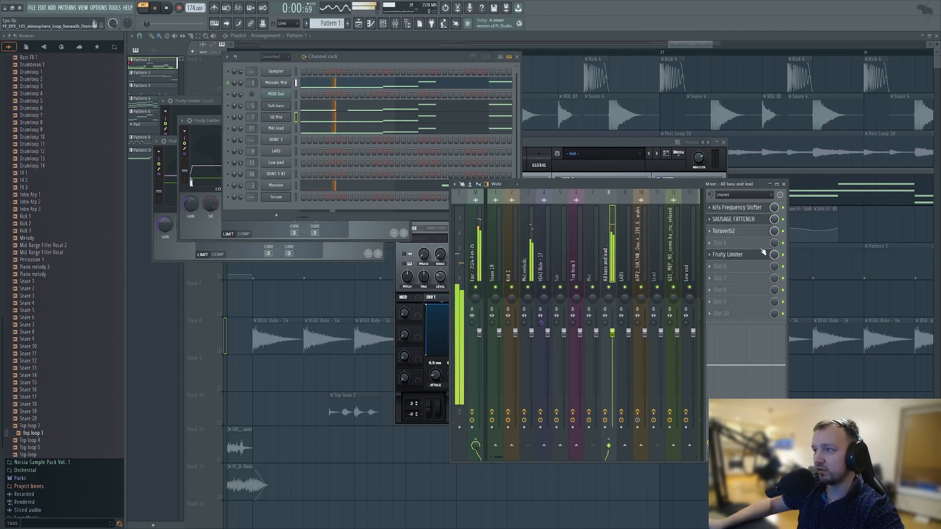
left_click(727, 255)
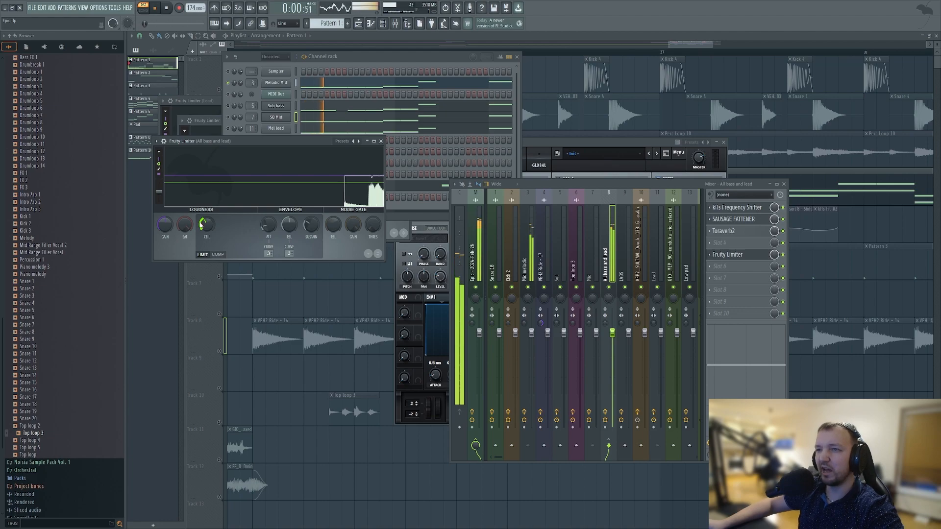
Step: Enable the Sub bass, SQ Mid and Mel lead alongside Melodic Mid and play all four layers
left_click(370, 63)
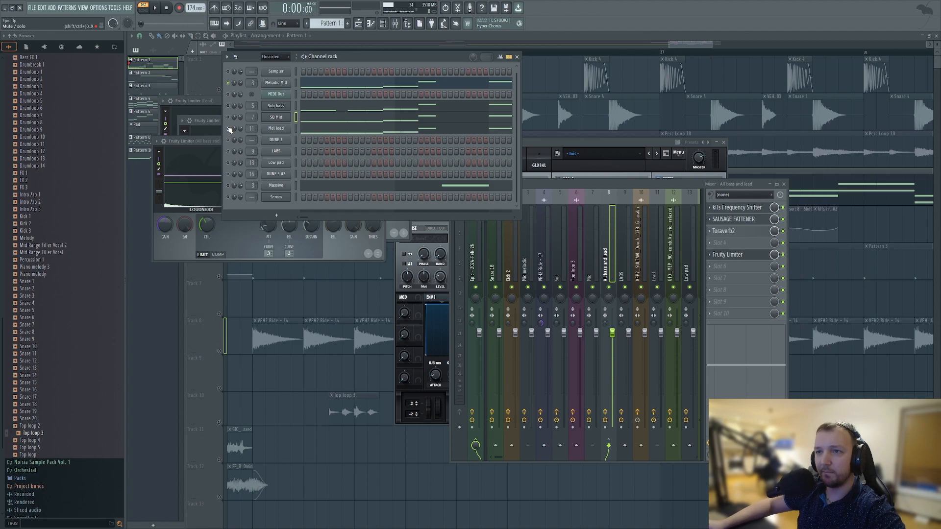
key("space")
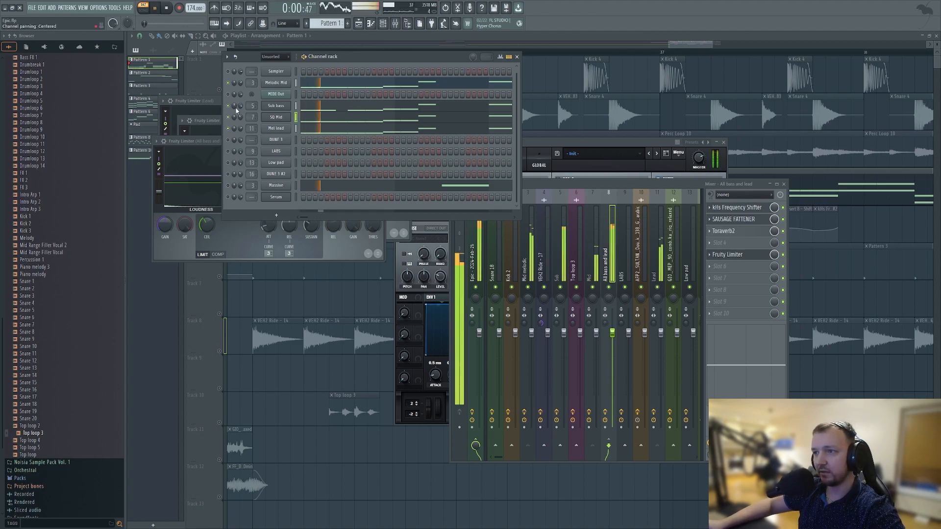
key("space")
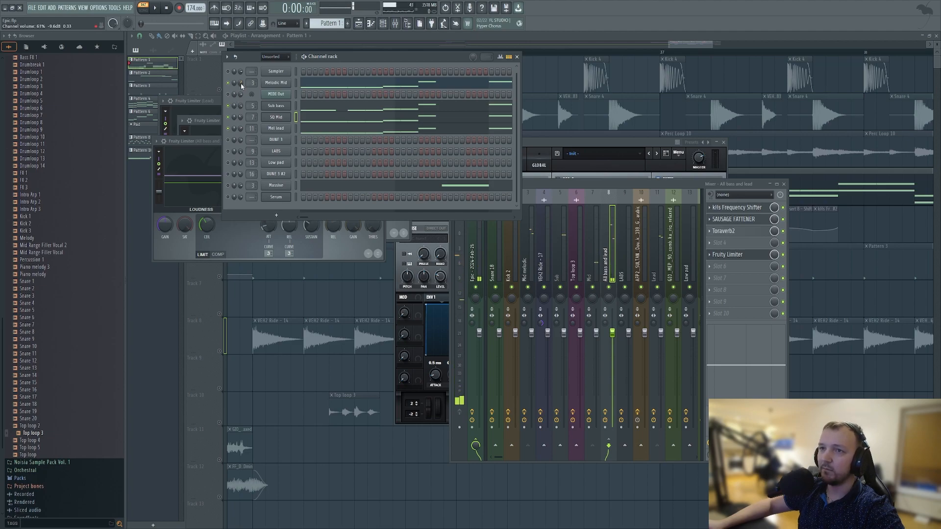
Step: Try the Melodic Mid channel volume at 40% while playing the bass and lead layers
mouse_move(241, 84)
left_mouse_down()
mouse_move(240, 94)
mouse_move(241, 84)
left_mouse_up()
key("space")
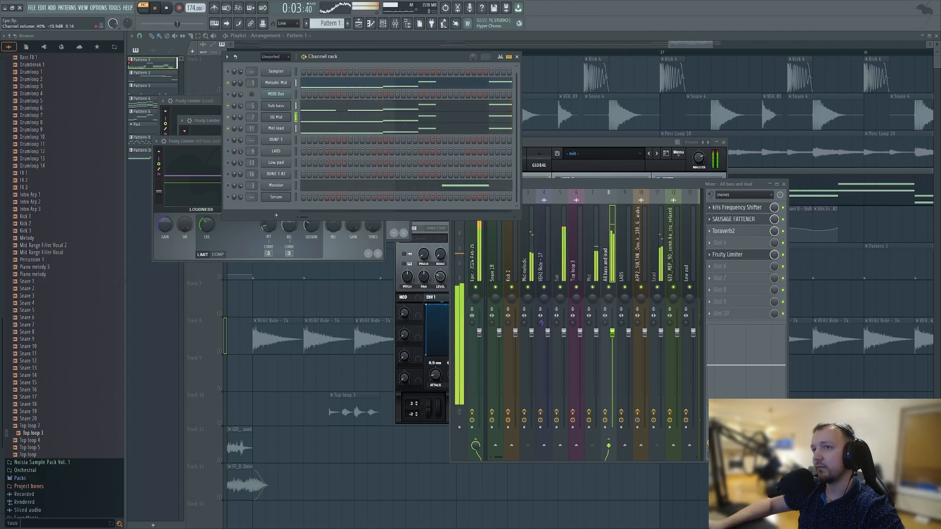
key("space")
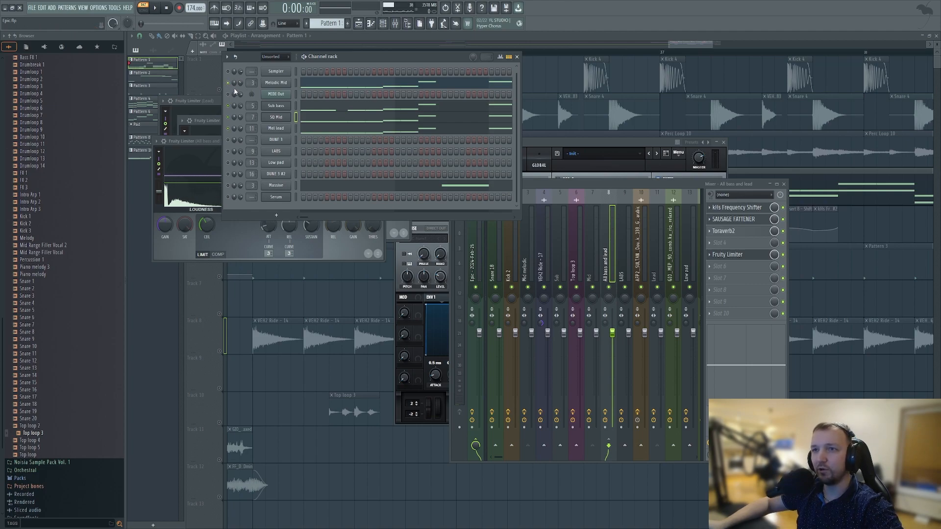
Step: Re-enable all channels and playlist tracks, close the open windows, and play the full arrangement in song mode
key("space")
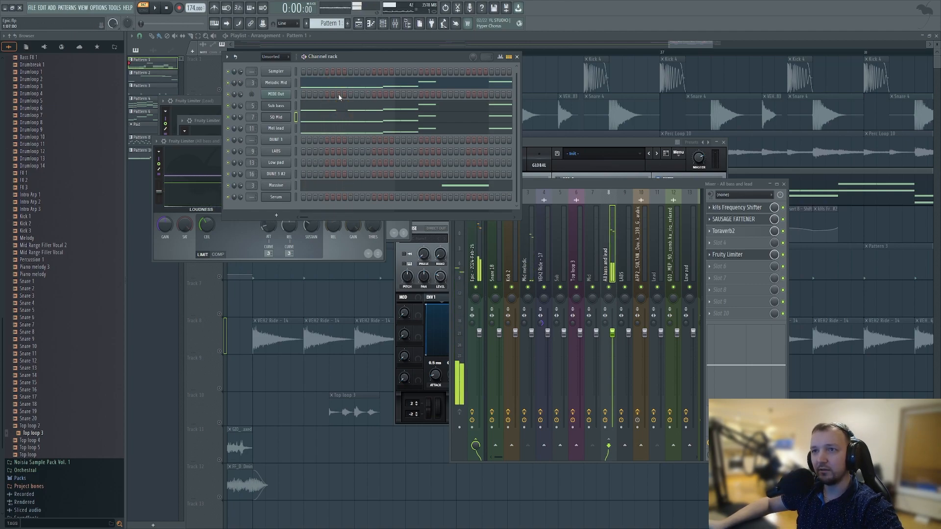
key("F12")
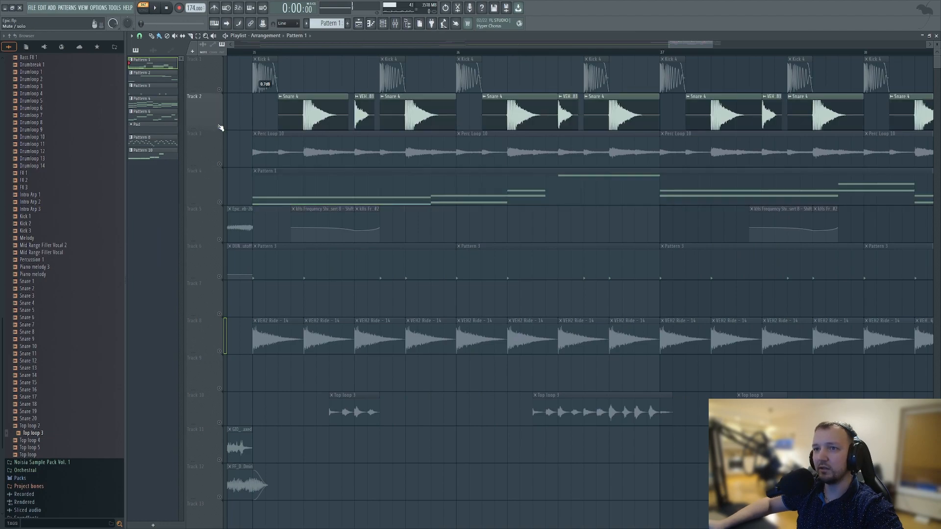
key("l")
key("space")
scroll(460, 167, "down", 2)
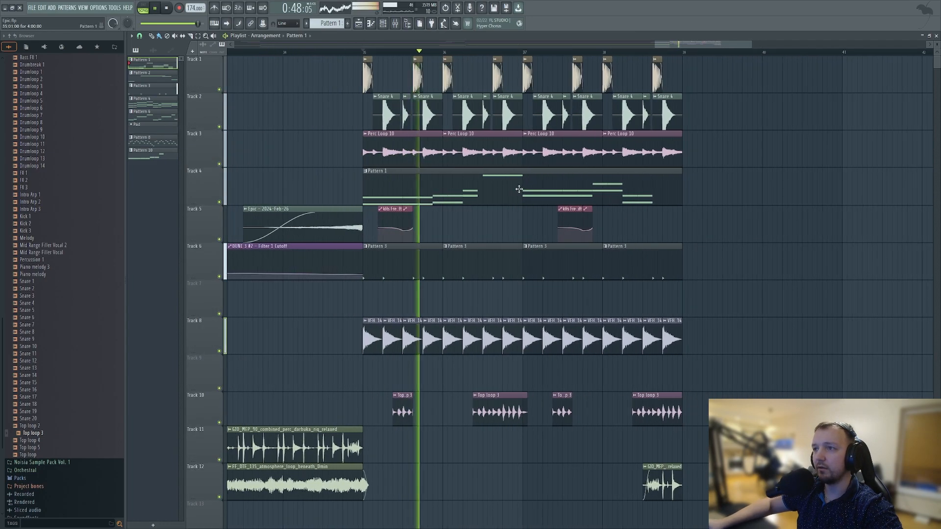
scroll(518, 190, "up", 1)
key("space")
Step: Select bars 35 to 37 in the playlist for looping and bring up the Mid melodic mixer track
left_click_drag(528, 52, 277, 63)
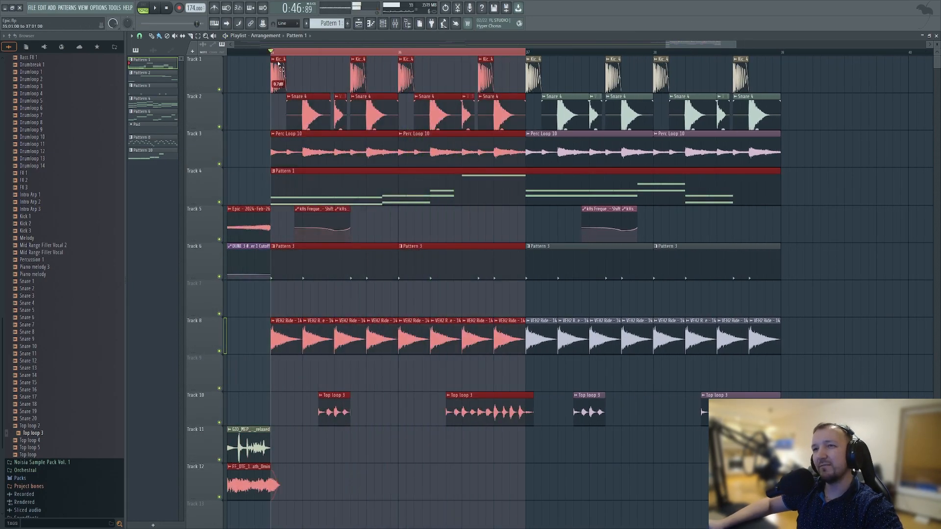
key("F9")
left_click(522, 264)
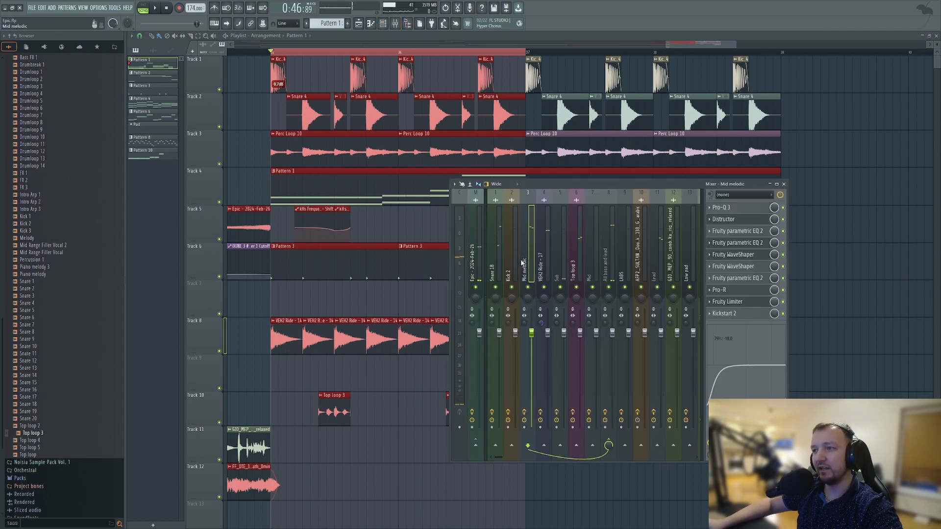
Step: Set the Melodic Mid channel volume to 76% during full-mix playback, then stop and close the open windows
left_click(381, 27)
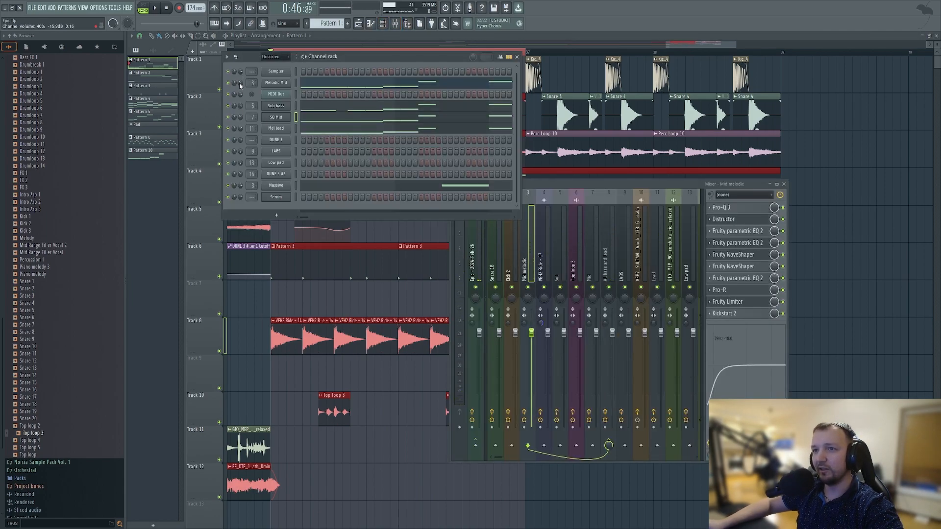
key("space")
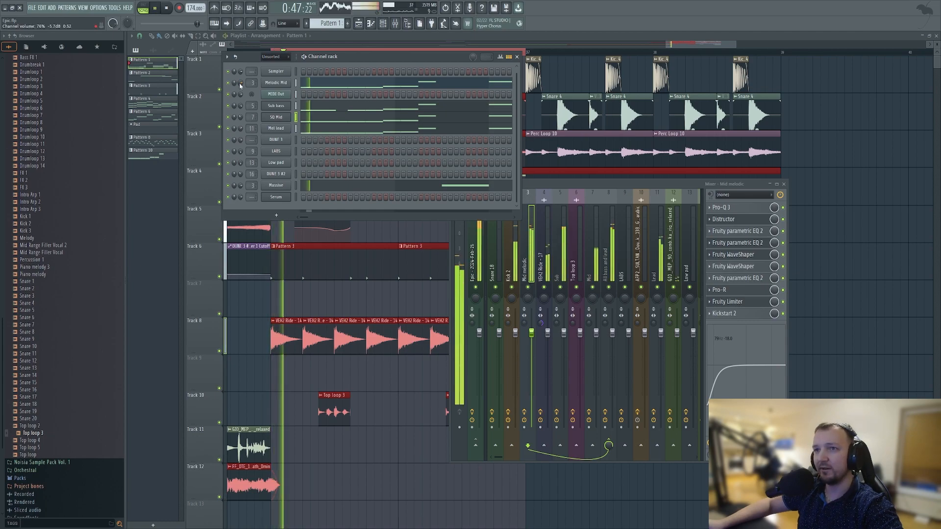
key("space")
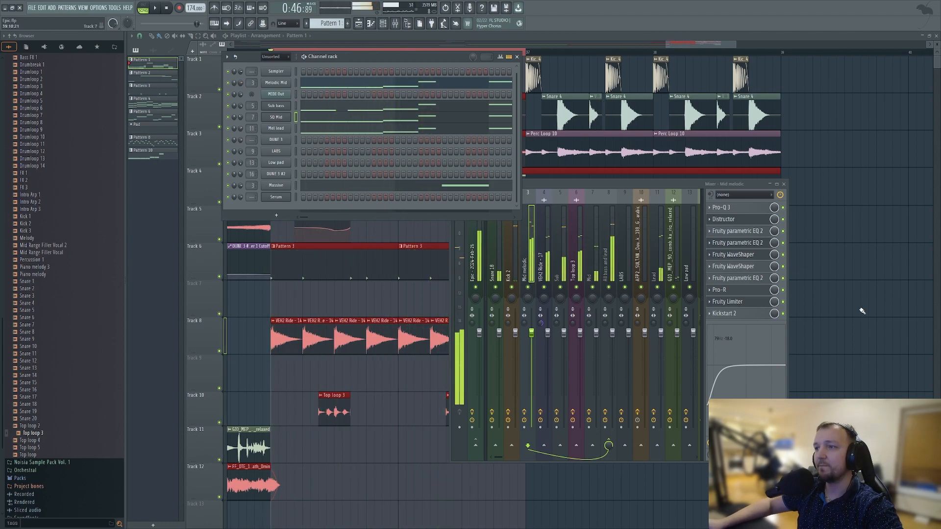
right_click(828, 300)
scroll(249, 366, "up", 3)
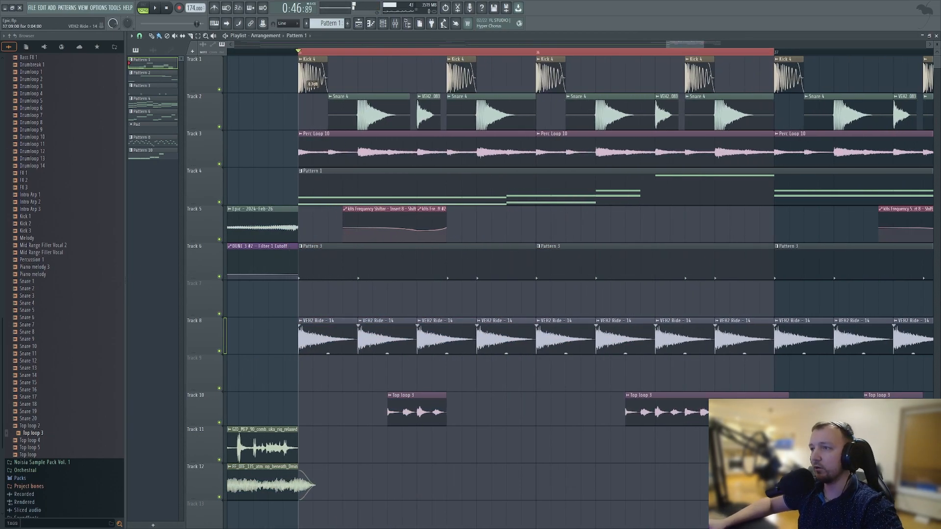
scroll(551, 215, "down", 2)
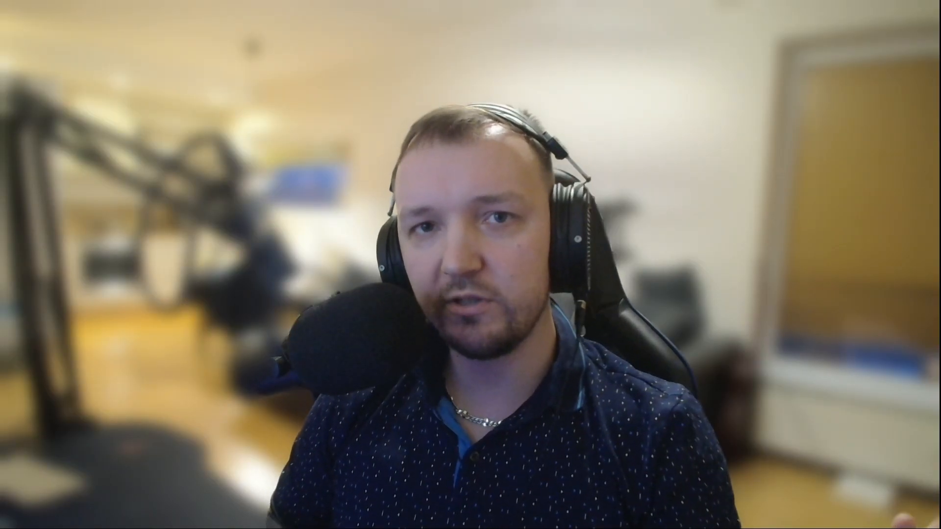